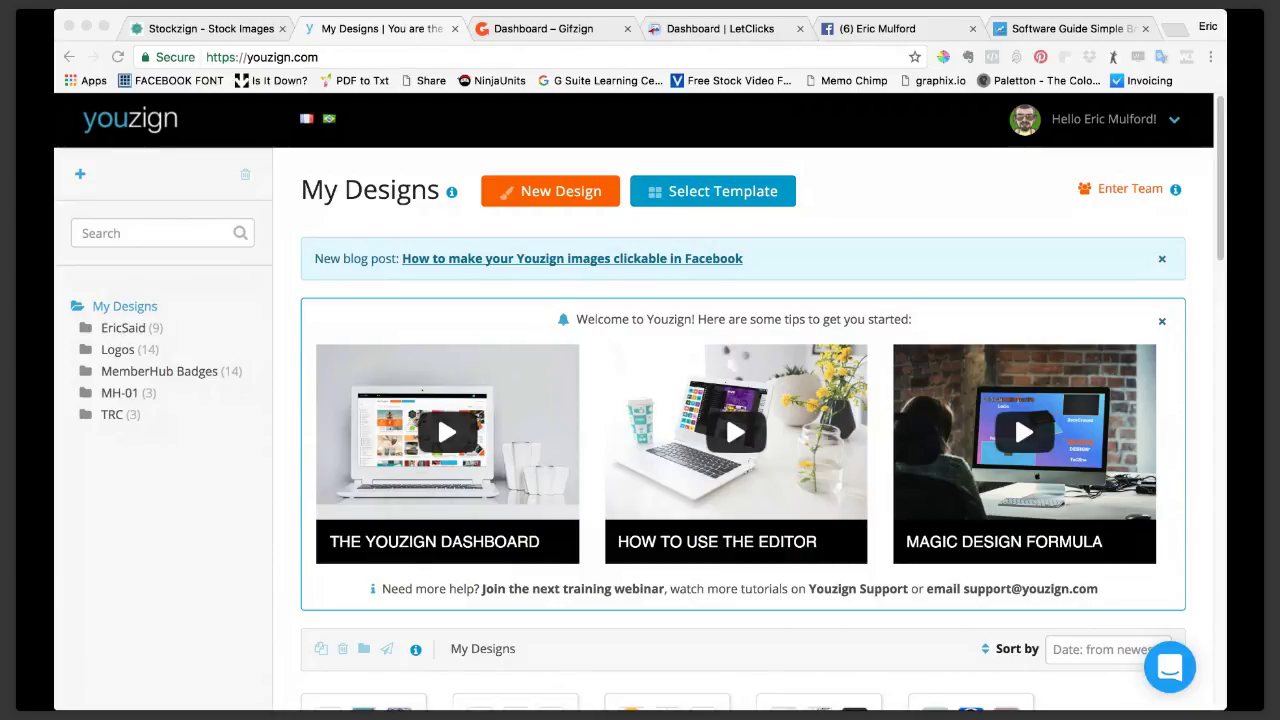
Step: Create a Custom Size 1000x1000 design, load the recovered unsaved copy and shift its desk photo slightly to the right
click(130, 180)
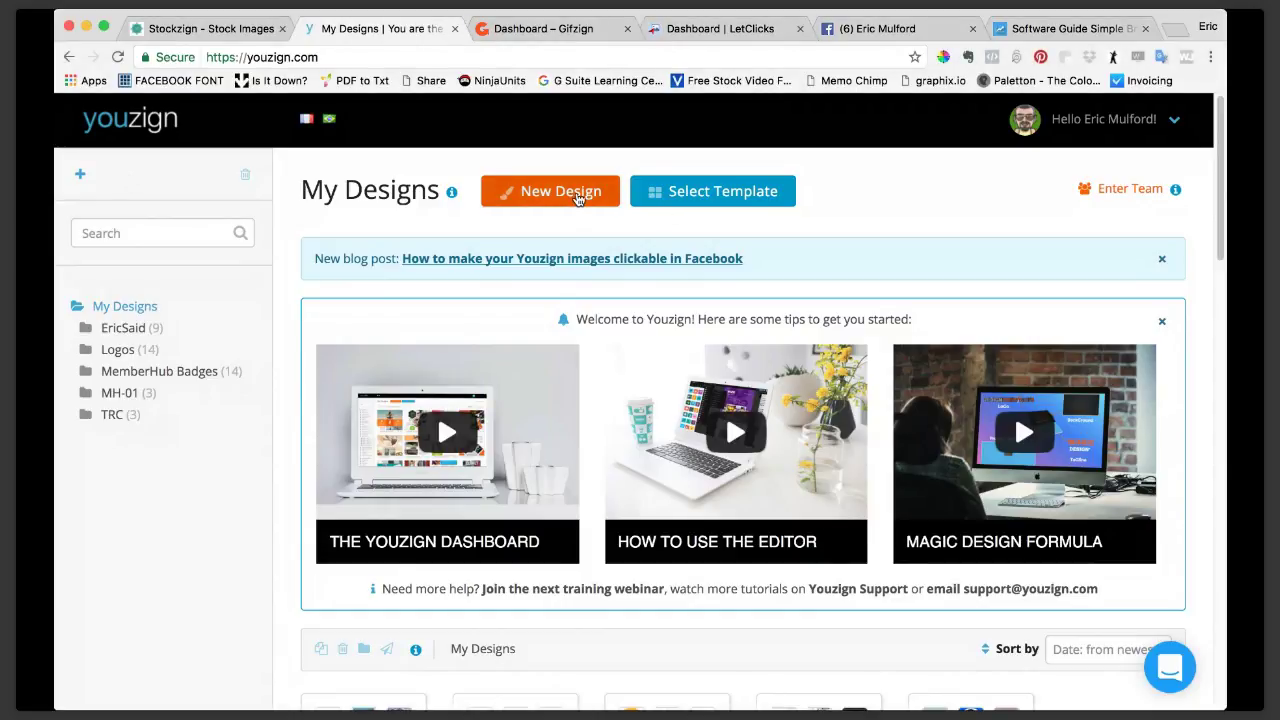
click(577, 197)
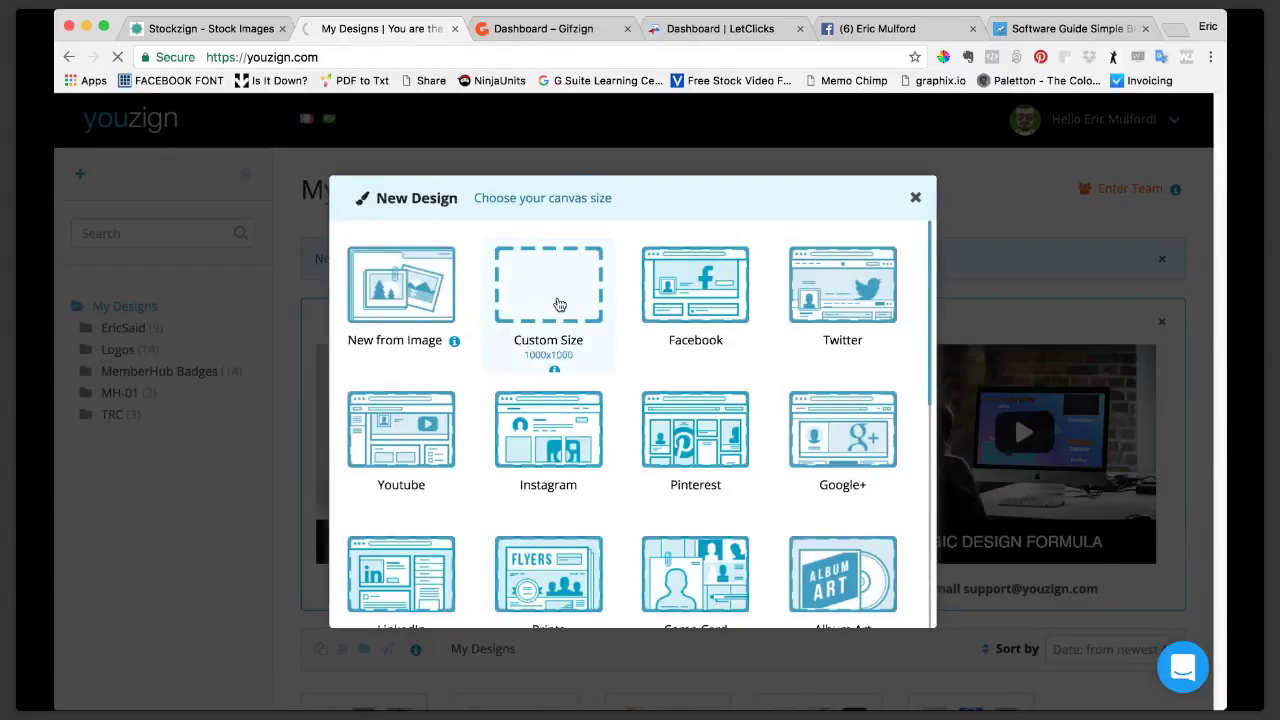
click(559, 305)
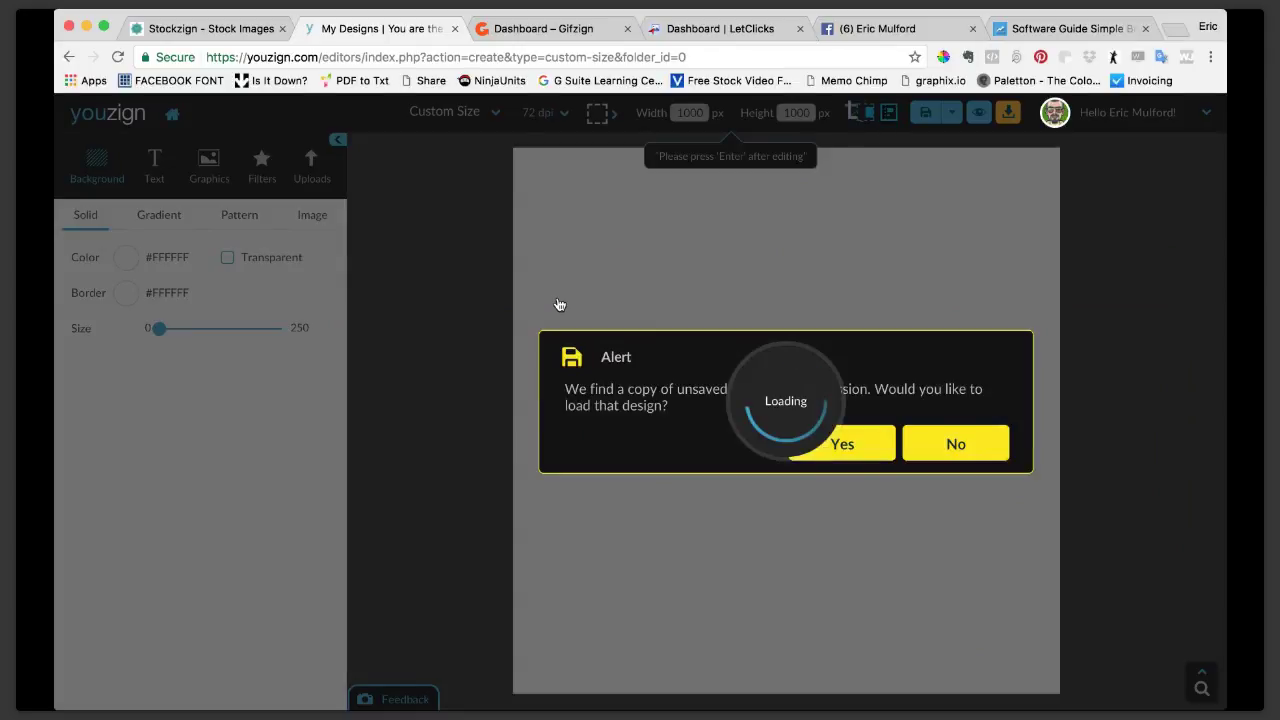
click(874, 449)
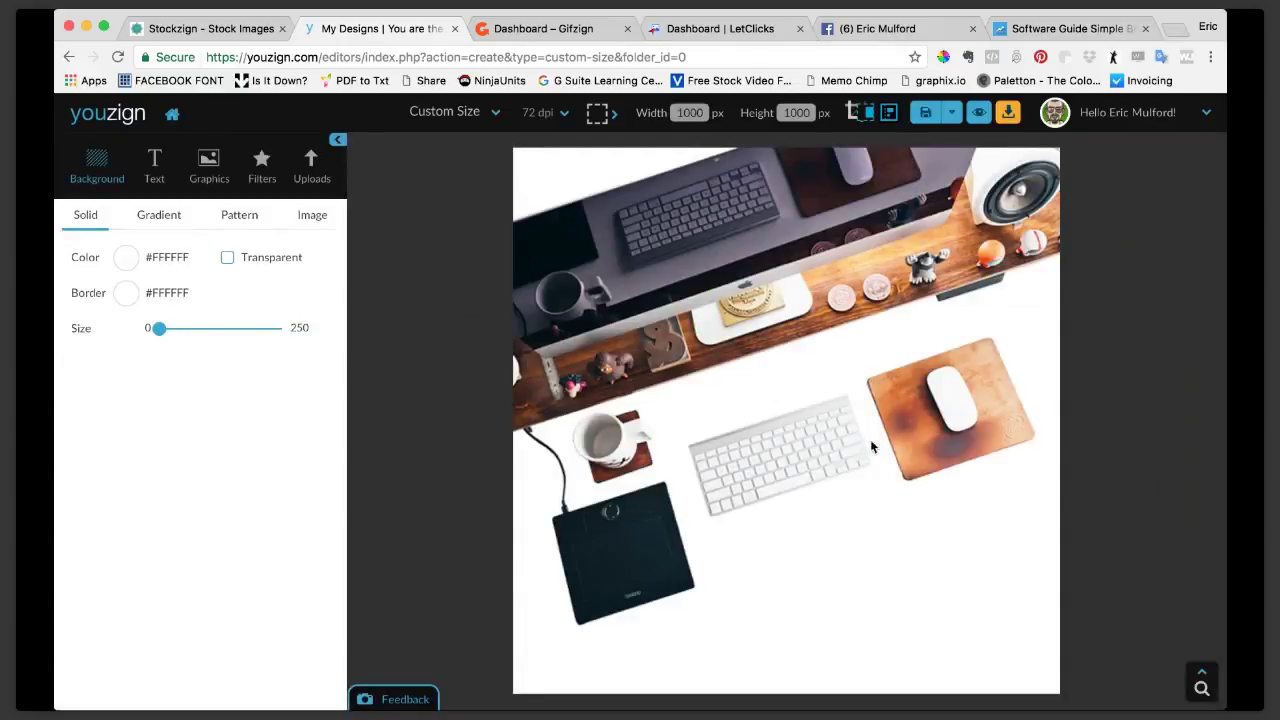
click(762, 230)
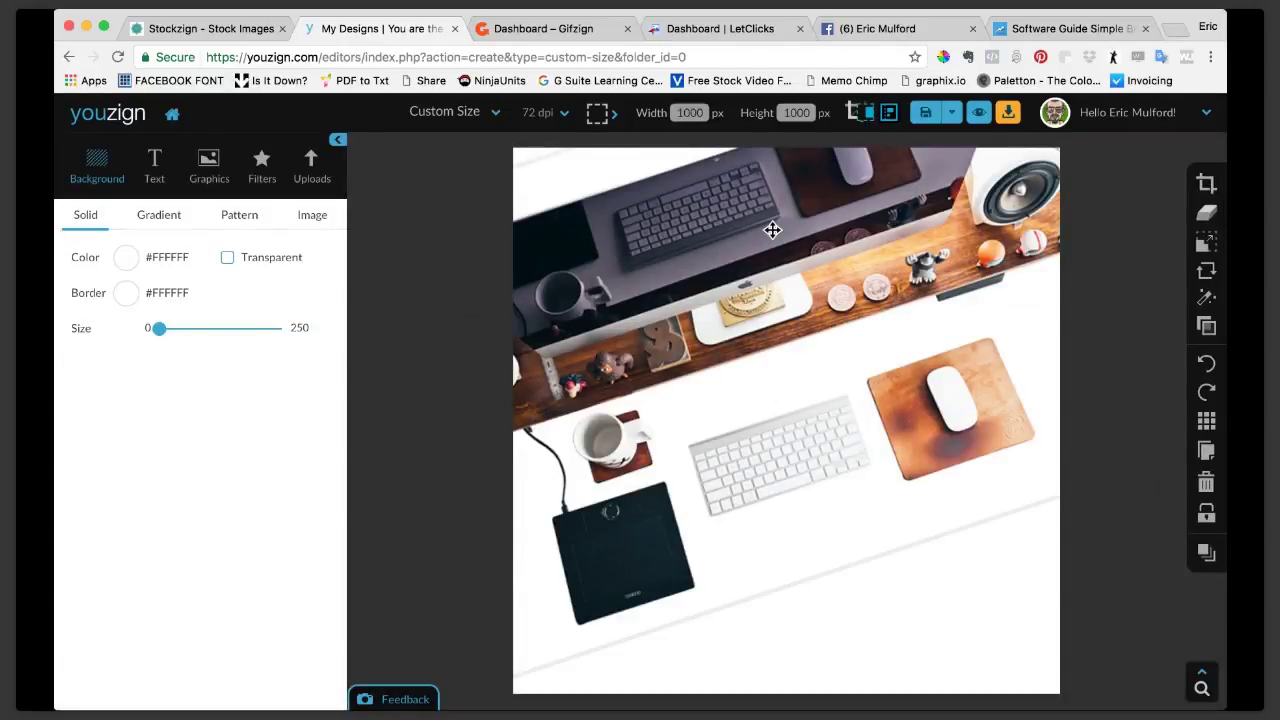
mouse_move(772, 230)
mouse_down()
mouse_move(958, 273)
mouse_move(864, 265)
mouse_move(784, 230)
mouse_up()
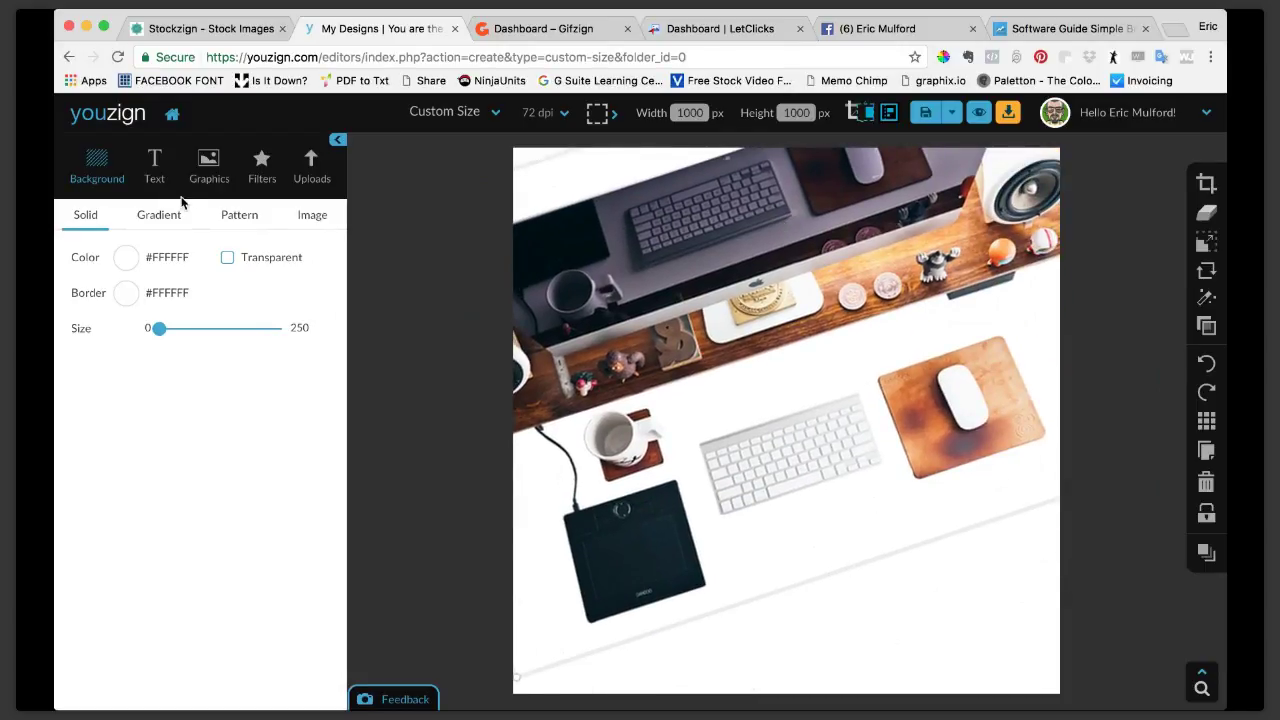
Step: Add the uploaded wood plank image, rotate it to match the desk photo's slant and enlarge it across the canvas
click(330, 180)
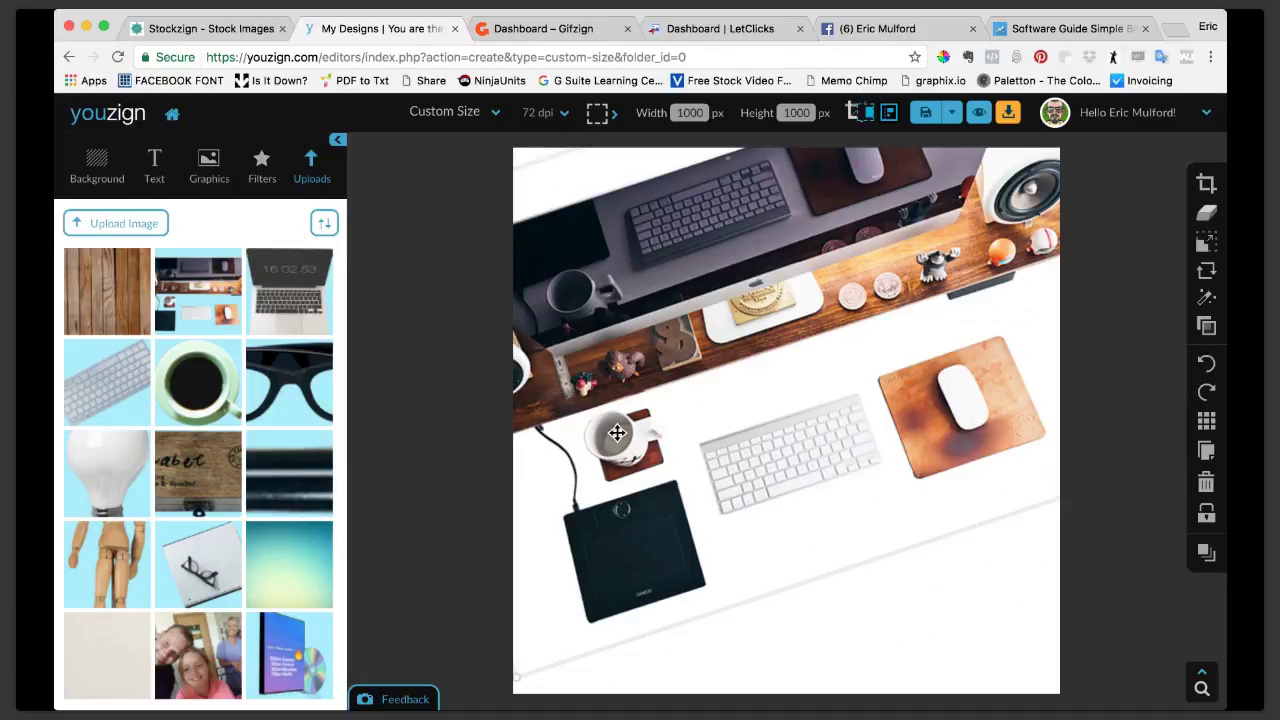
click(111, 280)
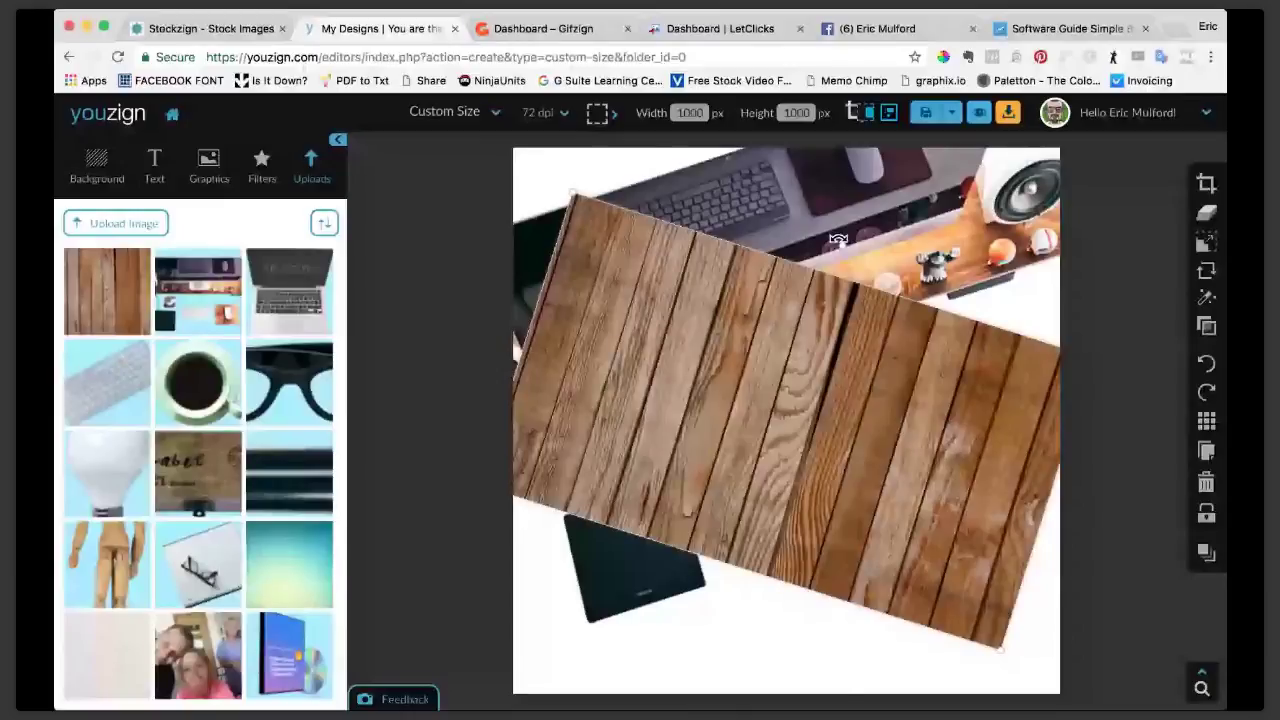
drag(838, 240, 895, 437)
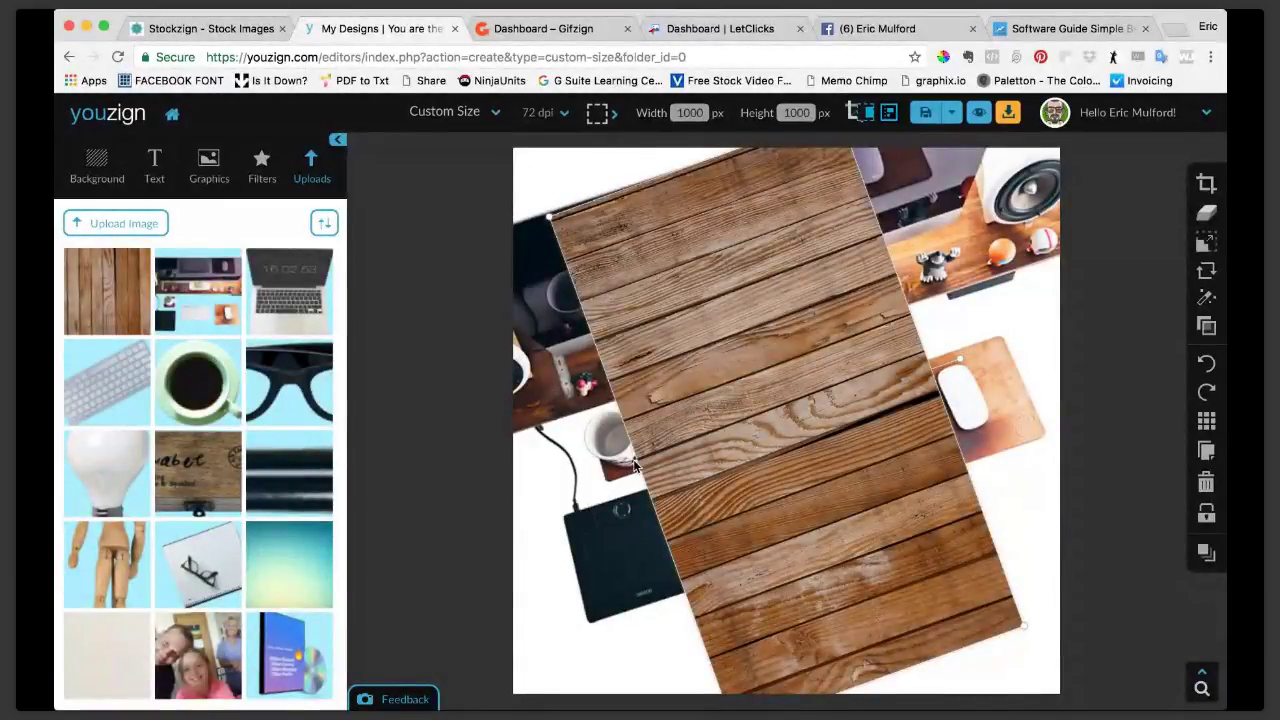
drag(633, 465, 557, 474)
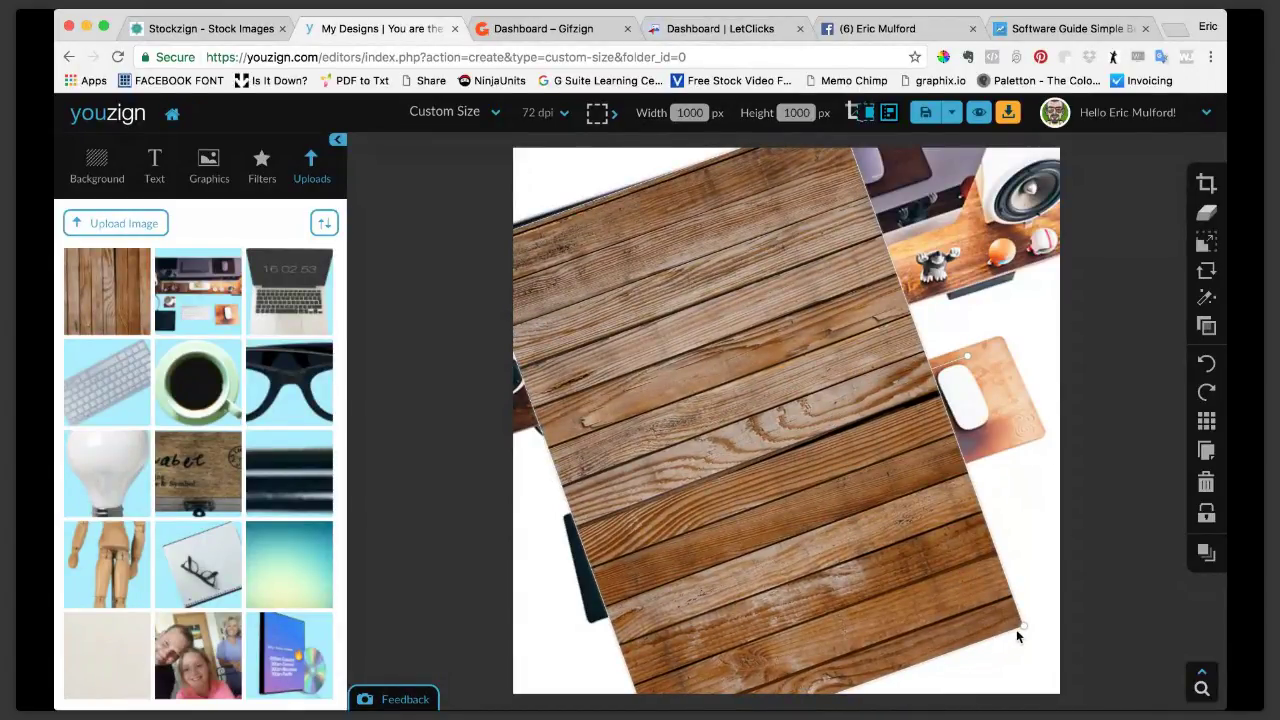
drag(1019, 624, 1184, 655)
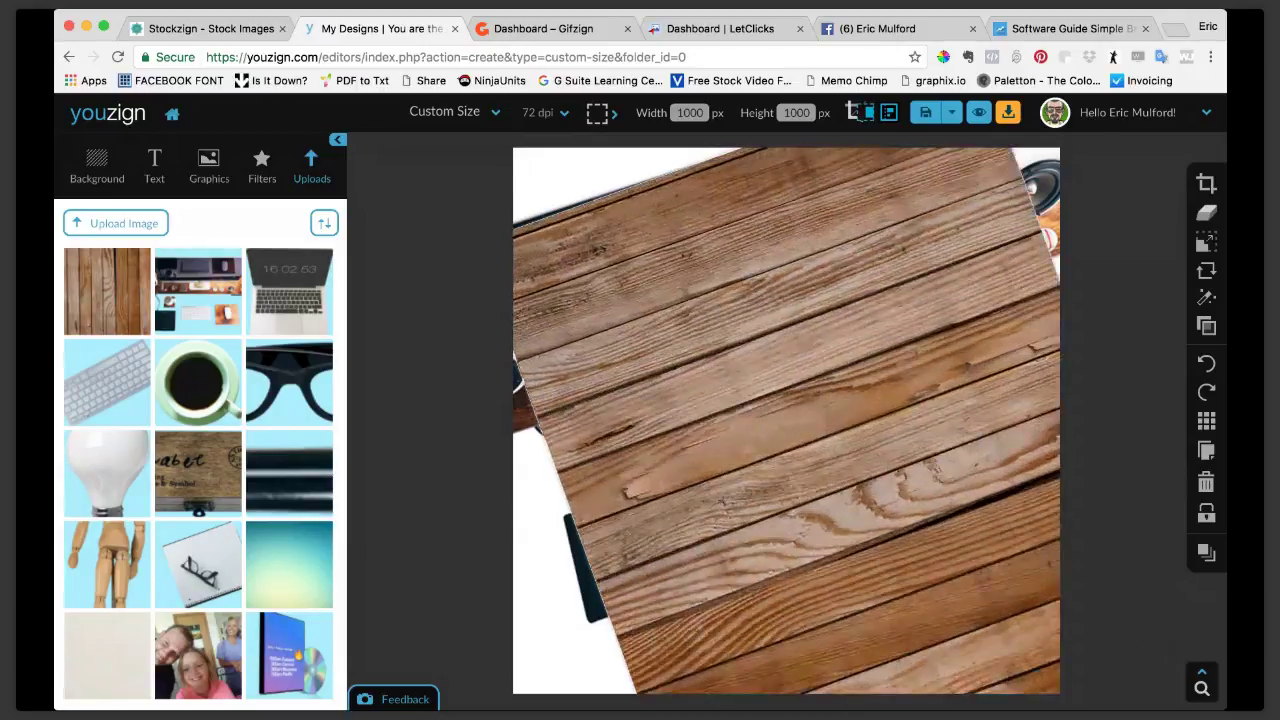
drag(1014, 534, 1020, 551)
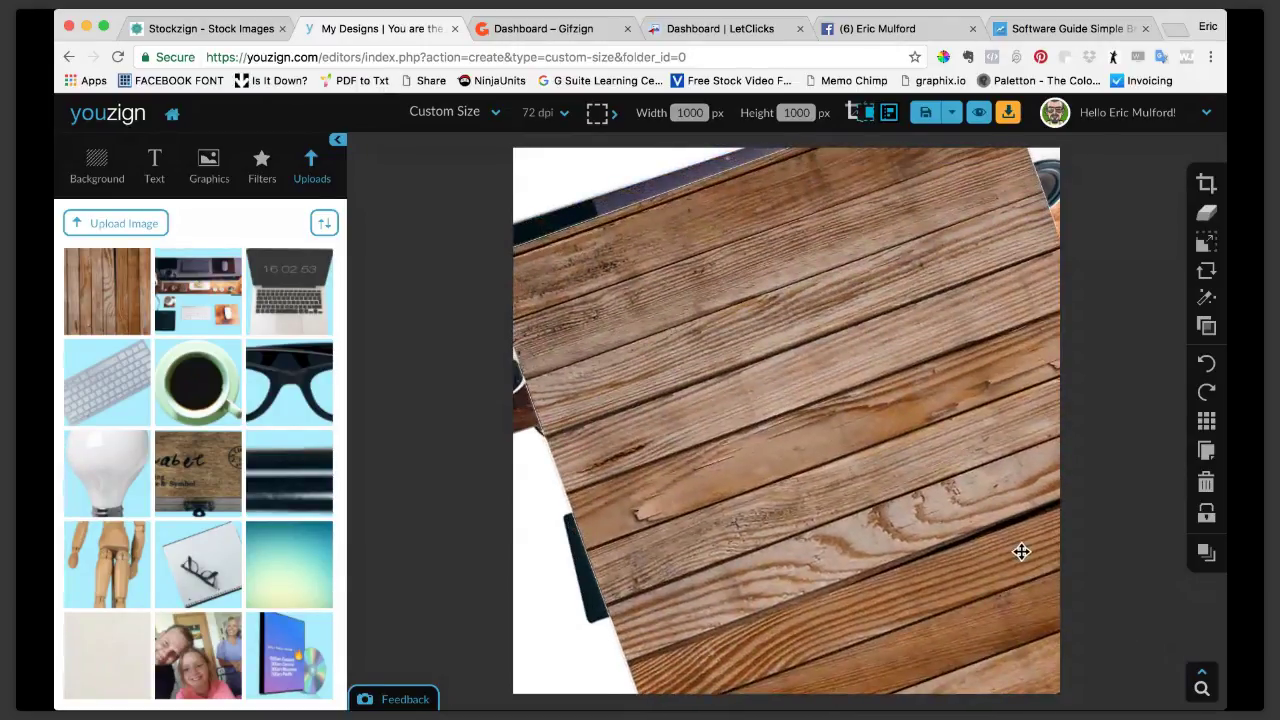
Step: Show off-canvas elements, reposition the wood planks to cover the canvas and send them to the back
click(870, 114)
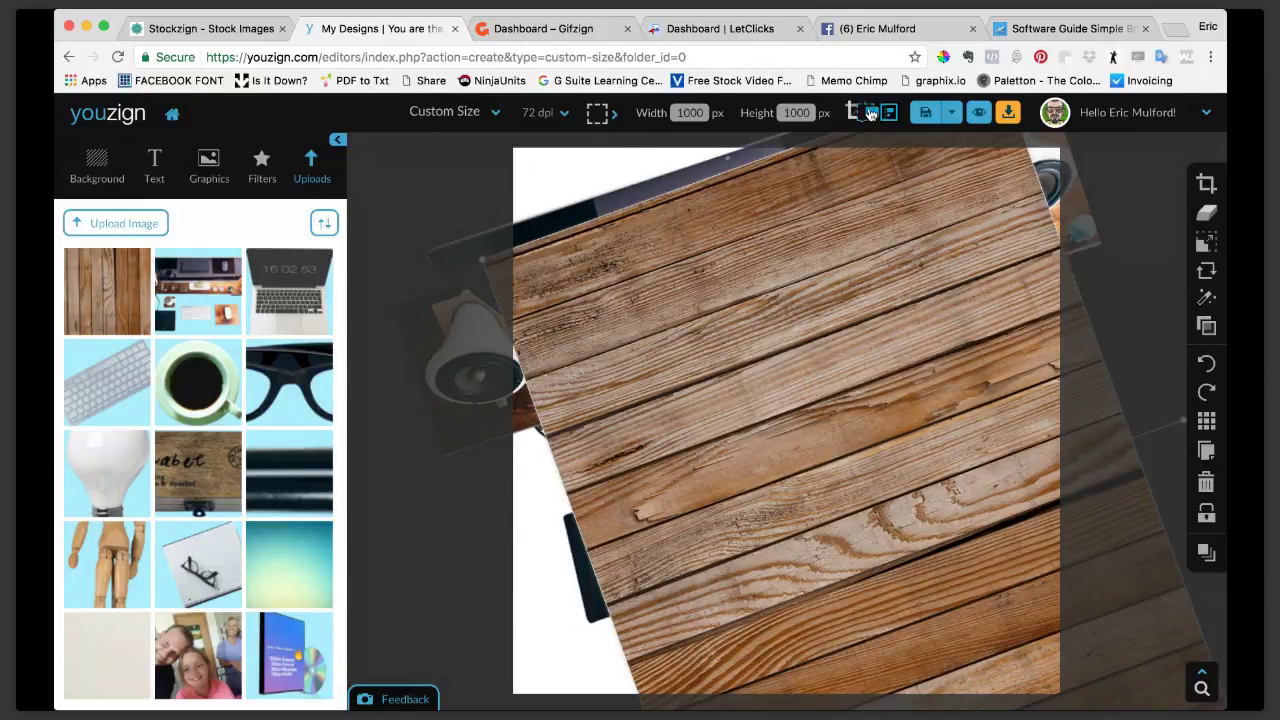
click(870, 114)
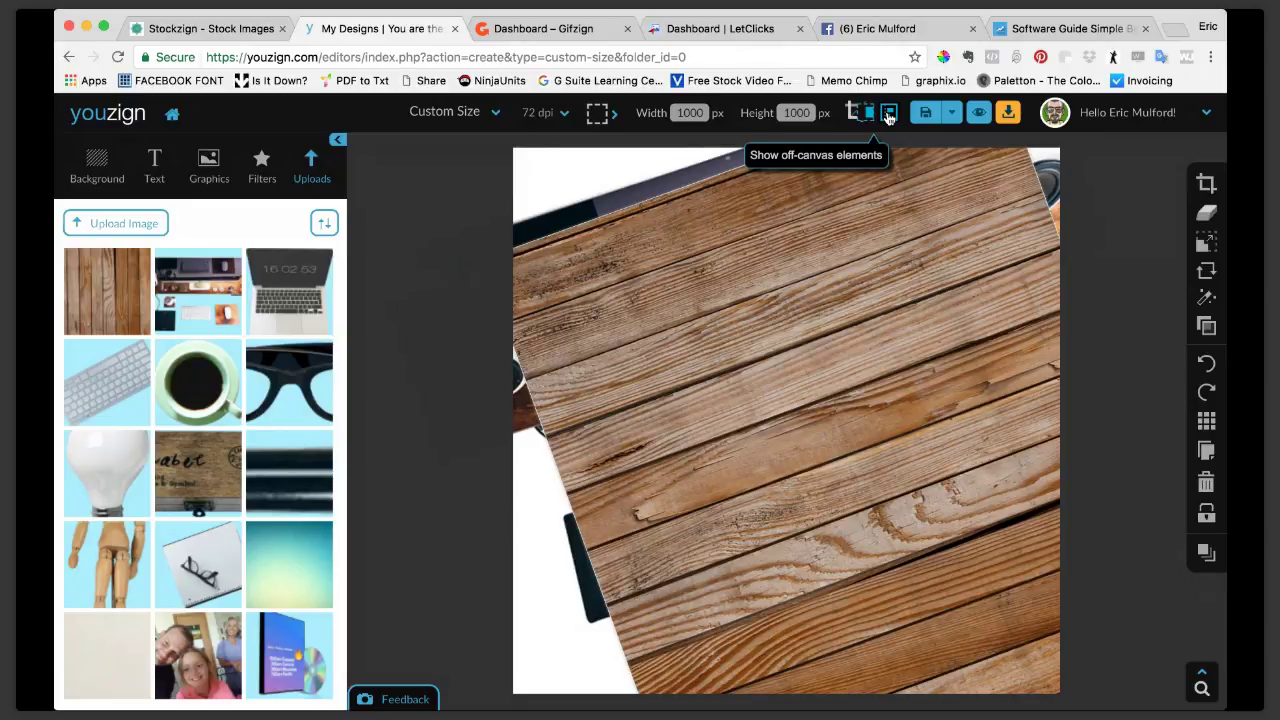
click(888, 117)
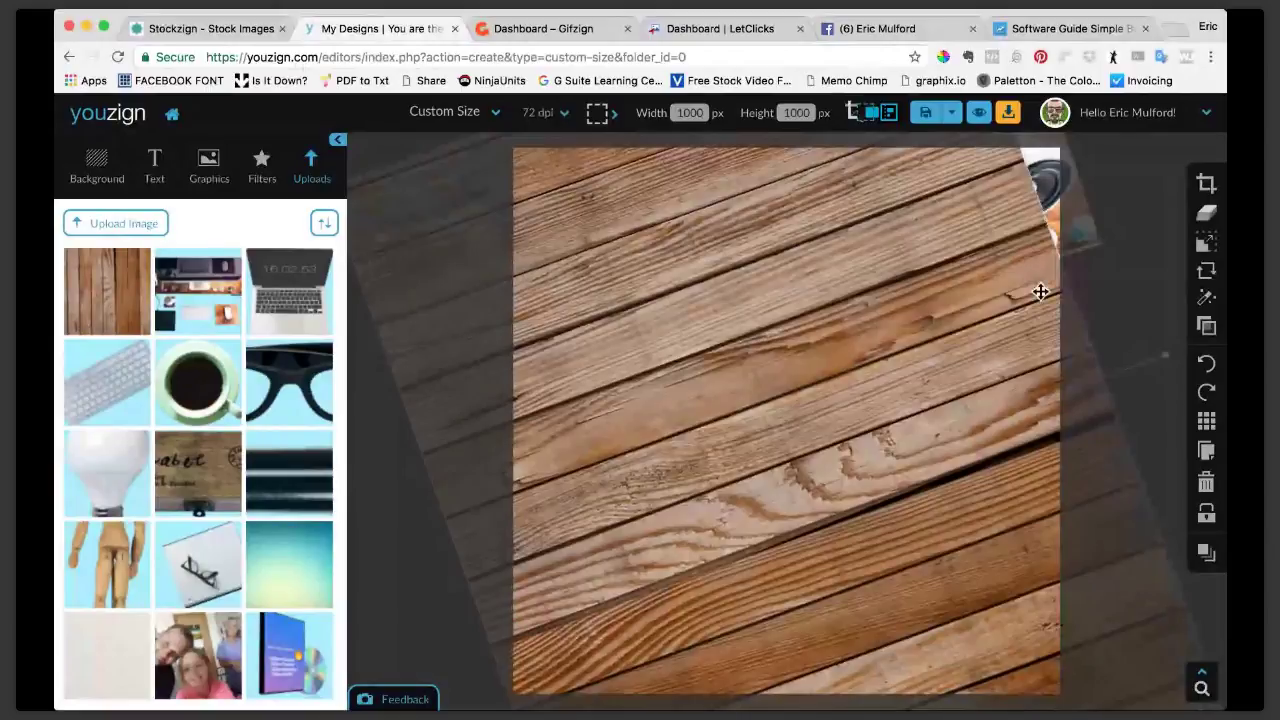
mouse_move(1206, 552)
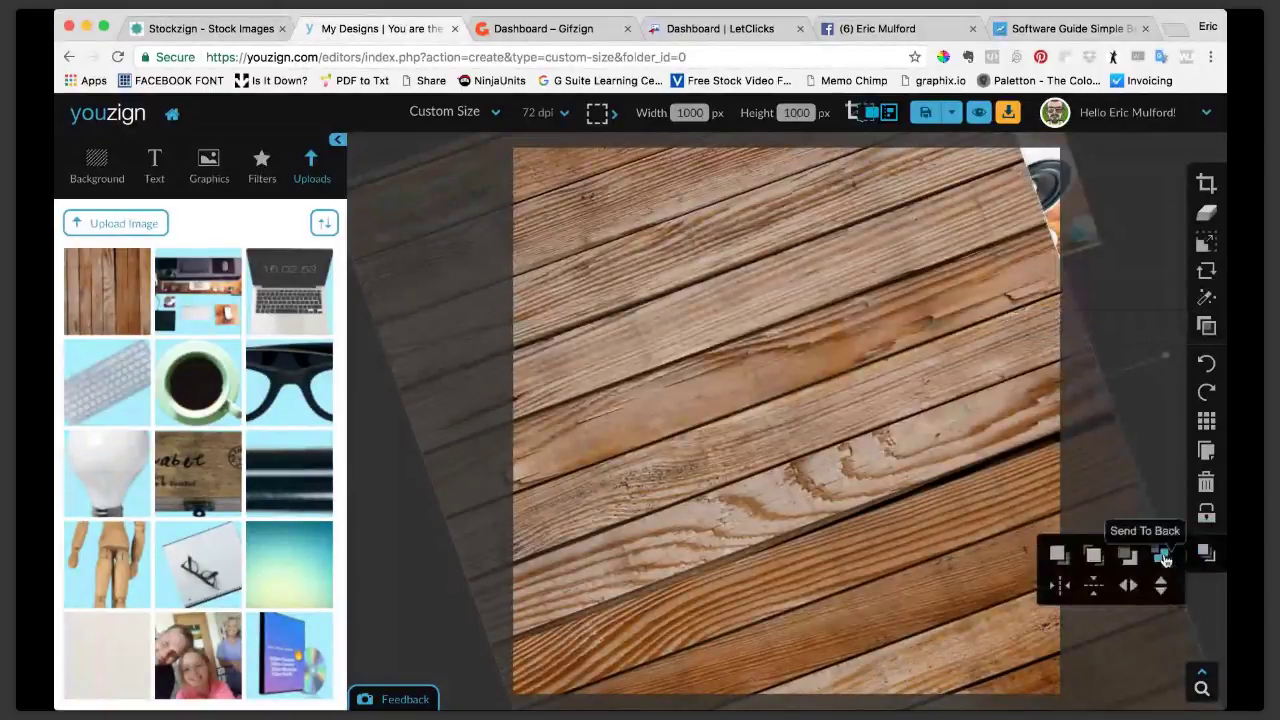
click(1161, 556)
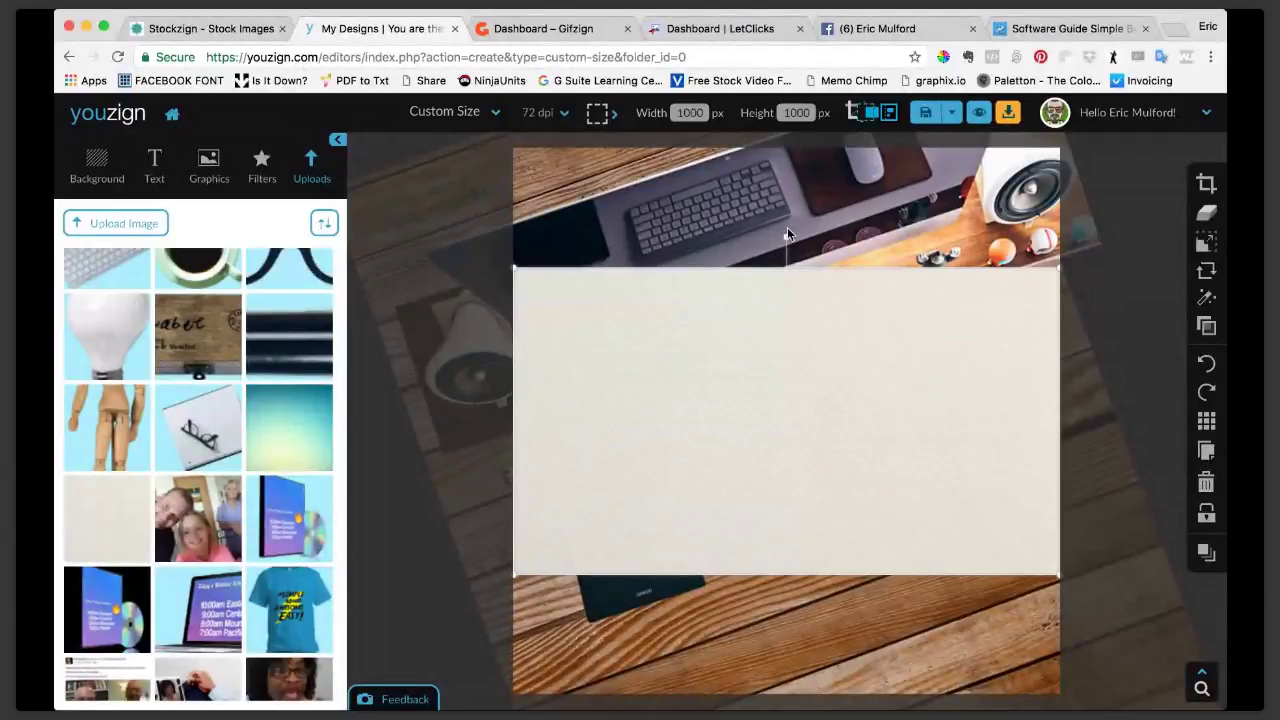
Step: Rotate the cream paper texture to the desk's slant, enlarge it past the canvas sides and layer it between the desk photo and wood
drag(785, 230, 723, 246)
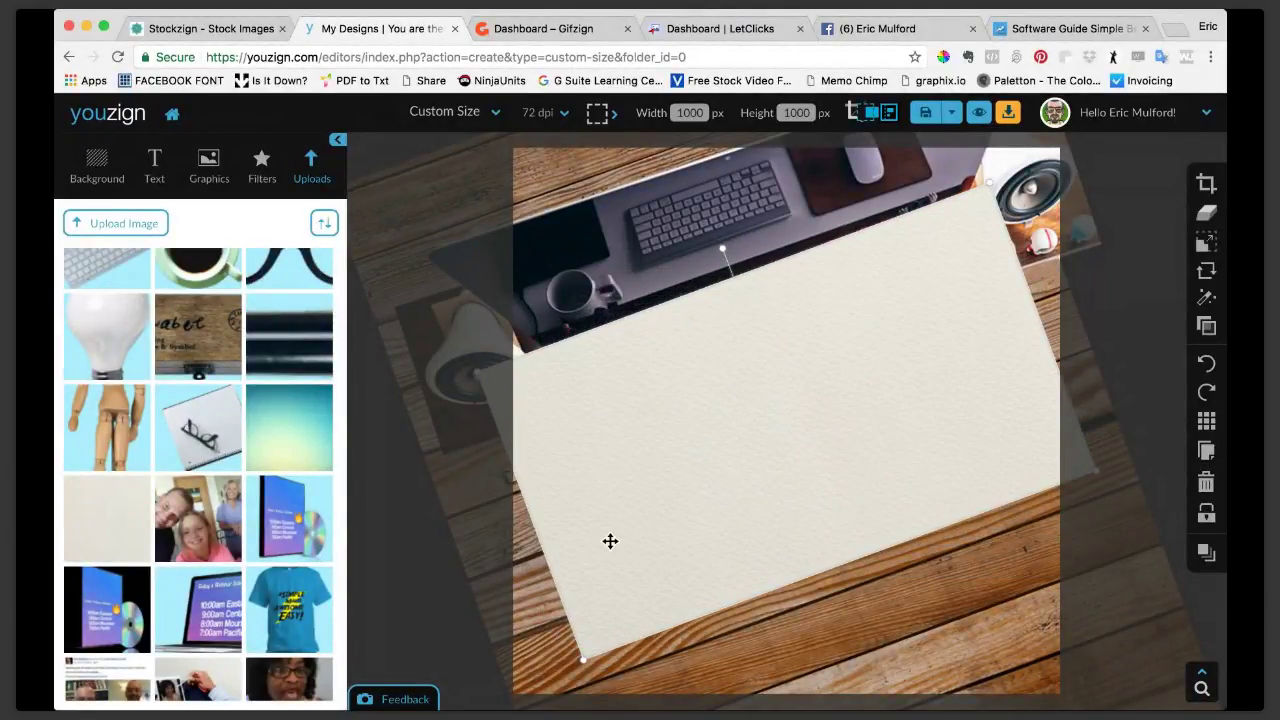
drag(581, 663, 500, 712)
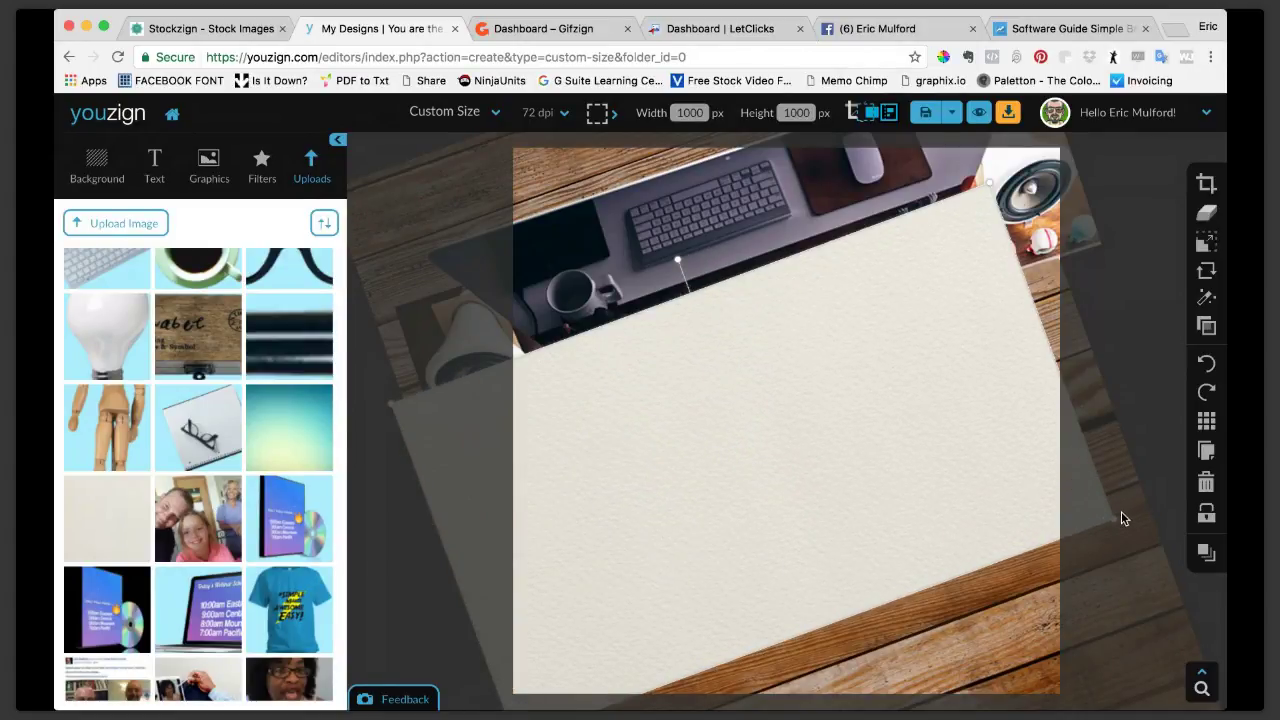
drag(1121, 513, 1180, 505)
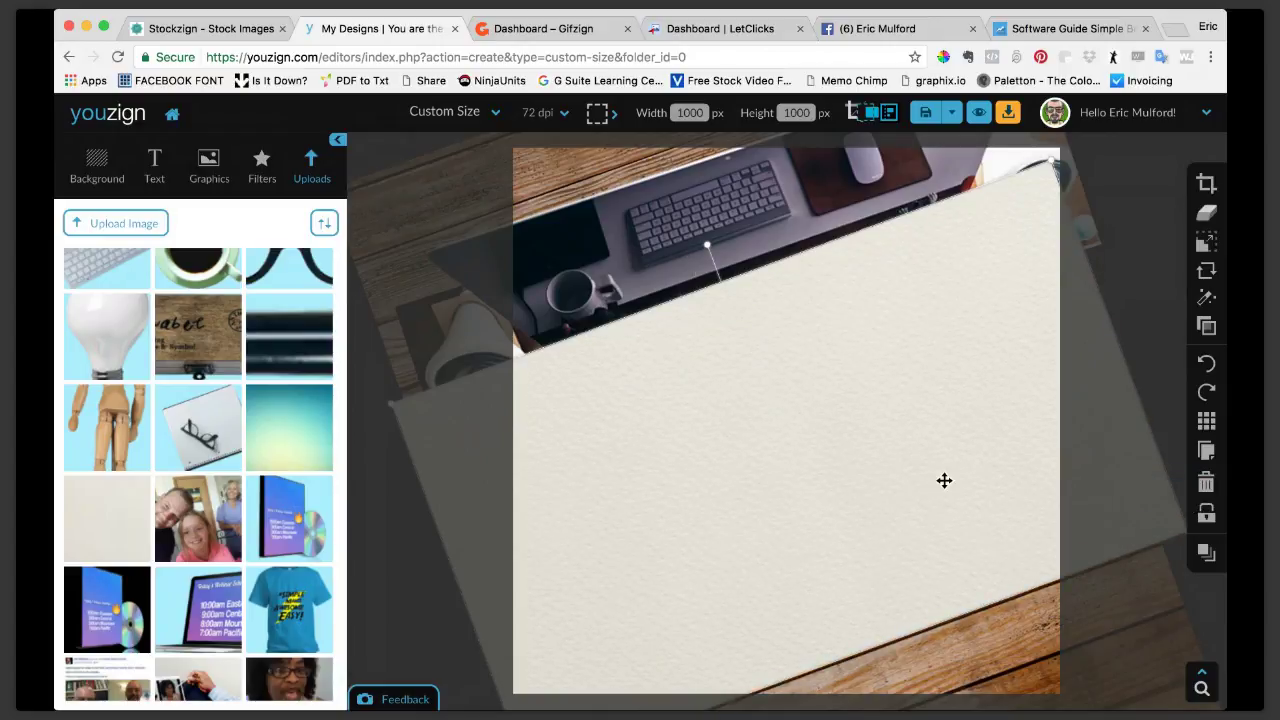
drag(944, 481, 877, 357)
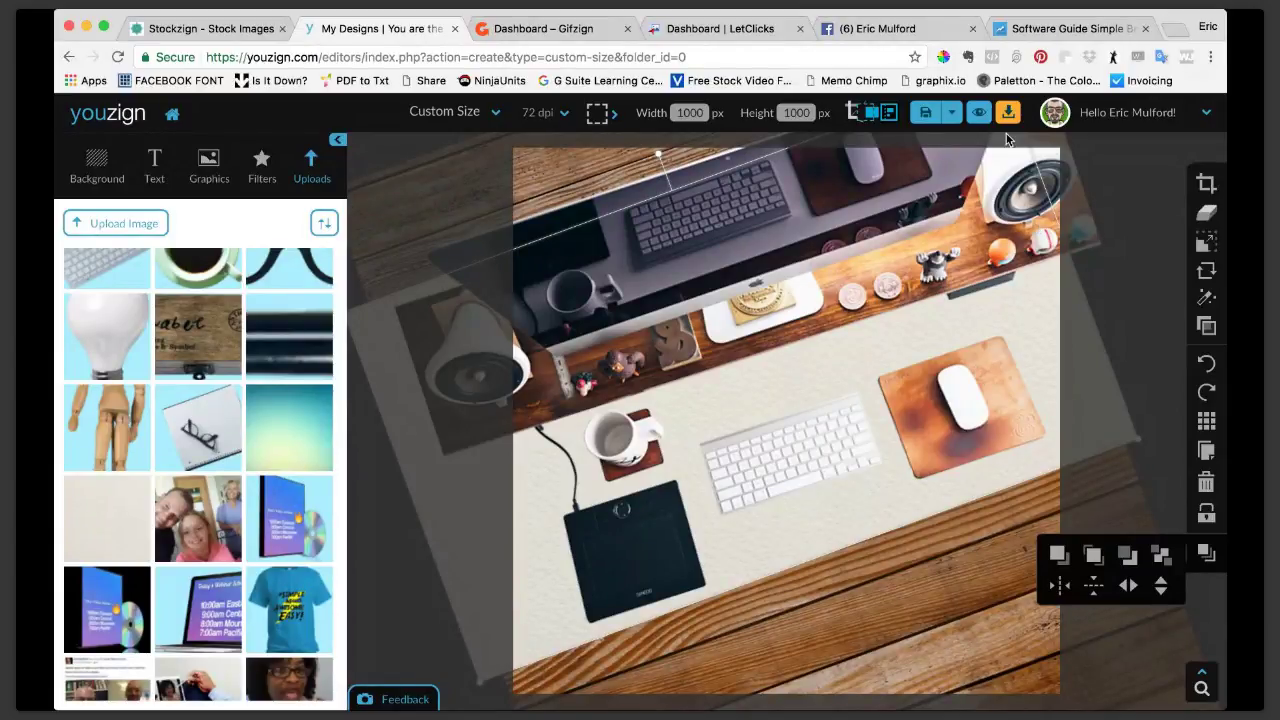
Step: Hide off-canvas elements, preview the layered desk image and return to the editor
click(873, 113)
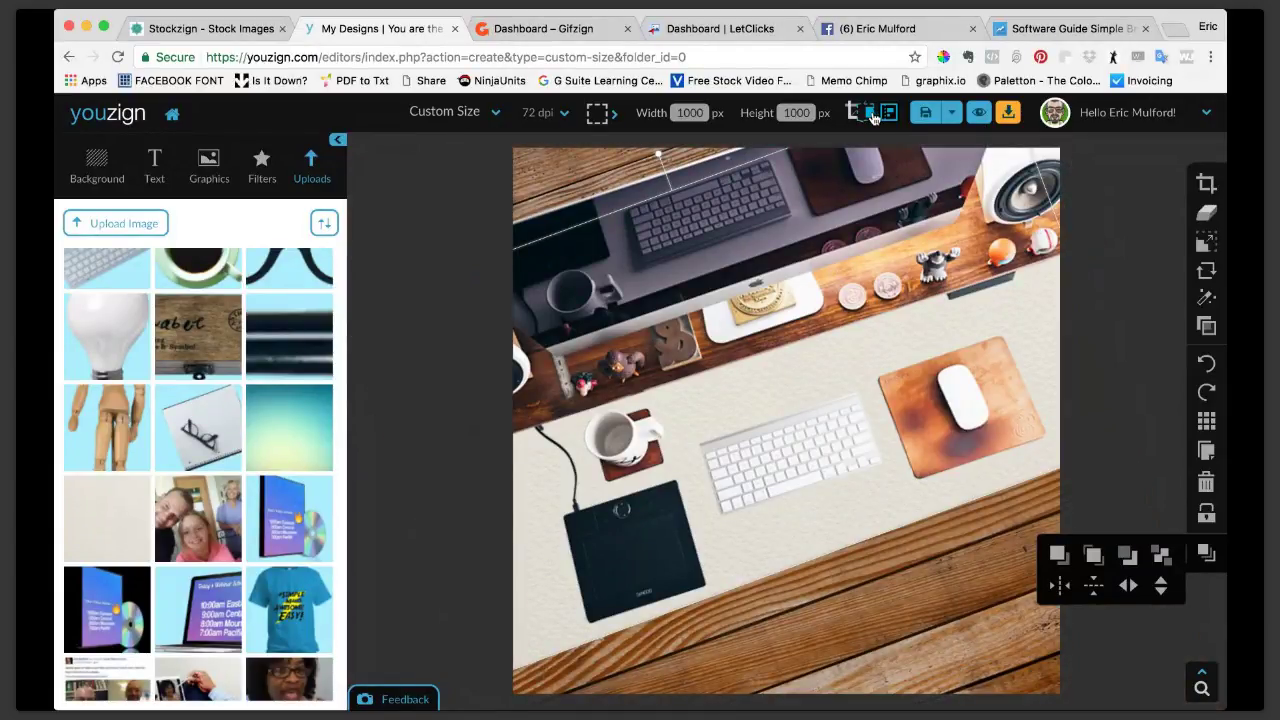
click(978, 112)
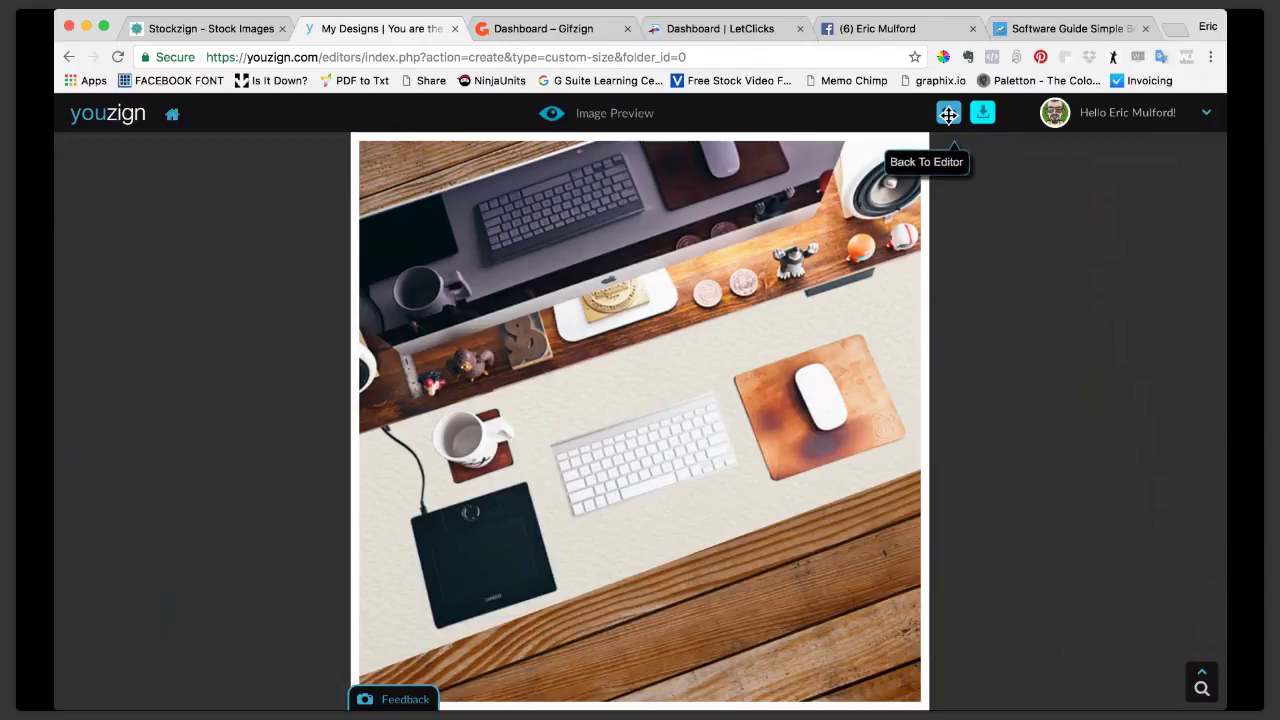
click(948, 114)
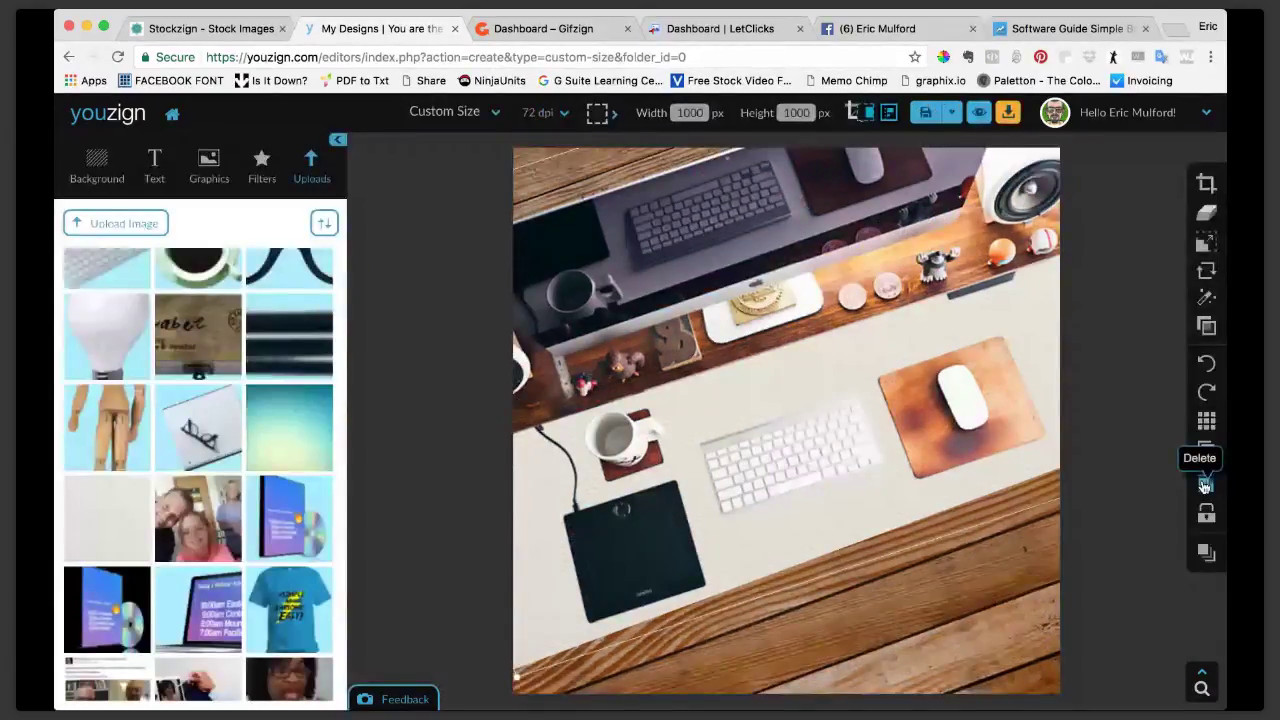
Step: Delete the desk photo, the cream paper texture and the wood planks to empty the canvas
click(1205, 485)
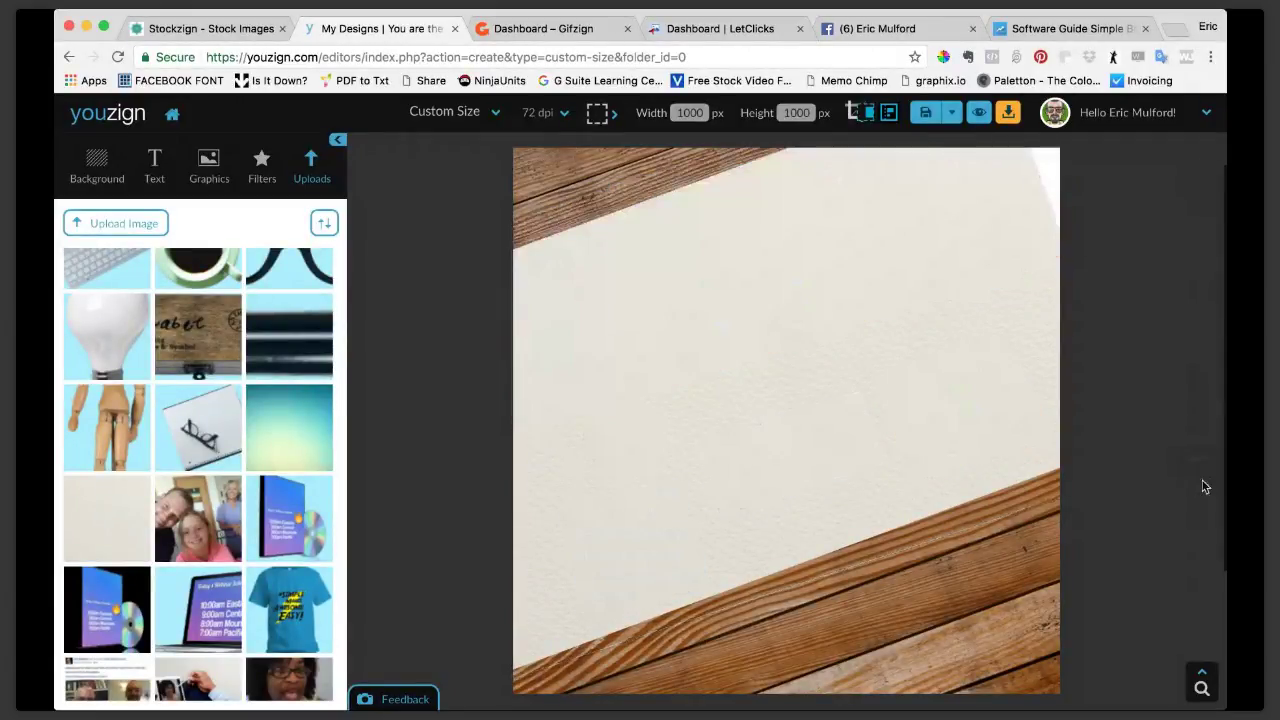
click(880, 420)
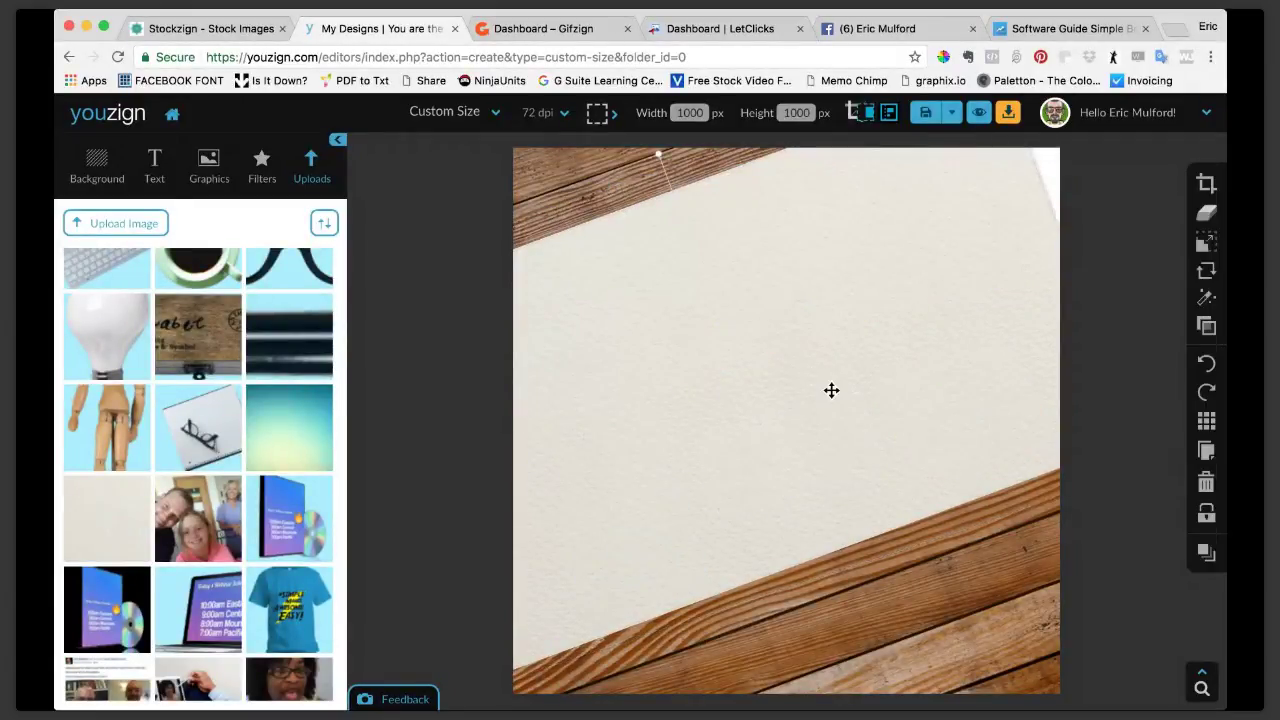
click(1205, 485)
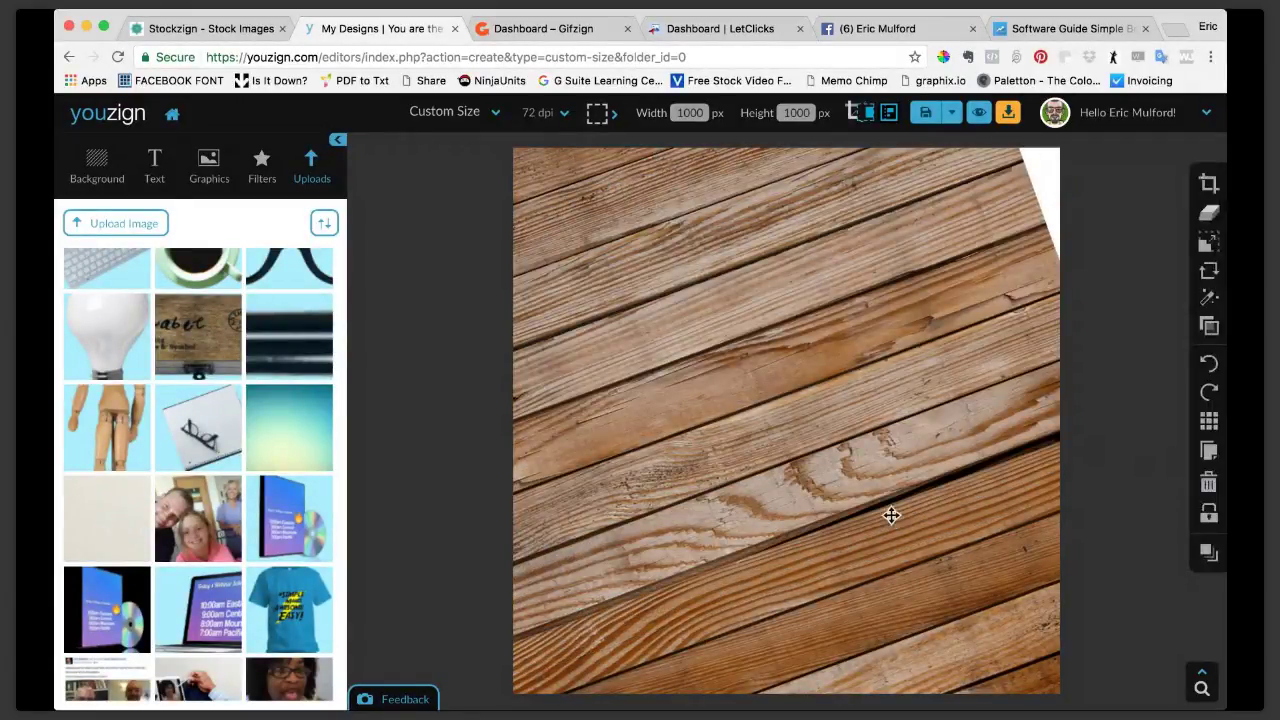
click(1192, 486)
click(219, 273)
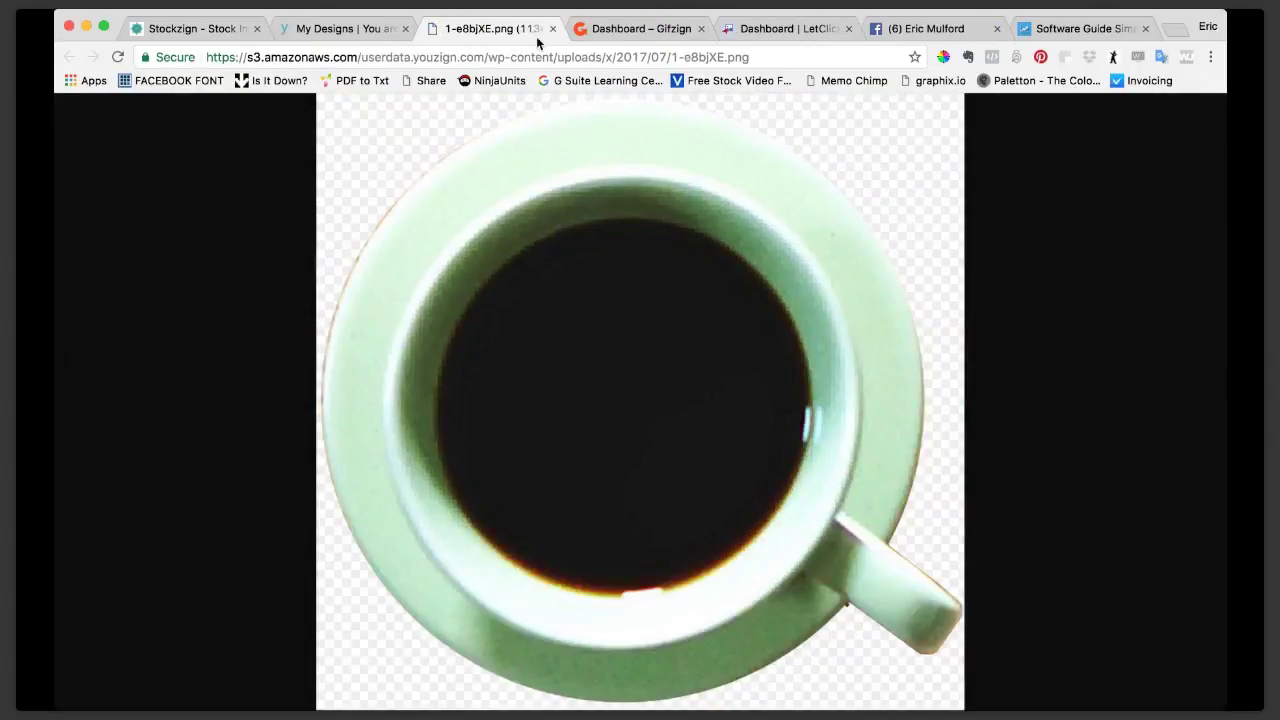
click(552, 29)
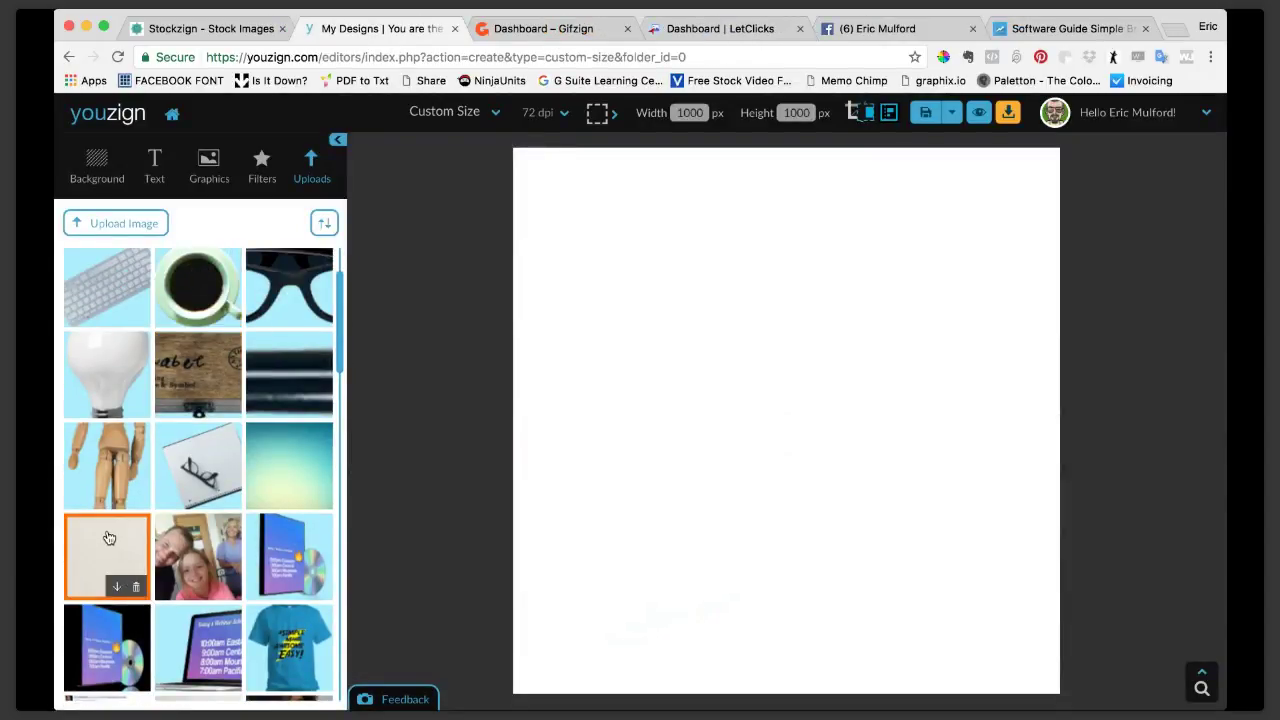
scroll(201, 454, down, 3)
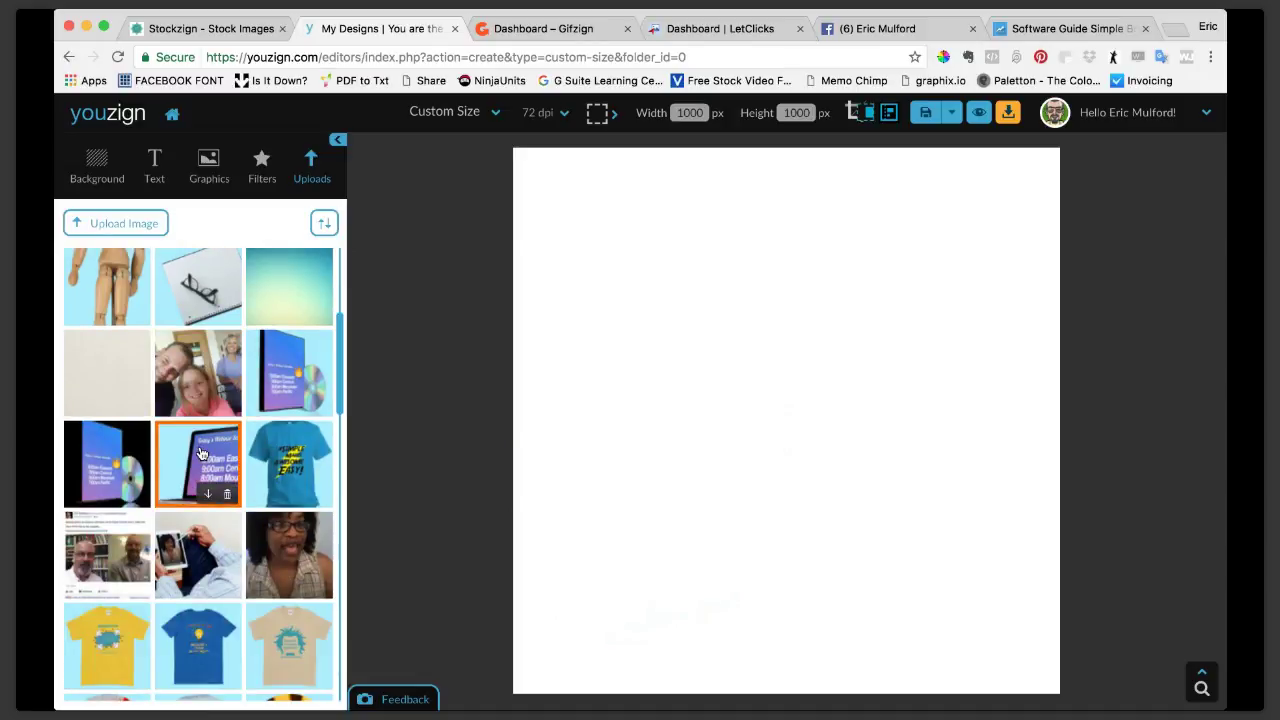
scroll(206, 424, up, 3)
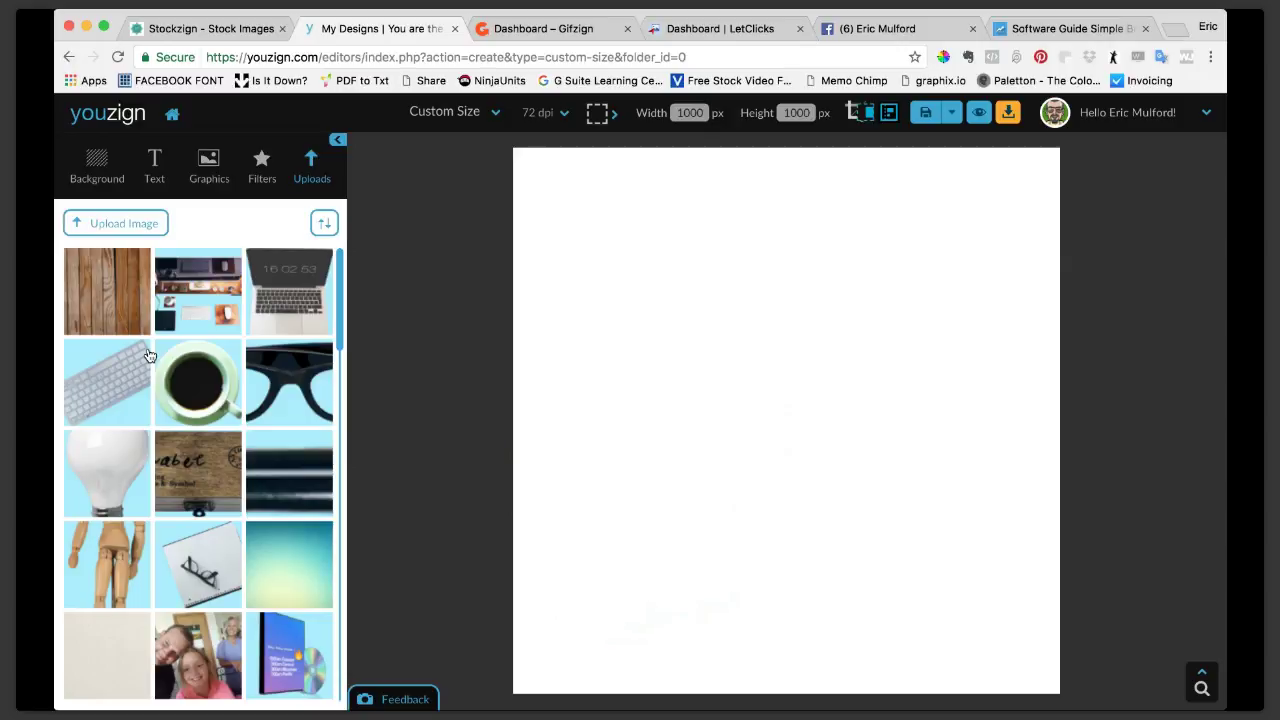
Step: Add the uploaded wood plank image, rotate it so the planks run horizontally and position it over most of the canvas
click(107, 291)
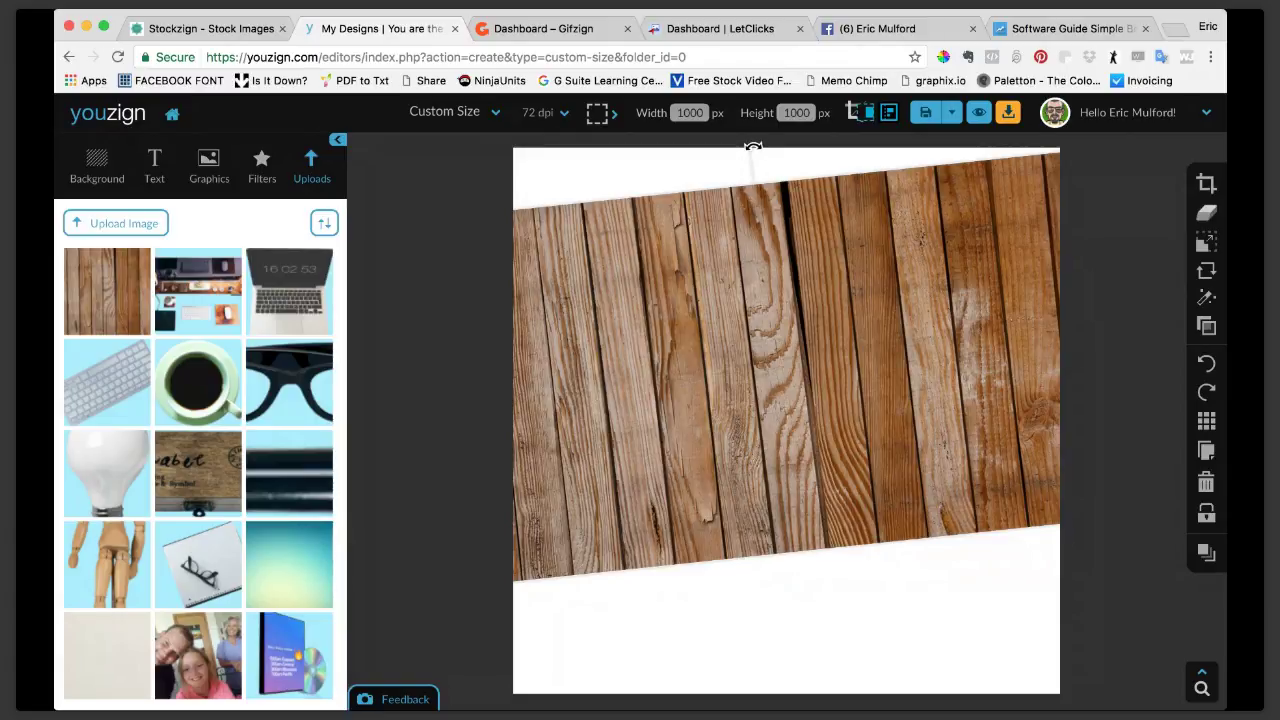
drag(753, 147, 760, 148)
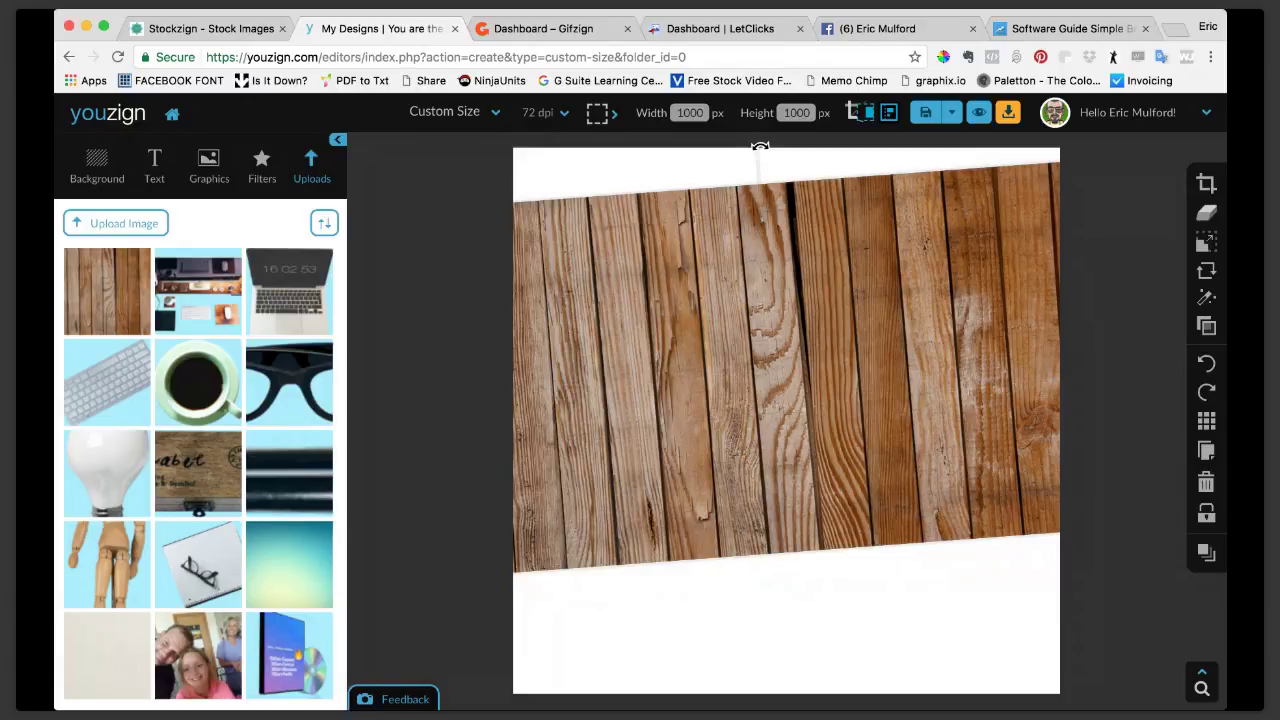
drag(760, 148, 986, 340)
drag(885, 275, 900, 449)
drag(952, 232, 1006, 229)
drag(935, 265, 881, 259)
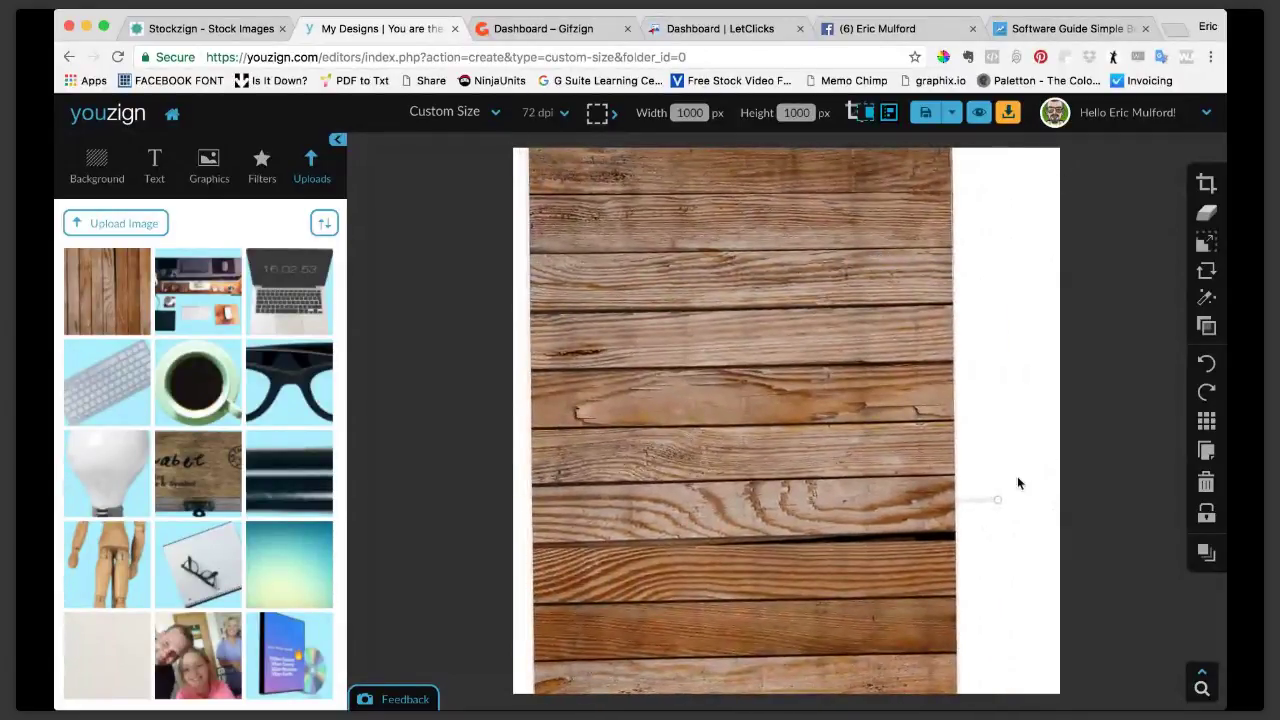
drag(1001, 495, 998, 493)
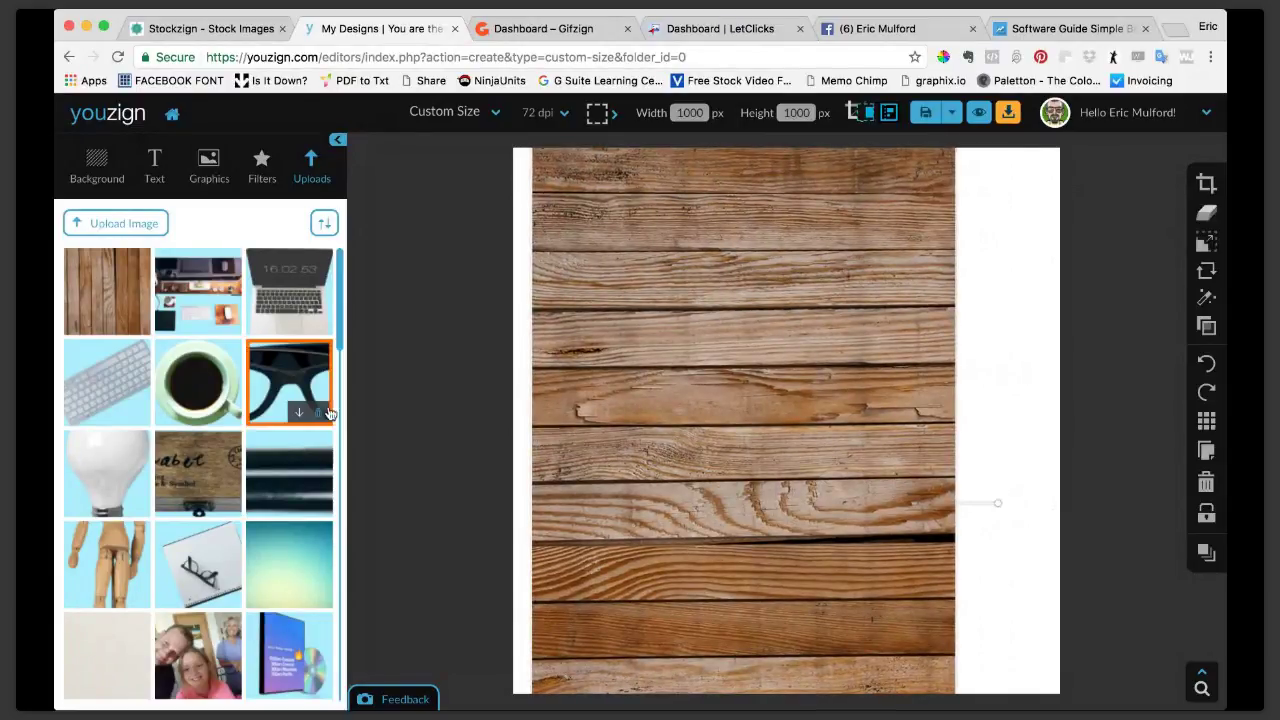
Step: Add the uploaded laptop image, shrink it to roughly half the canvas width and tilt it counterclockwise over the left side of the planks
click(275, 272)
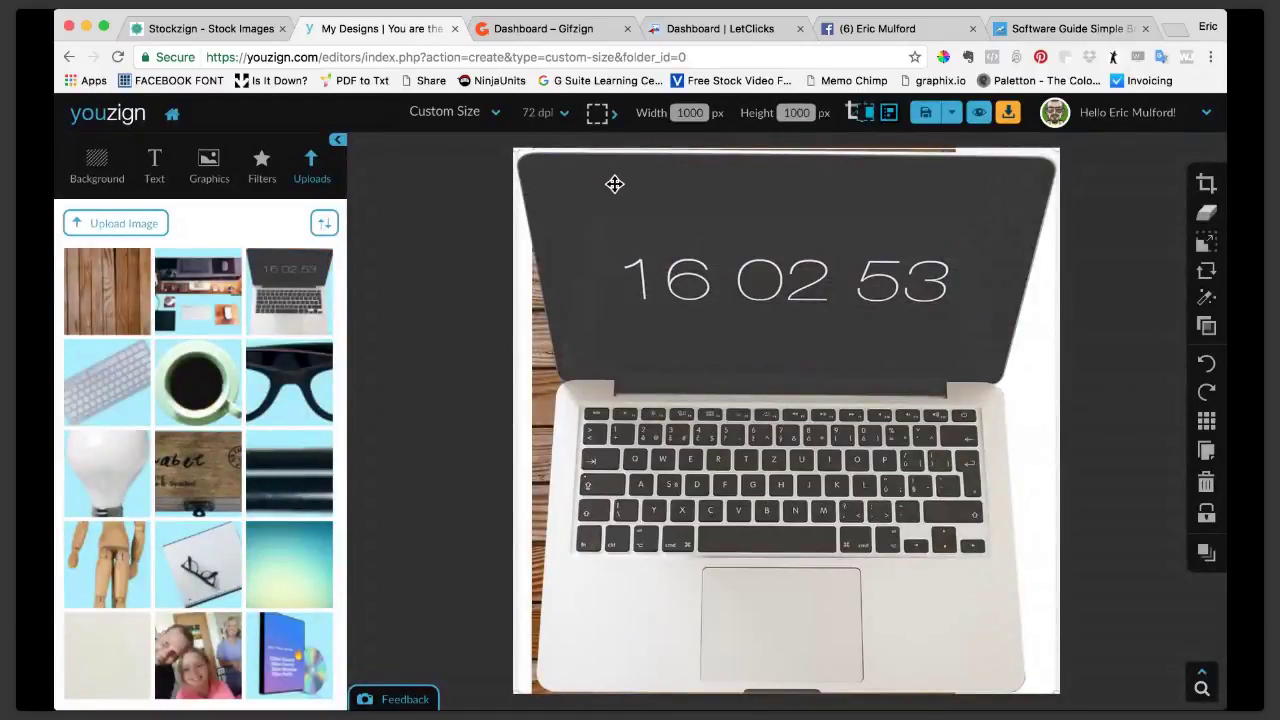
drag(516, 146, 748, 372)
drag(894, 391, 669, 236)
drag(666, 181, 542, 186)
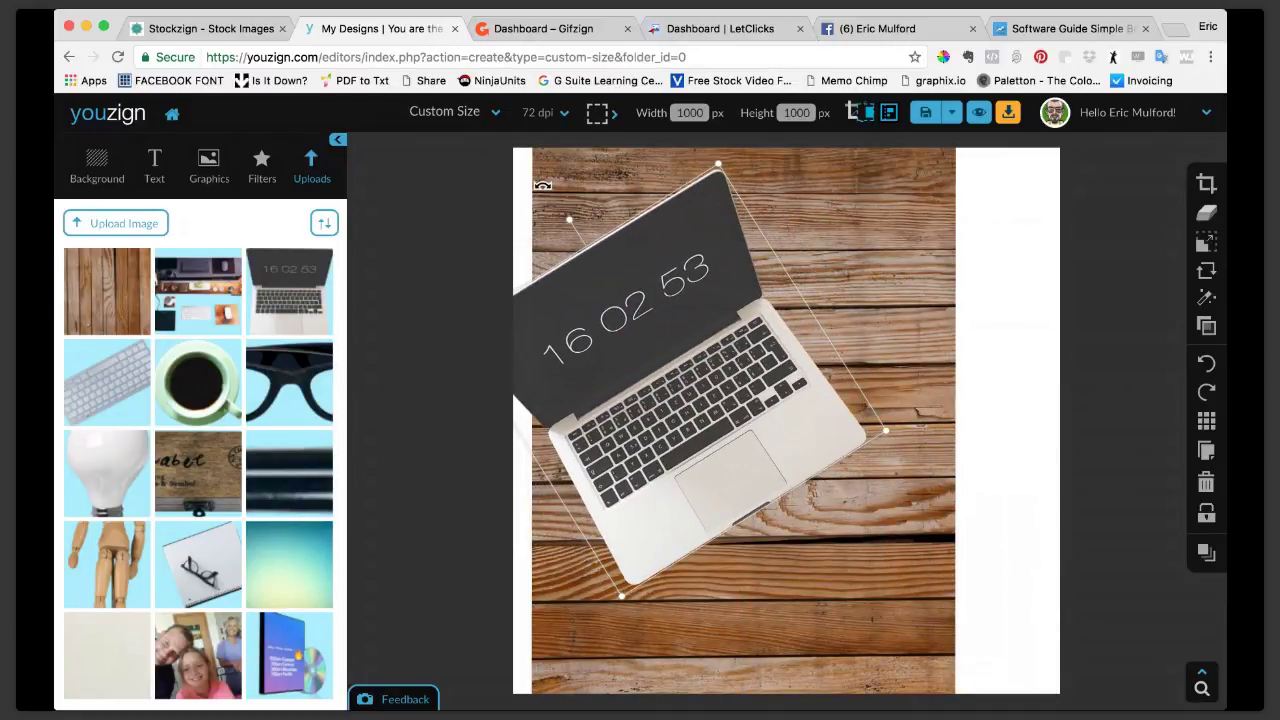
Step: Align the wood planks with the canvas's left edge and raise the laptop until its screen runs past the top edge
click(948, 246)
drag(936, 238, 901, 239)
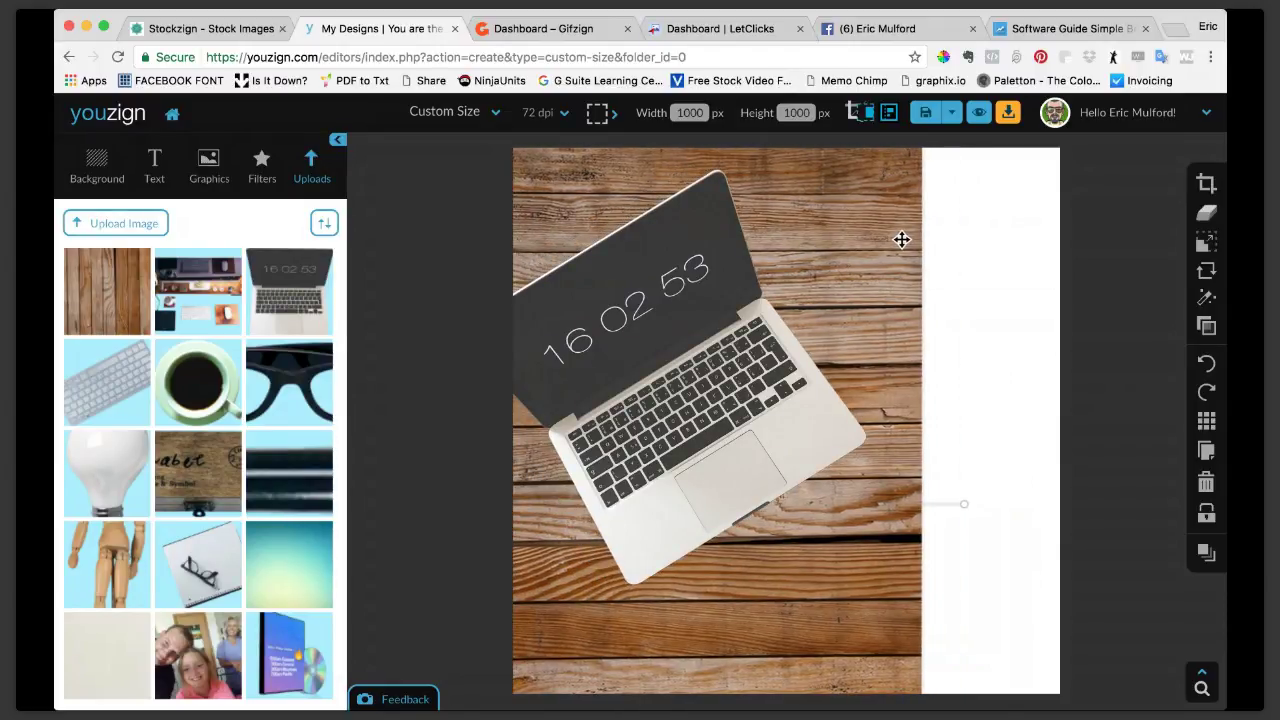
click(722, 370)
drag(721, 351, 705, 268)
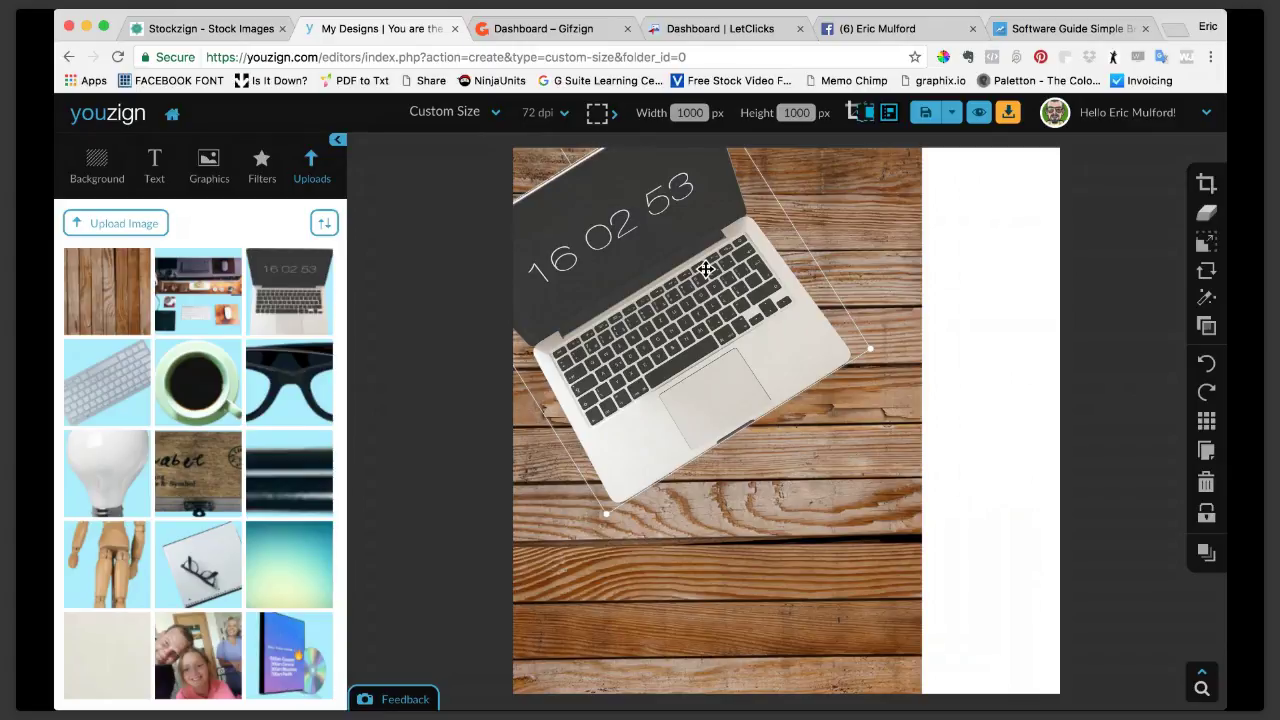
Step: Add the uploaded coffee cup image, shrink it and place it in the lower-left corner of the planks
click(197, 381)
drag(1057, 163, 641, 551)
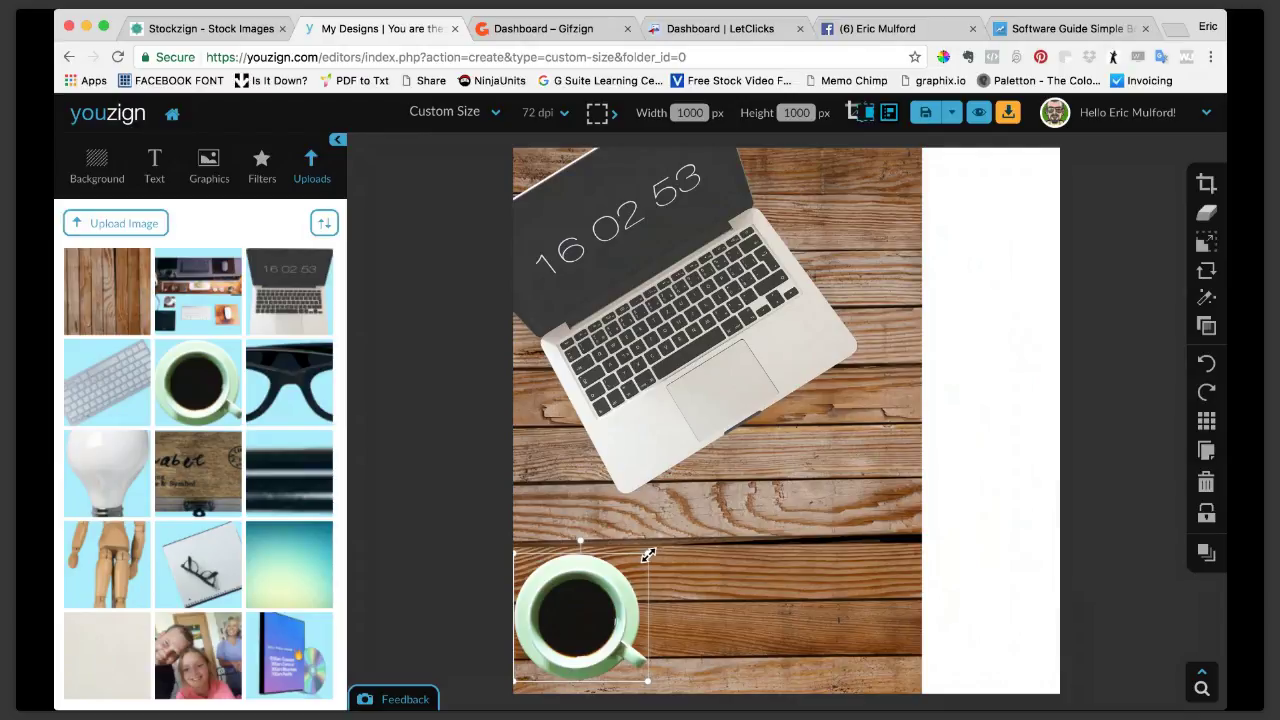
drag(648, 556, 619, 553)
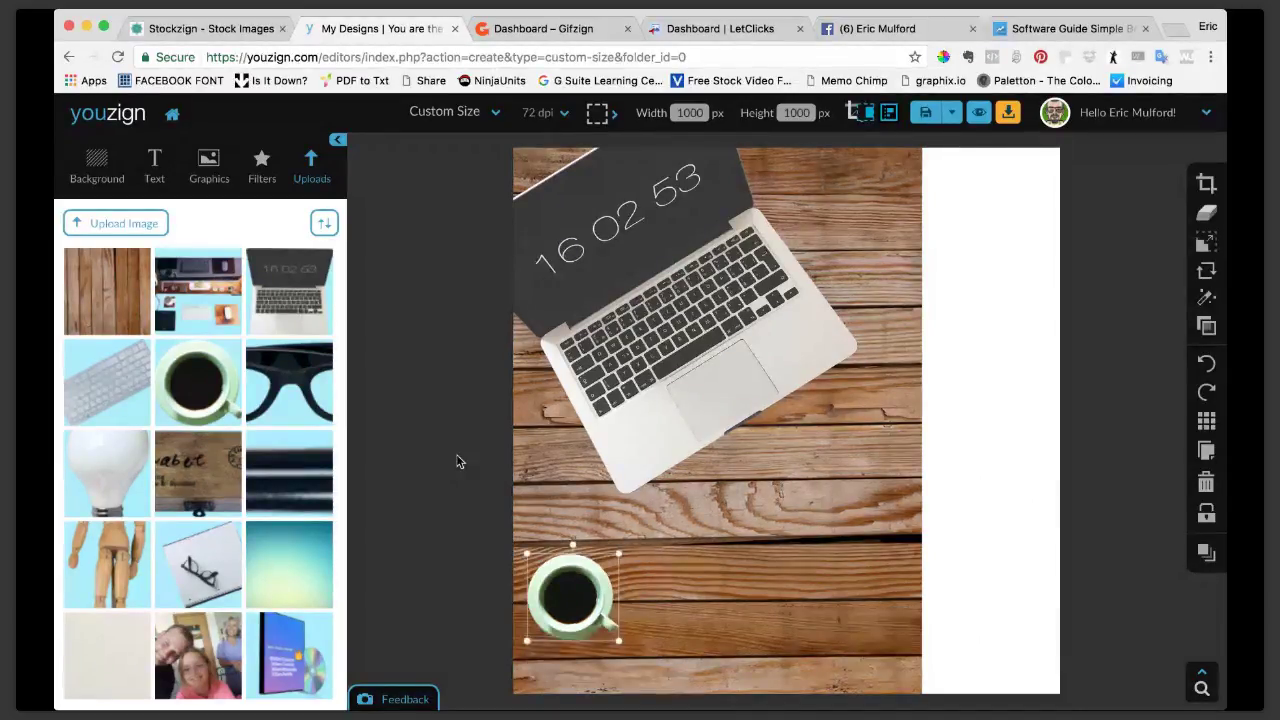
Step: Add the uploaded black glasses image, shrink it, tilt it clockwise and place it on the planks beside the laptop's upper-right side
click(289, 382)
drag(506, 331, 886, 423)
drag(986, 457, 862, 200)
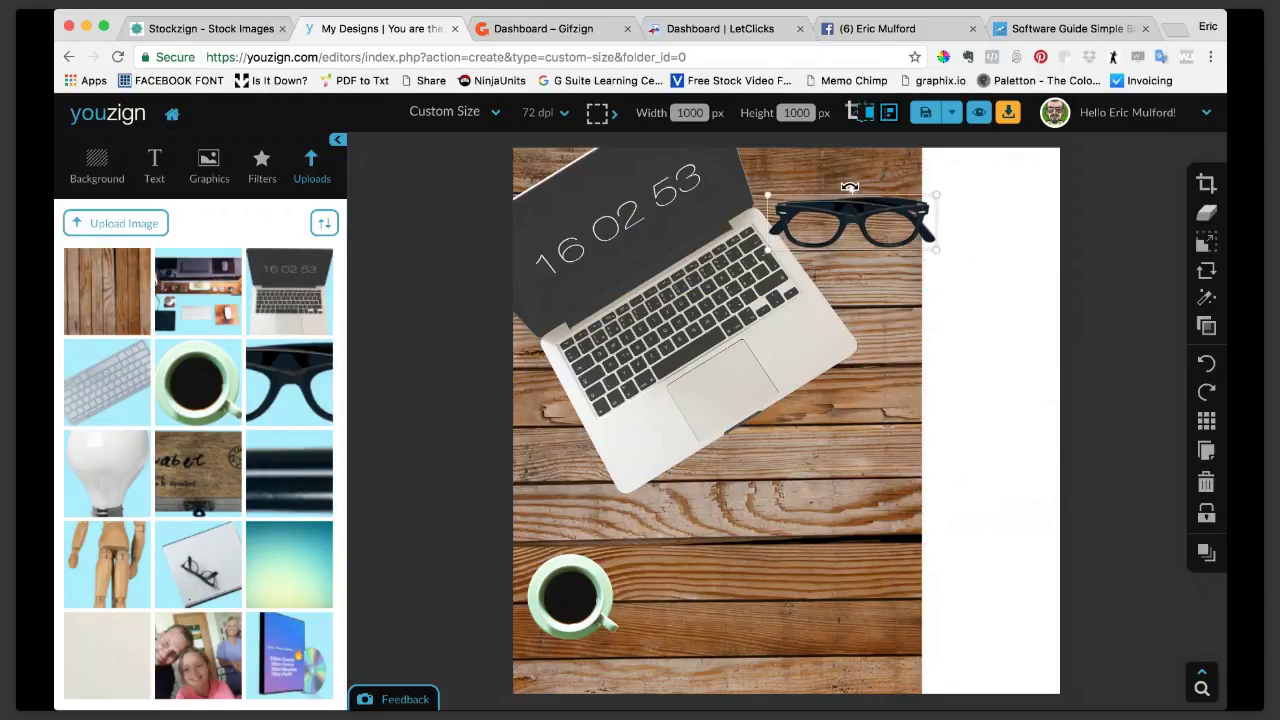
drag(849, 187, 862, 190)
drag(798, 153, 849, 220)
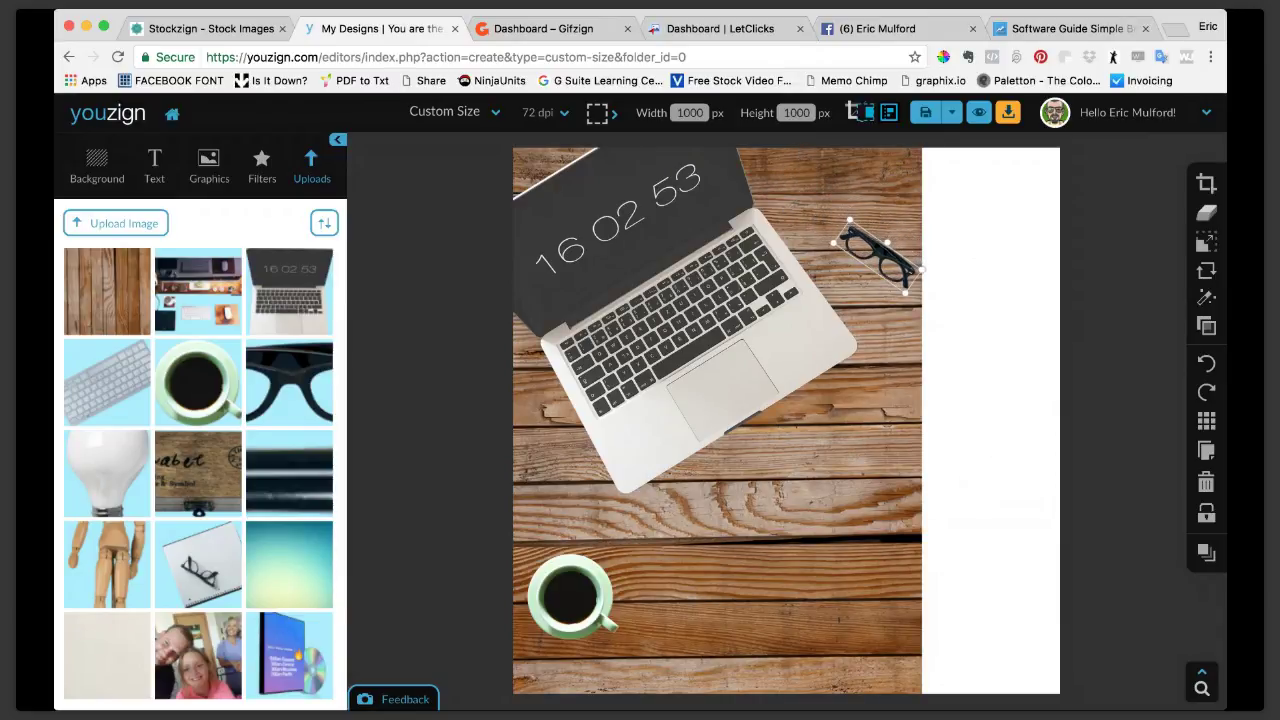
drag(886, 261, 882, 257)
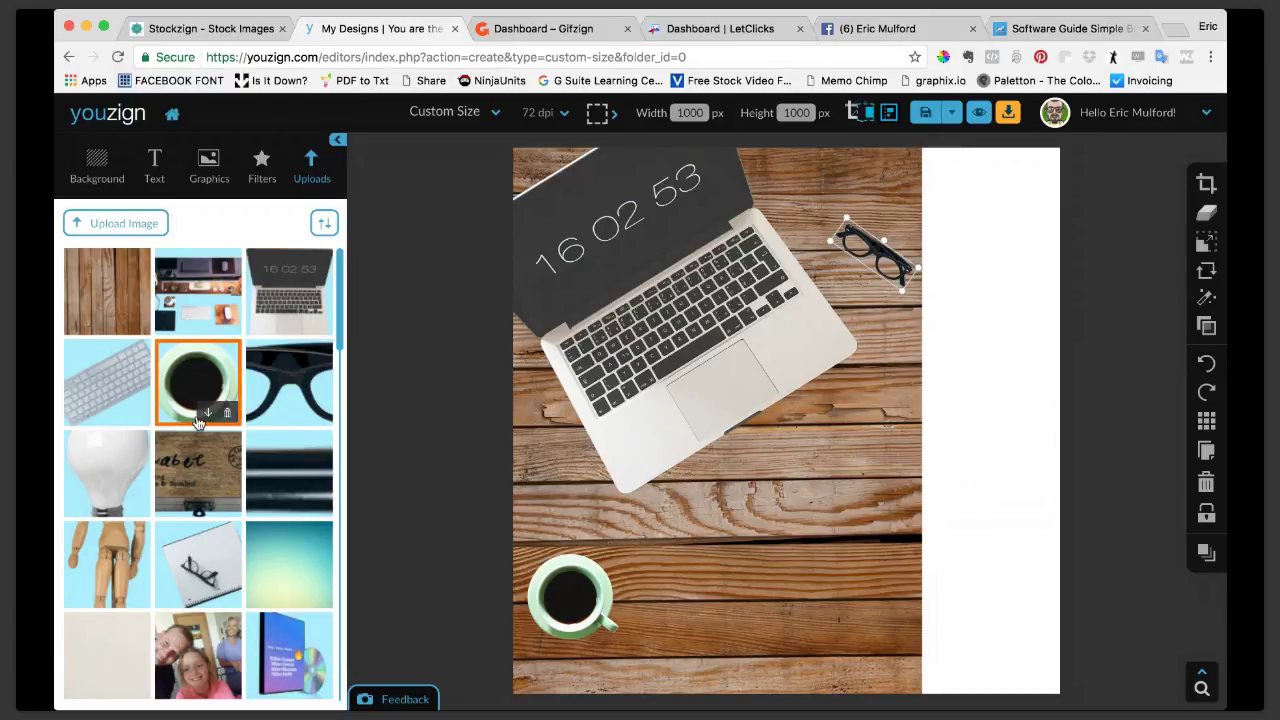
Step: Add the uploaded notepad-with-glasses image, shrink it and place it in the lower-right corner of the planks
click(198, 565)
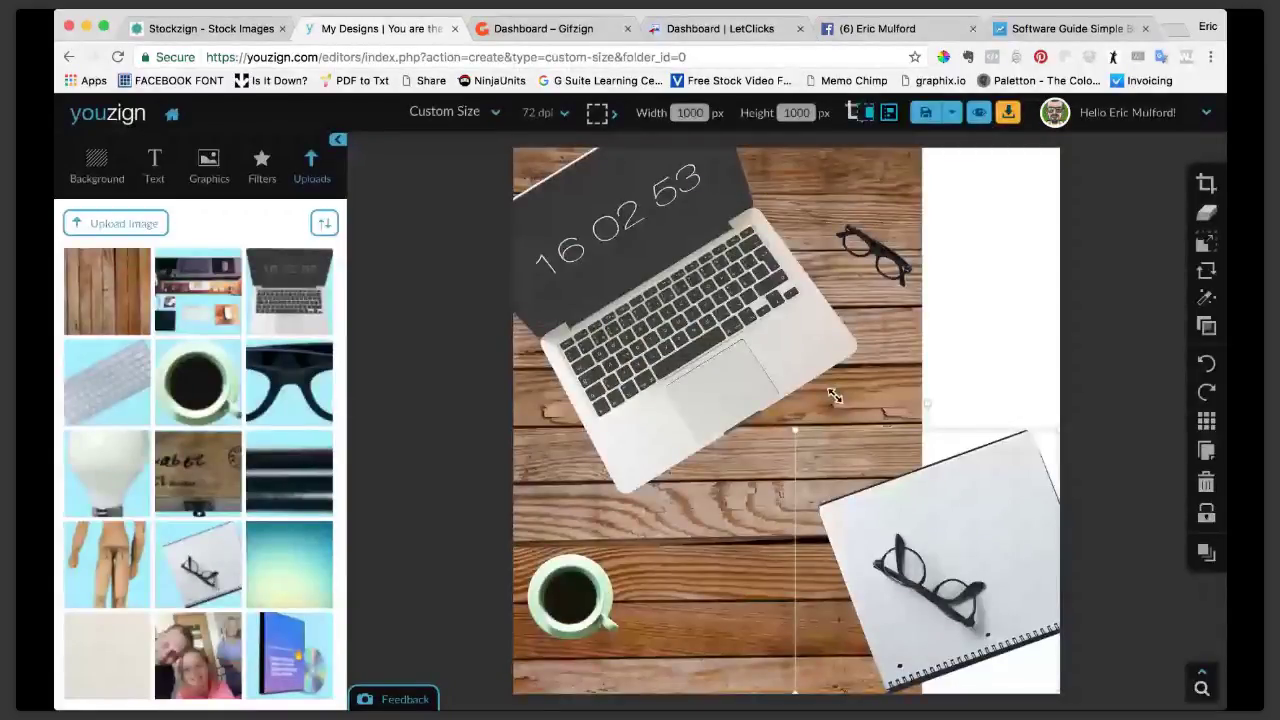
drag(834, 396, 832, 556)
click(840, 411)
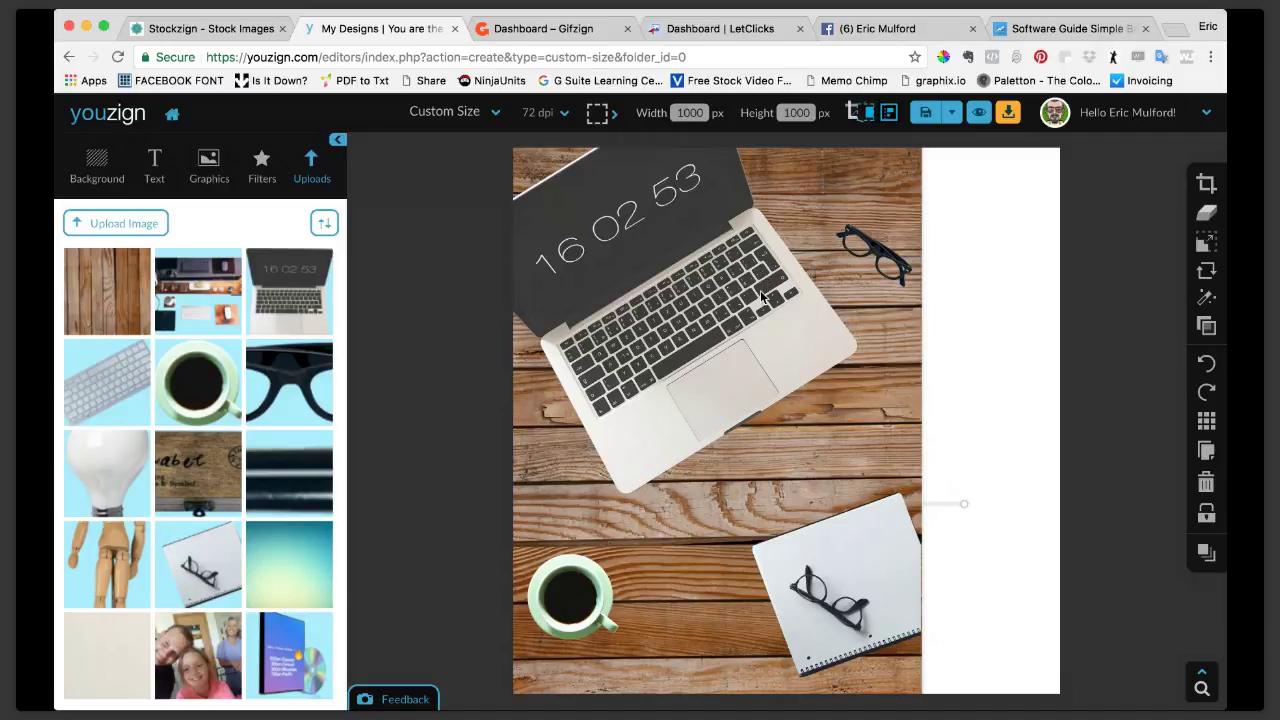
Step: Select the wood planks, laptop, glasses and notepad together and group them
click(873, 246)
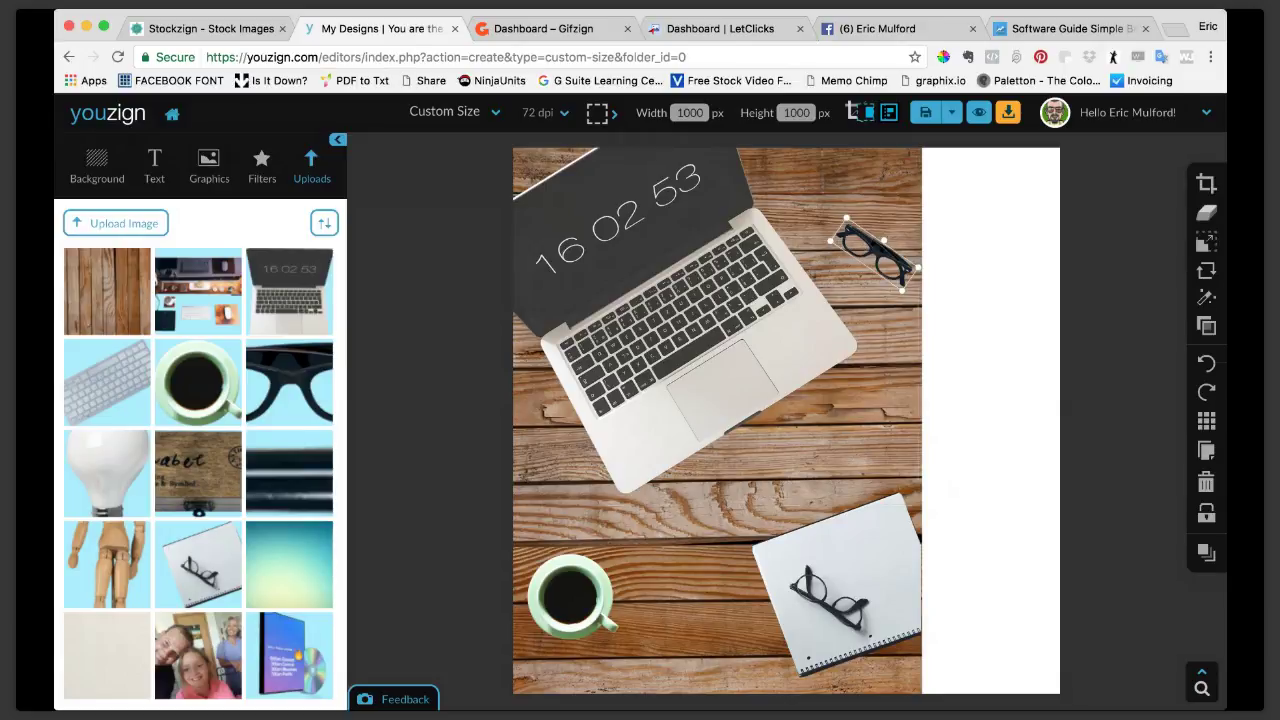
click(750, 296)
key(super+z)
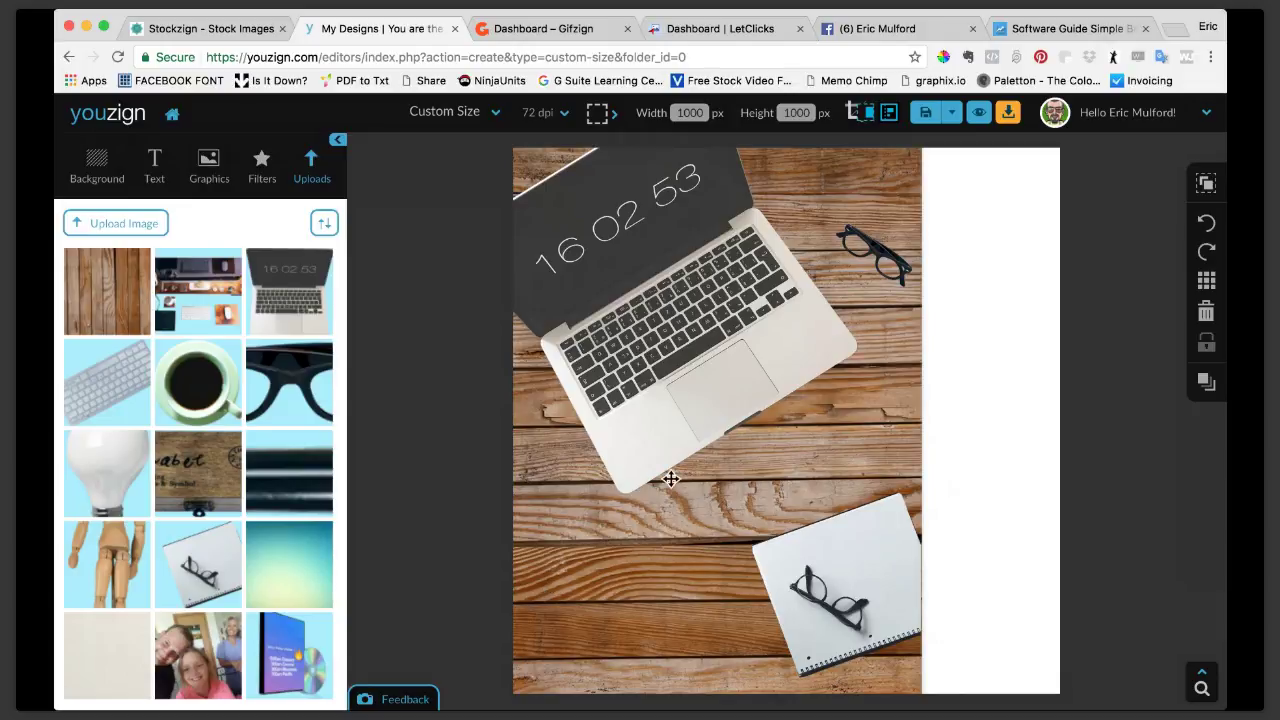
click(1205, 185)
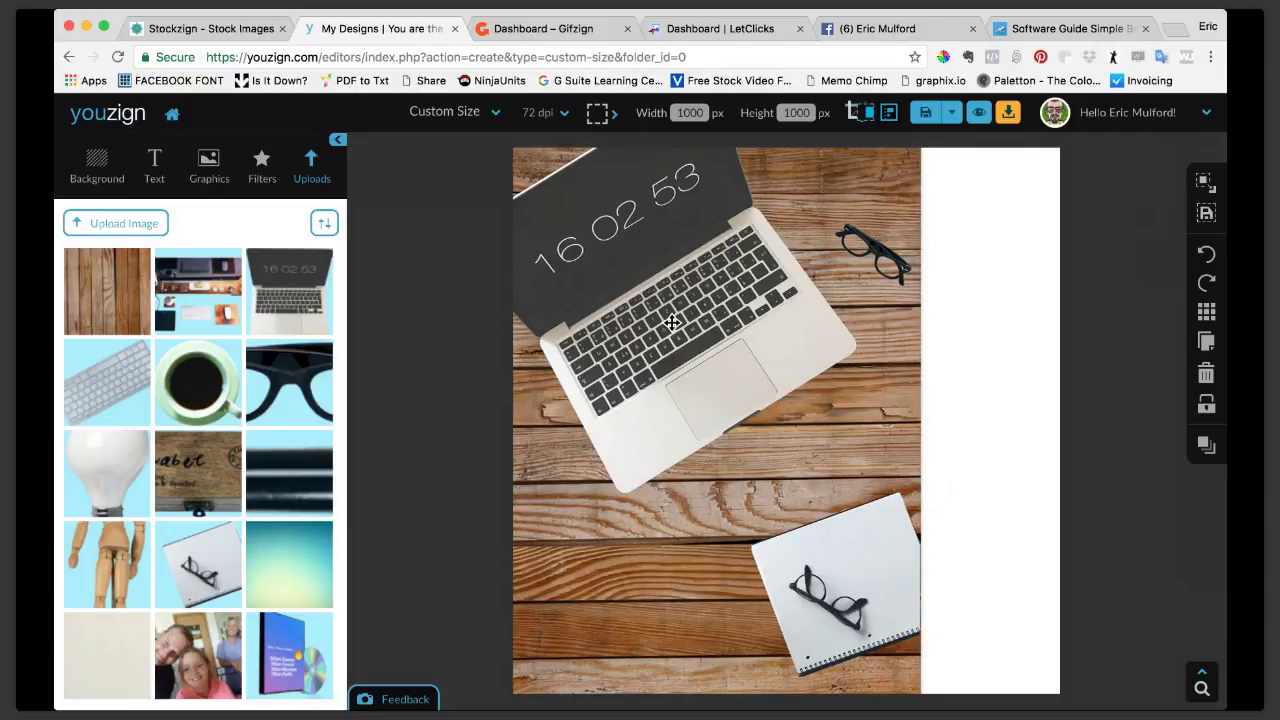
Step: Move the grouped desk scene to the canvas's right edge and reposition the coffee cup over the lower-left area of the planks
drag(672, 322, 695, 322)
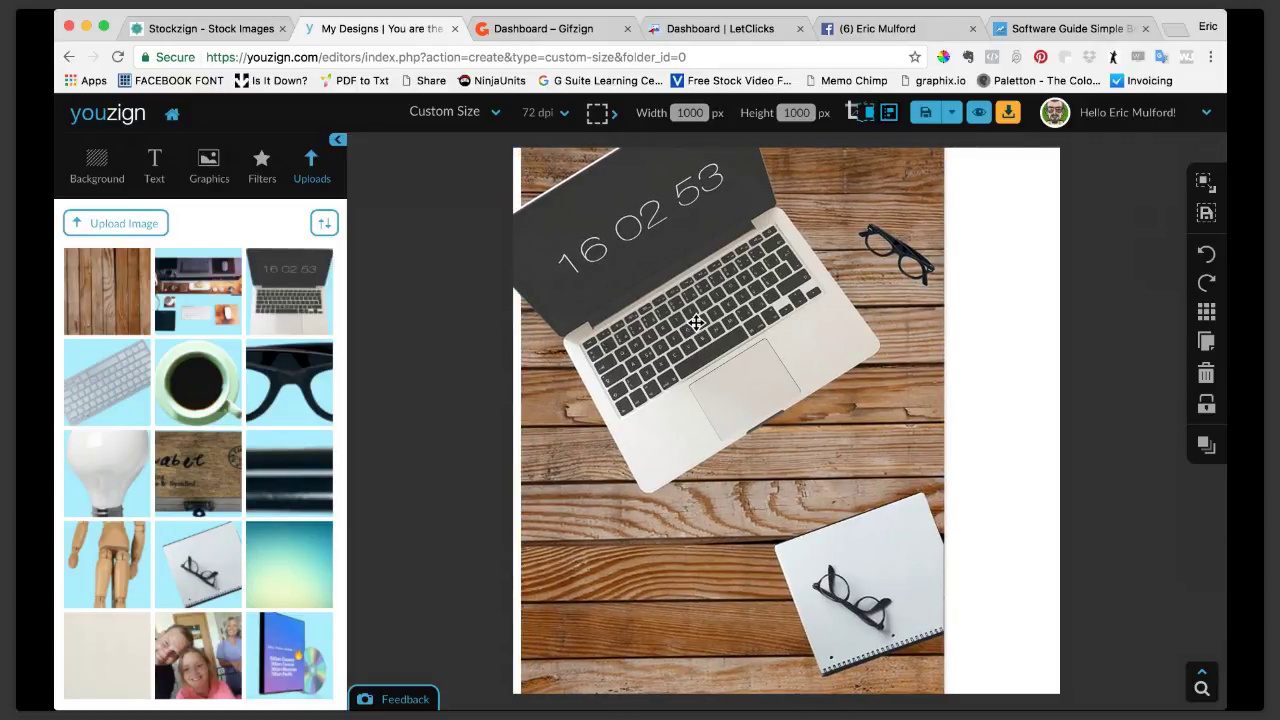
drag(696, 322, 820, 324)
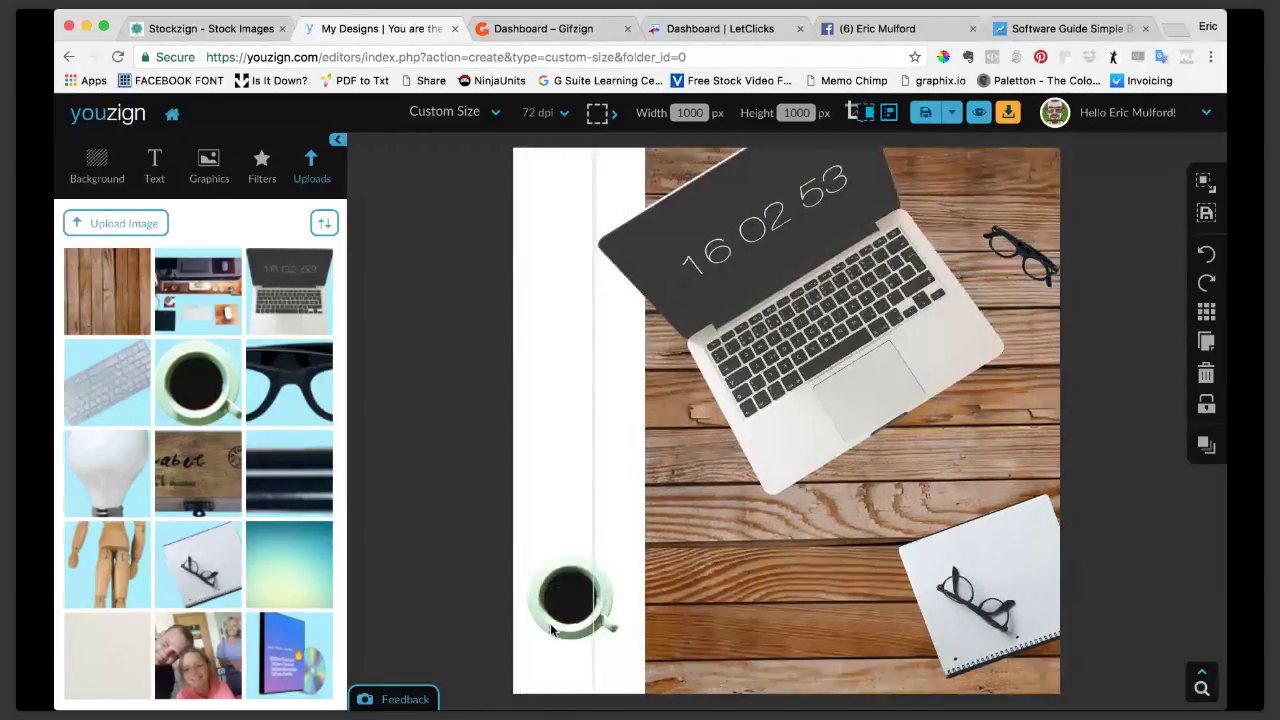
drag(552, 630, 710, 613)
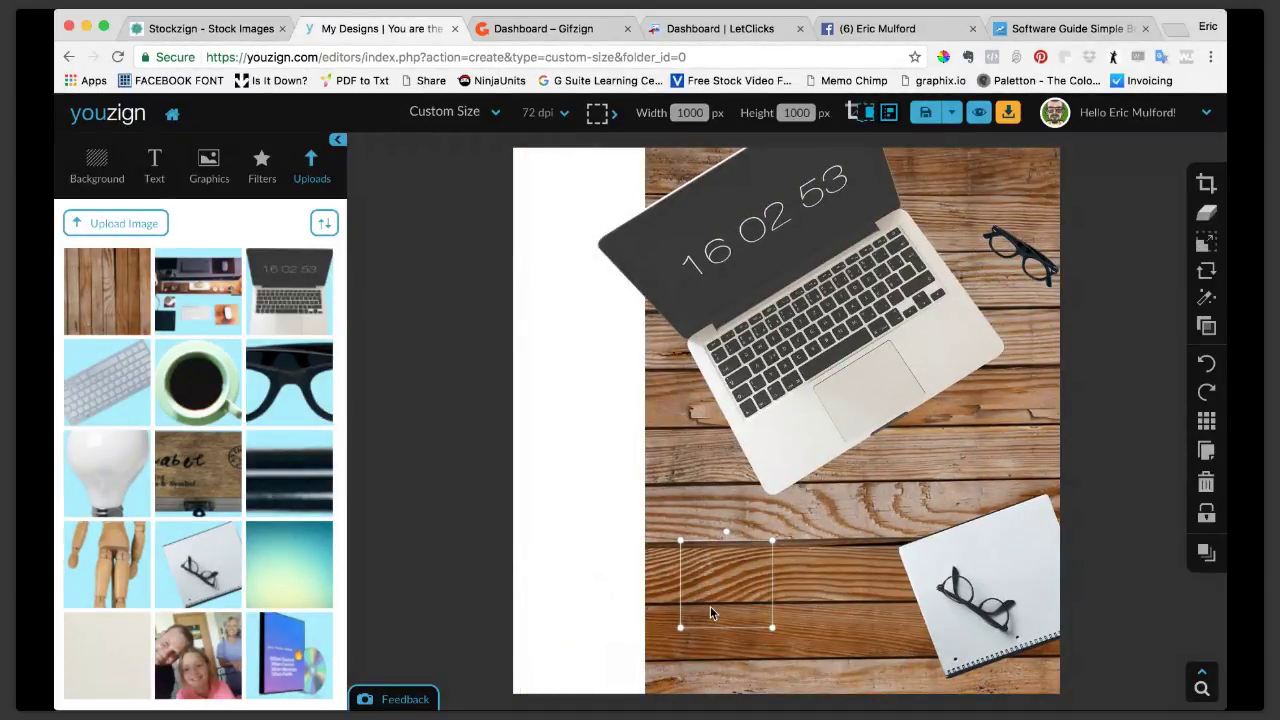
click(588, 458)
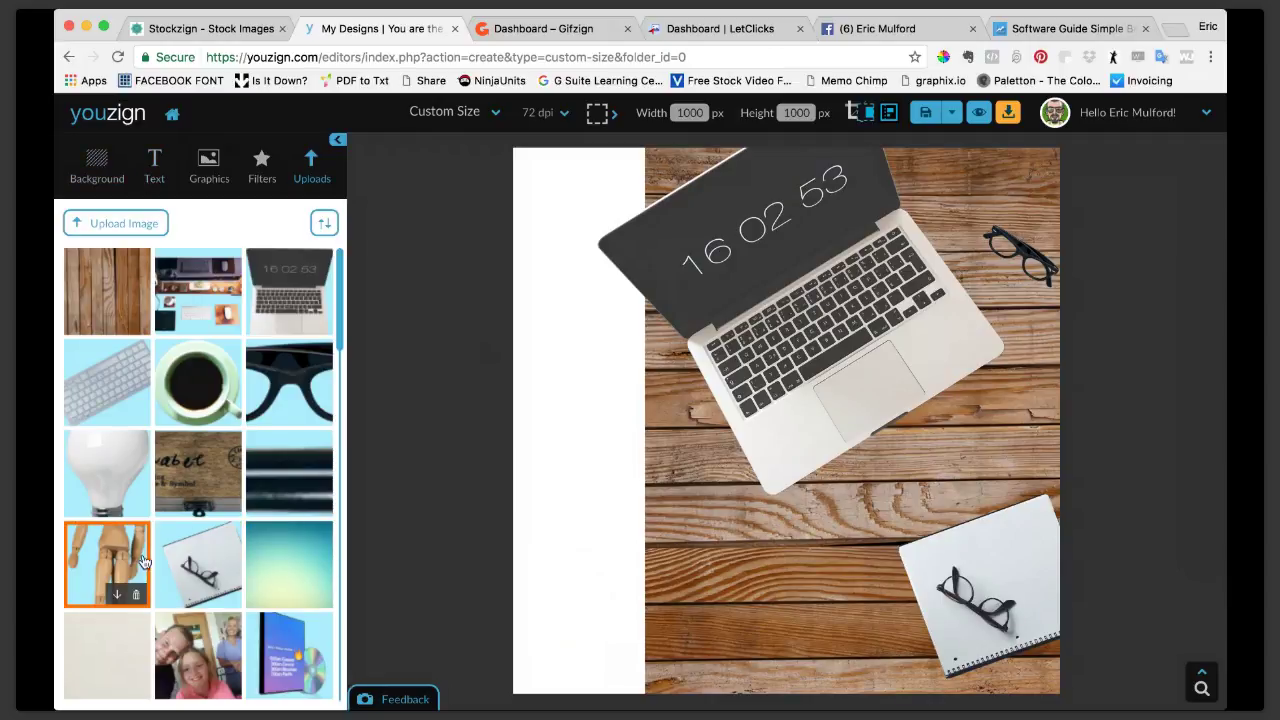
Step: Add the cream paper texture, enlarge it over the left part of the canvas to full height and send it to the back
click(115, 641)
drag(791, 236, 884, 421)
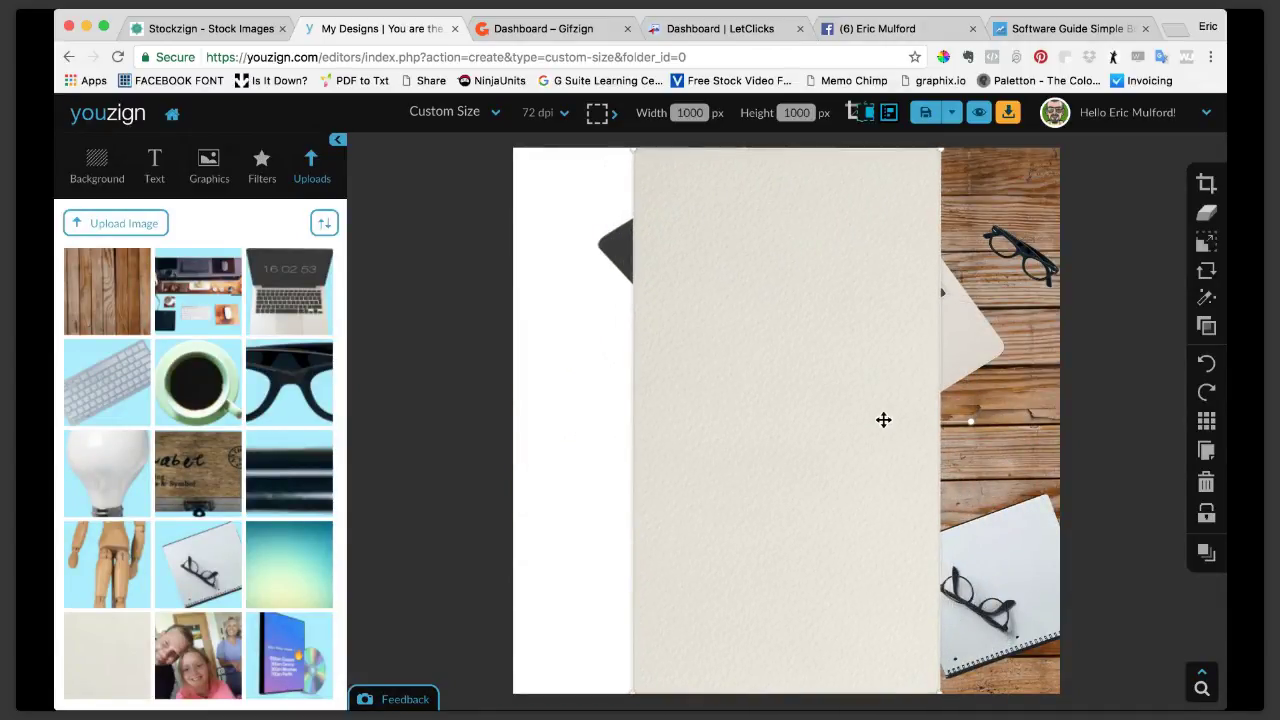
drag(795, 414, 640, 420)
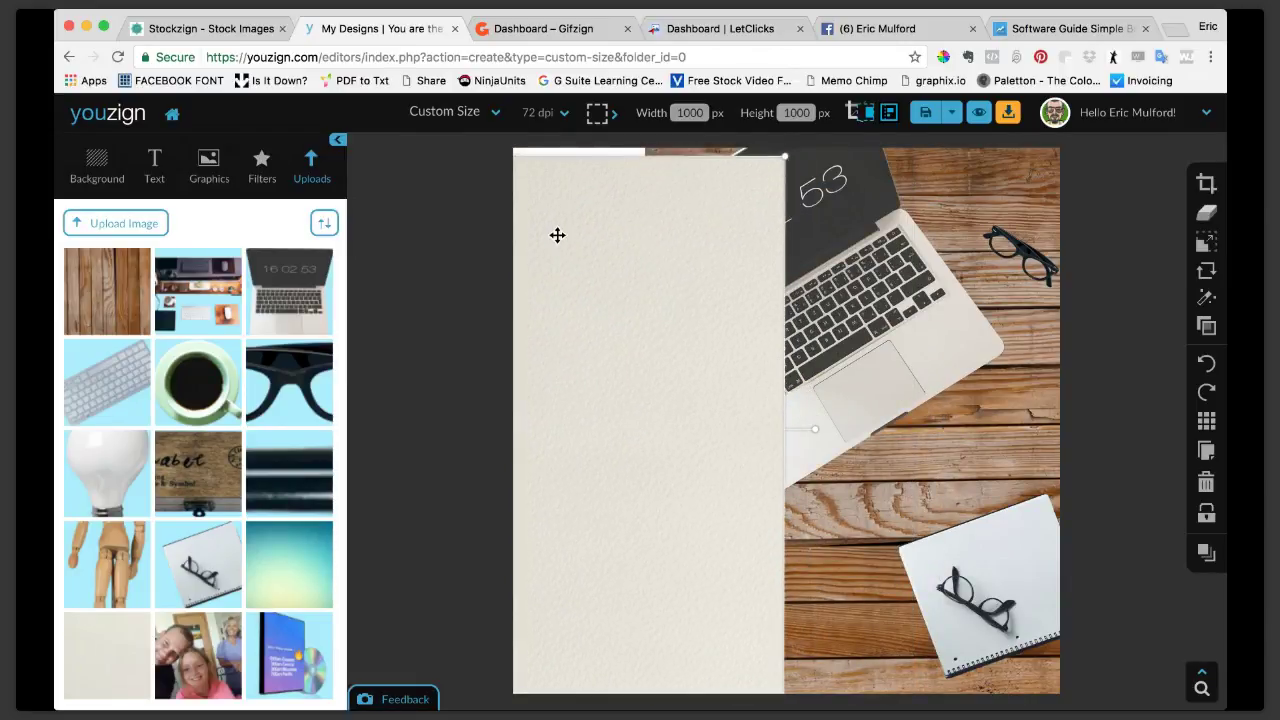
drag(785, 156, 804, 135)
click(1205, 553)
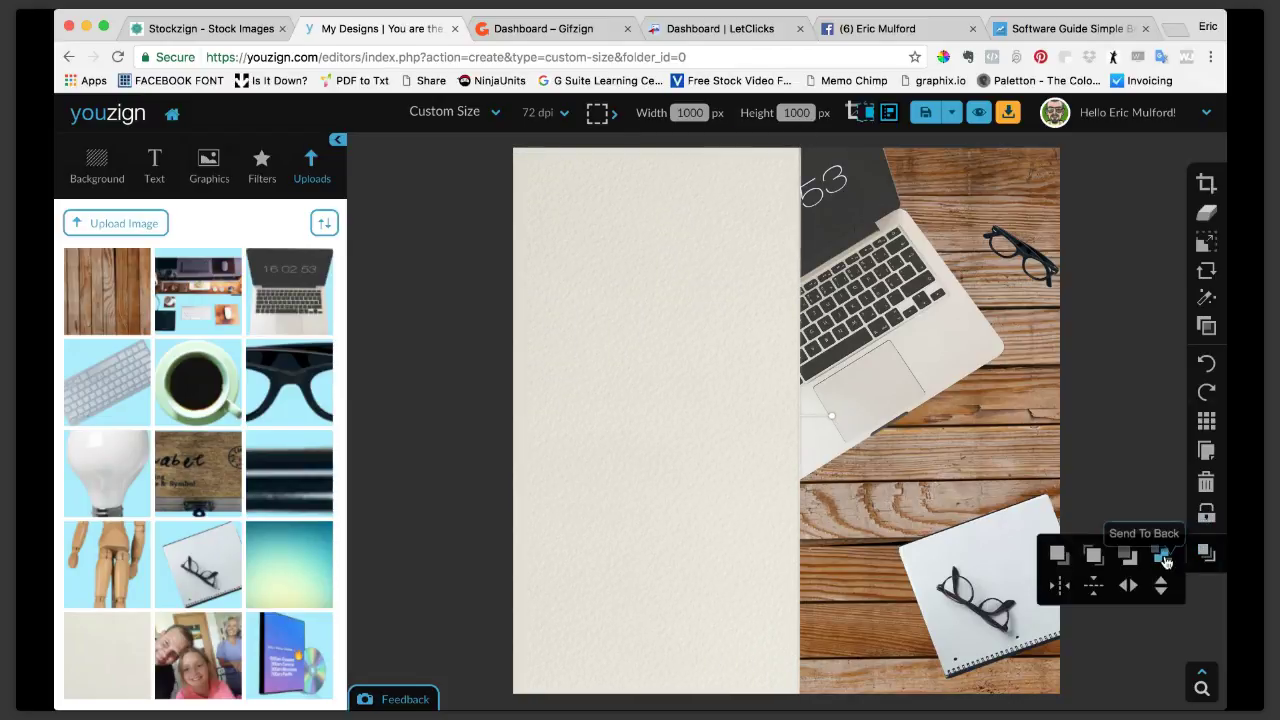
click(1163, 562)
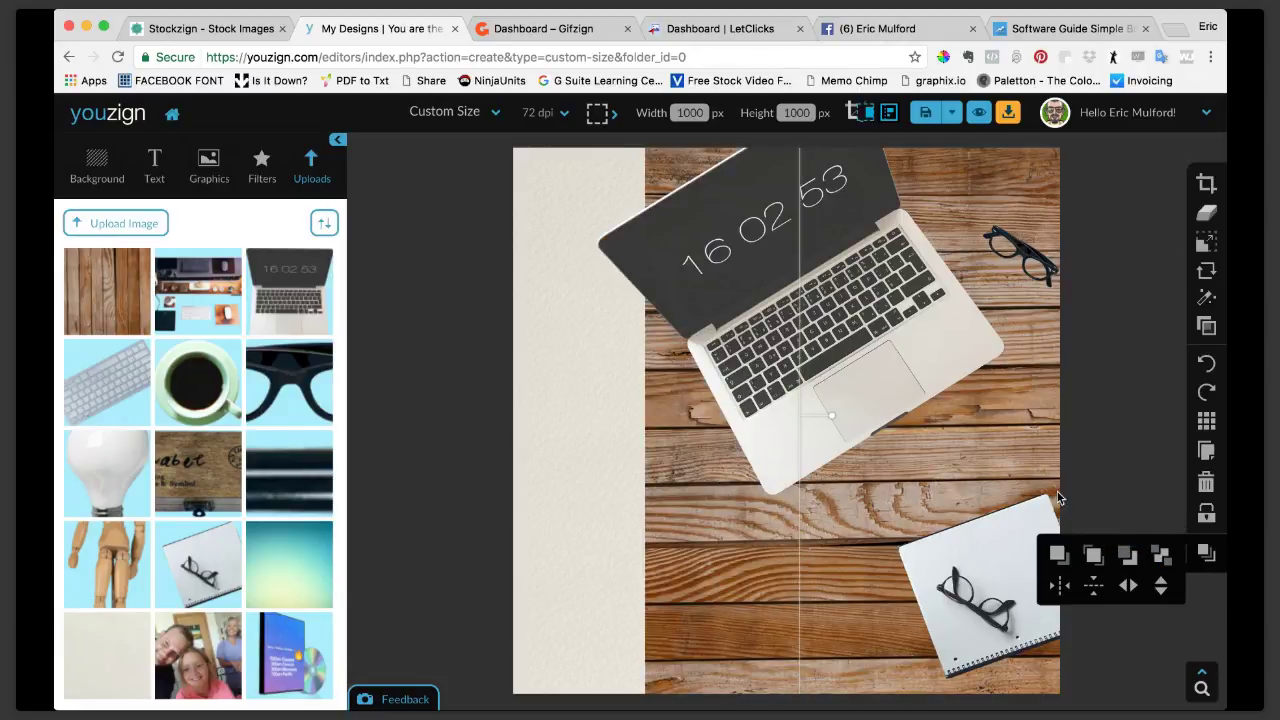
click(1030, 418)
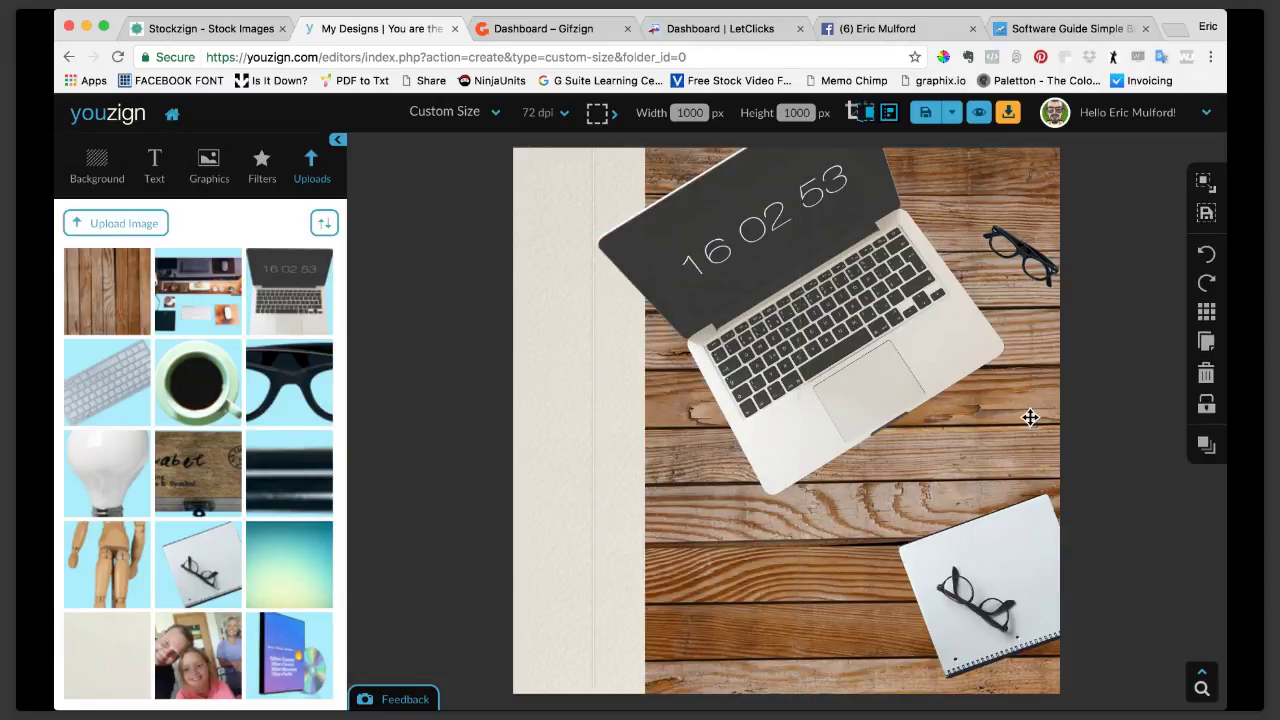
click(1112, 320)
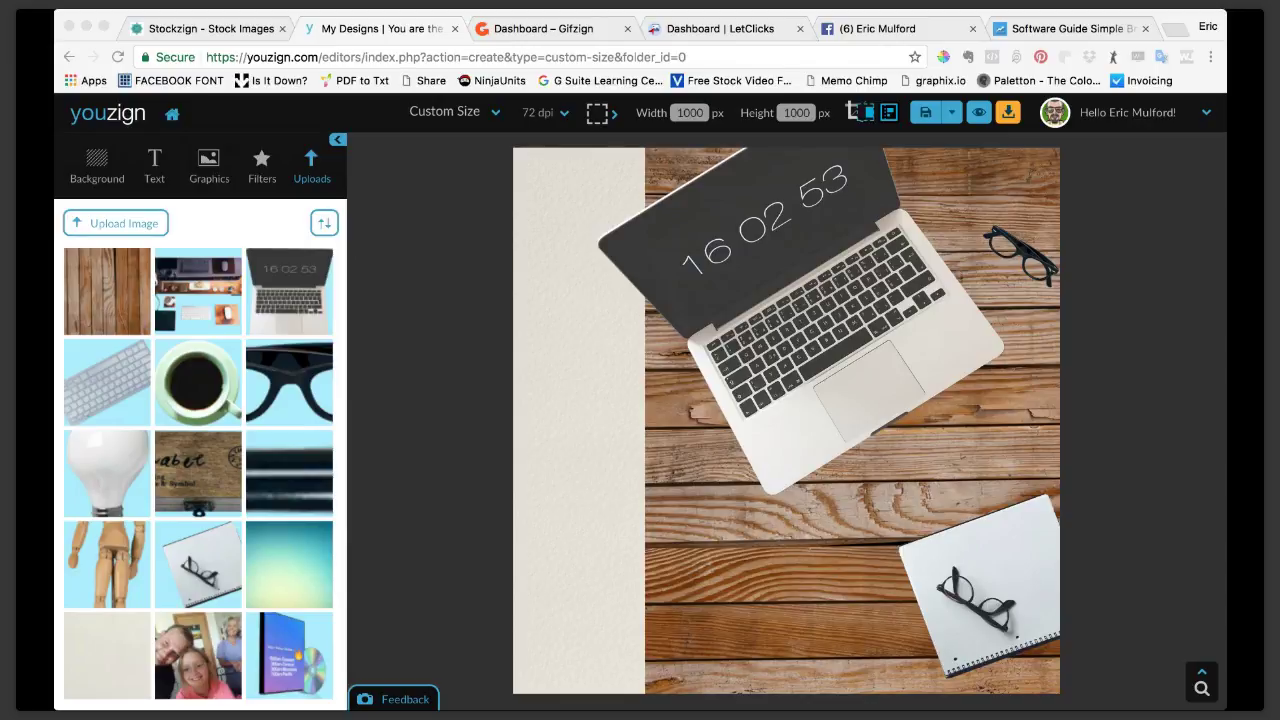
Step: Select the cream paper texture and send it to the back of the layer stack once more
click(107, 272)
click(620, 622)
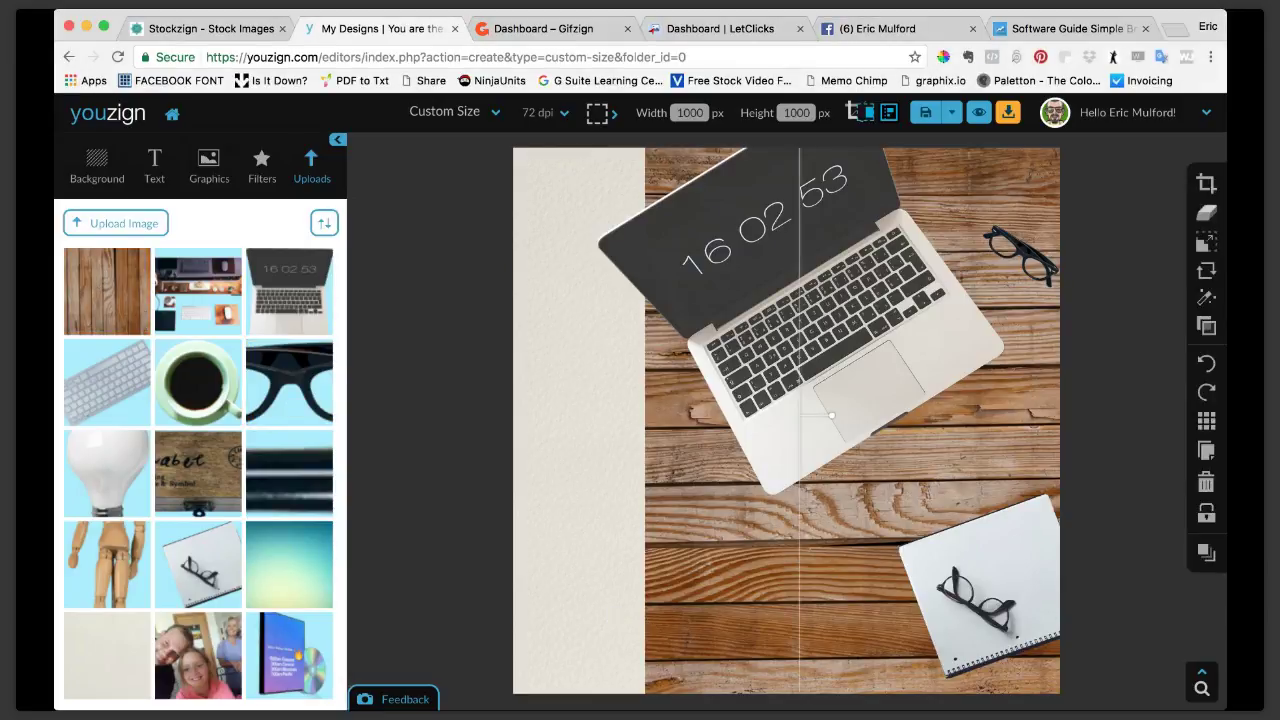
click(1206, 553)
click(1162, 556)
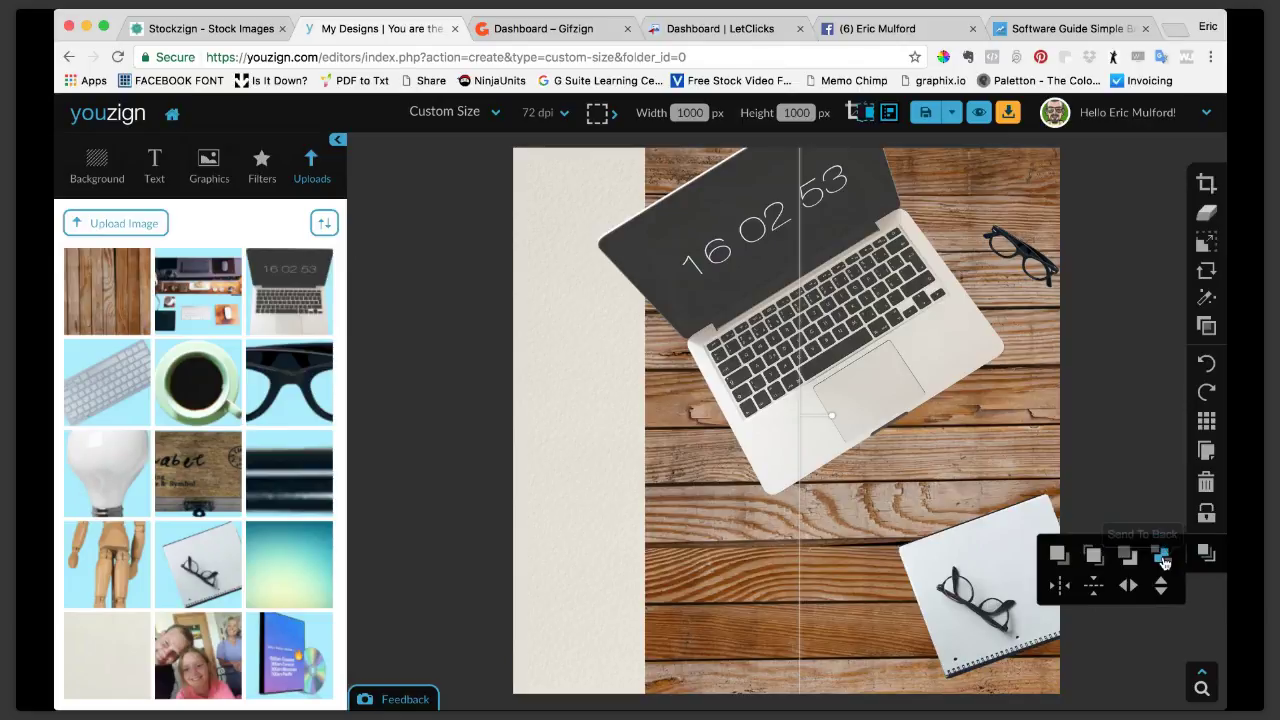
Step: Add another coffee cup image, shrink it and place it on the planks below the laptop
click(181, 368)
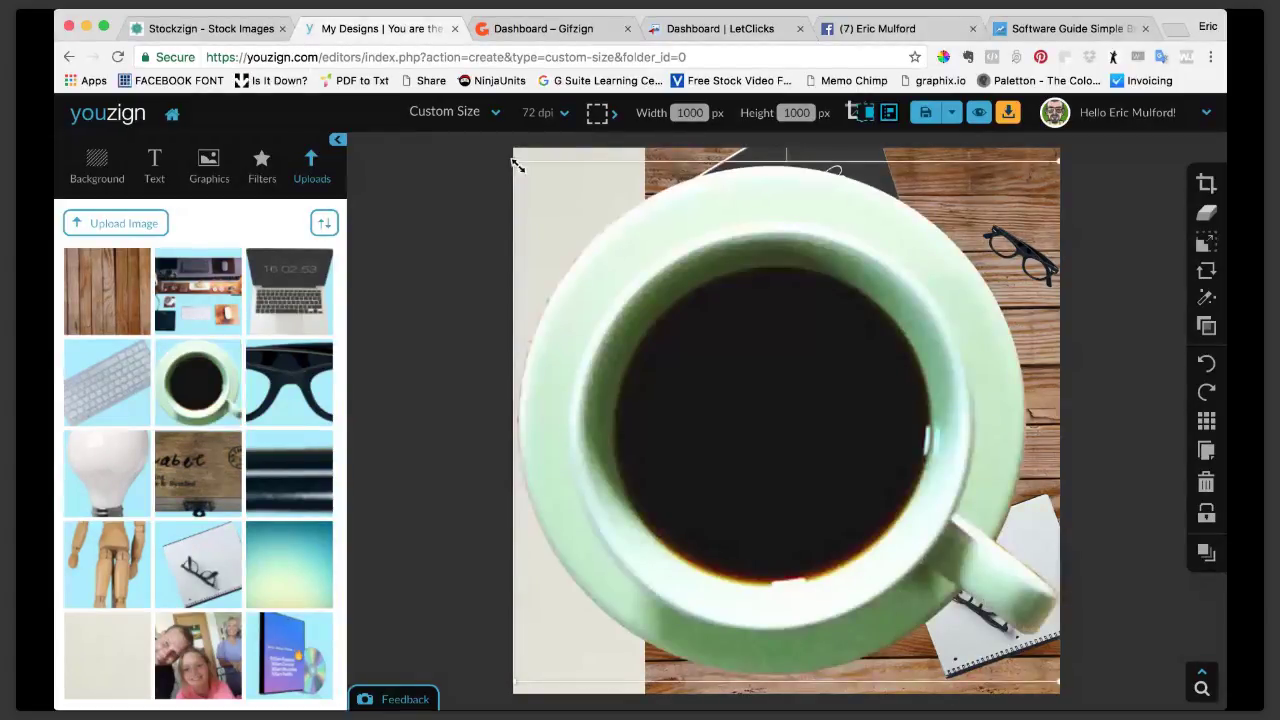
drag(517, 165, 975, 592)
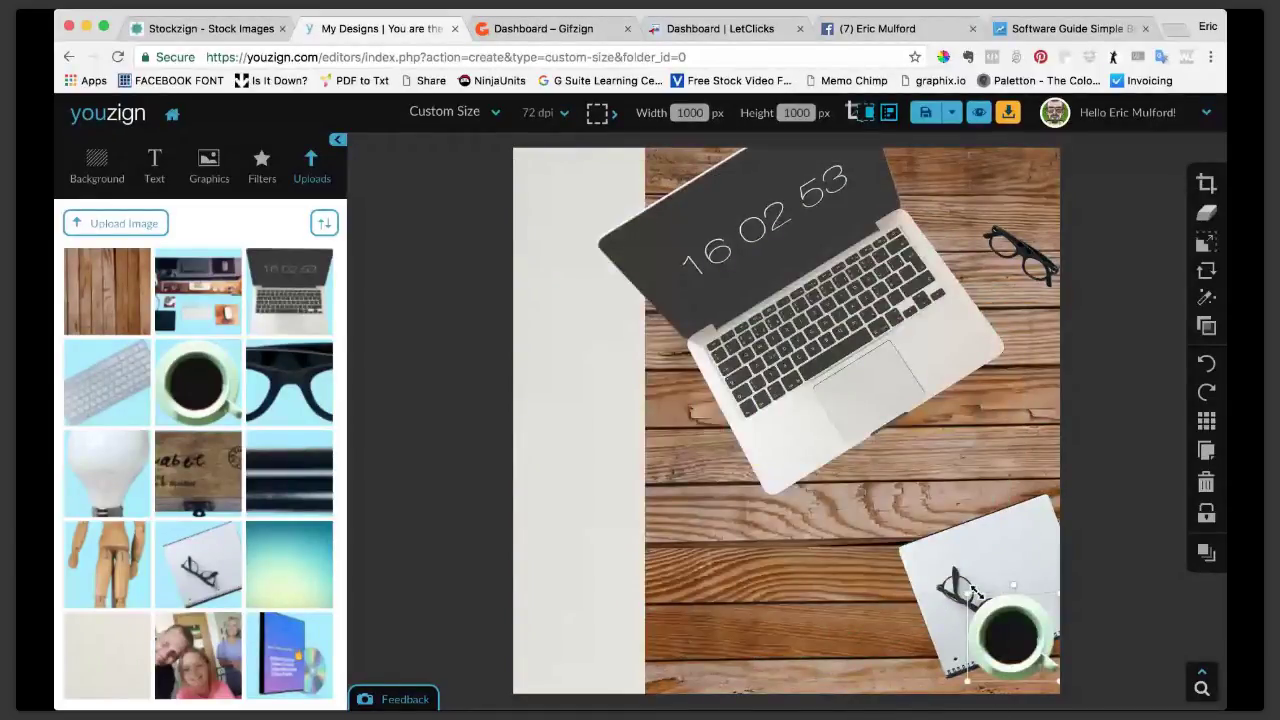
drag(975, 592, 691, 520)
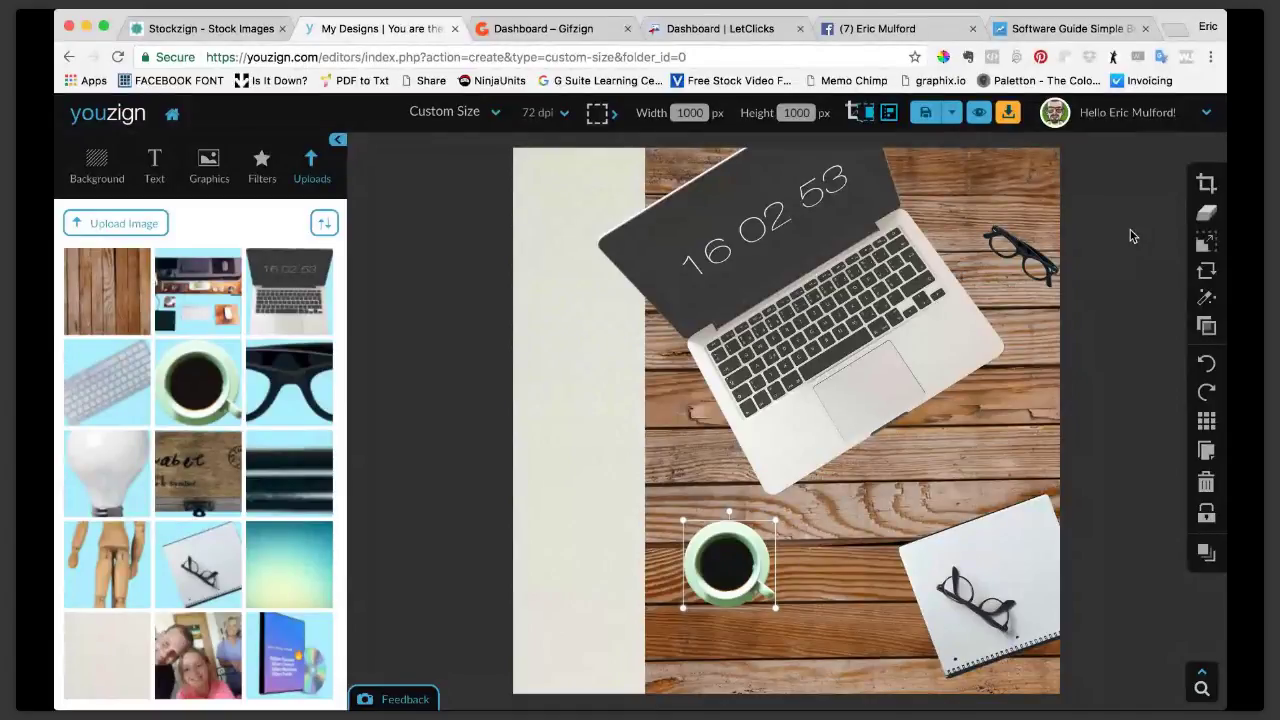
Step: Give the new coffee cup a shadow with opacity 45, distance 5 and an up-right angle
click(1206, 297)
click(1084, 417)
click(1131, 511)
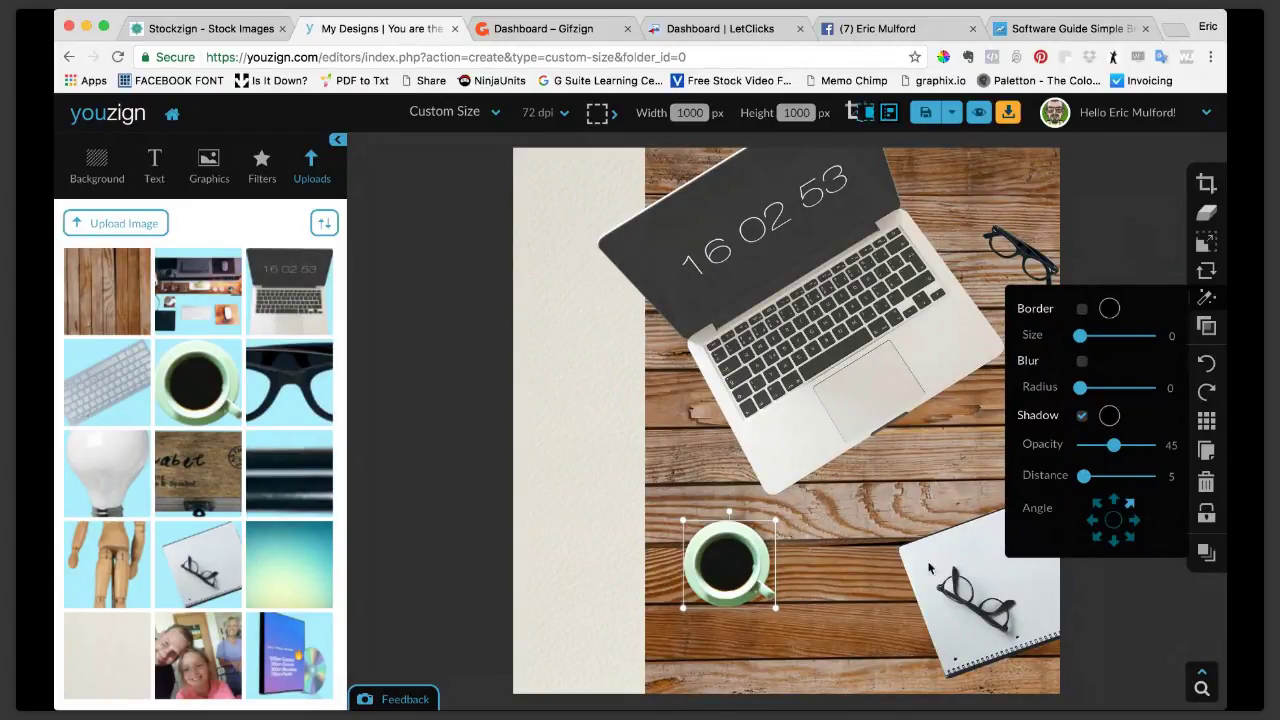
Step: Ungroup the desk scene and send the wood planks to the back
click(870, 540)
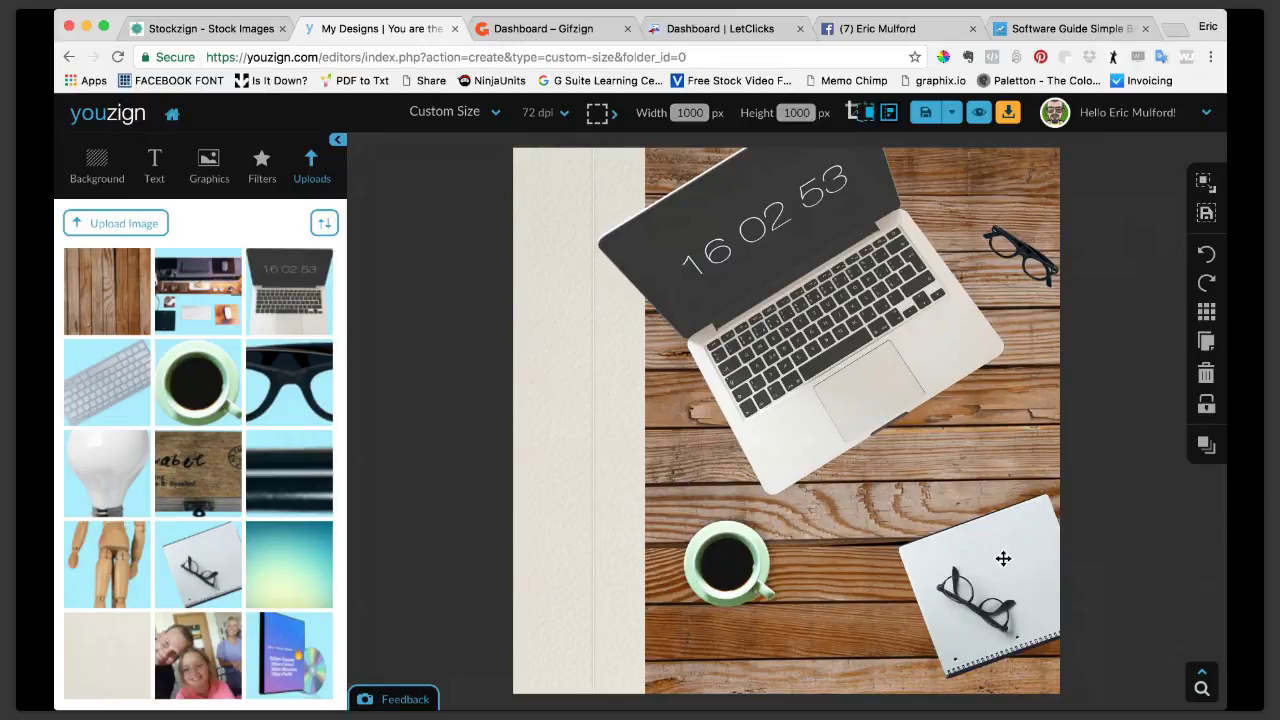
click(1203, 183)
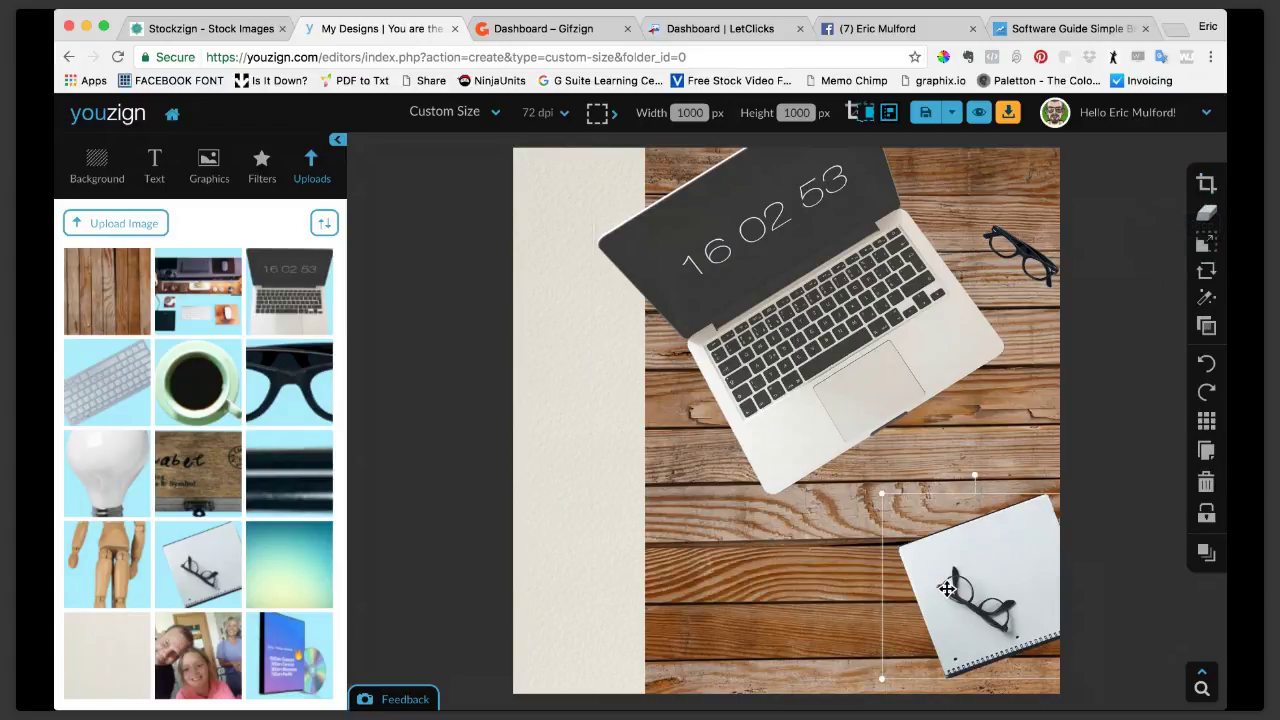
click(803, 569)
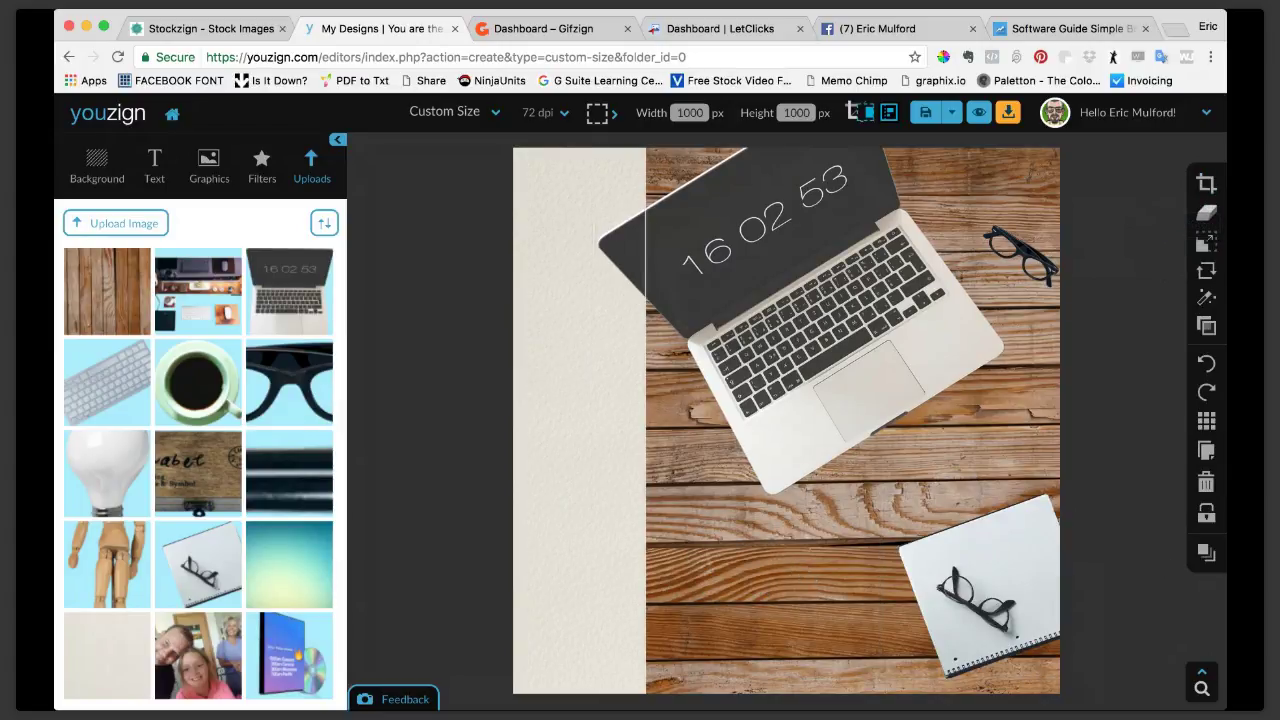
click(1214, 558)
click(1160, 556)
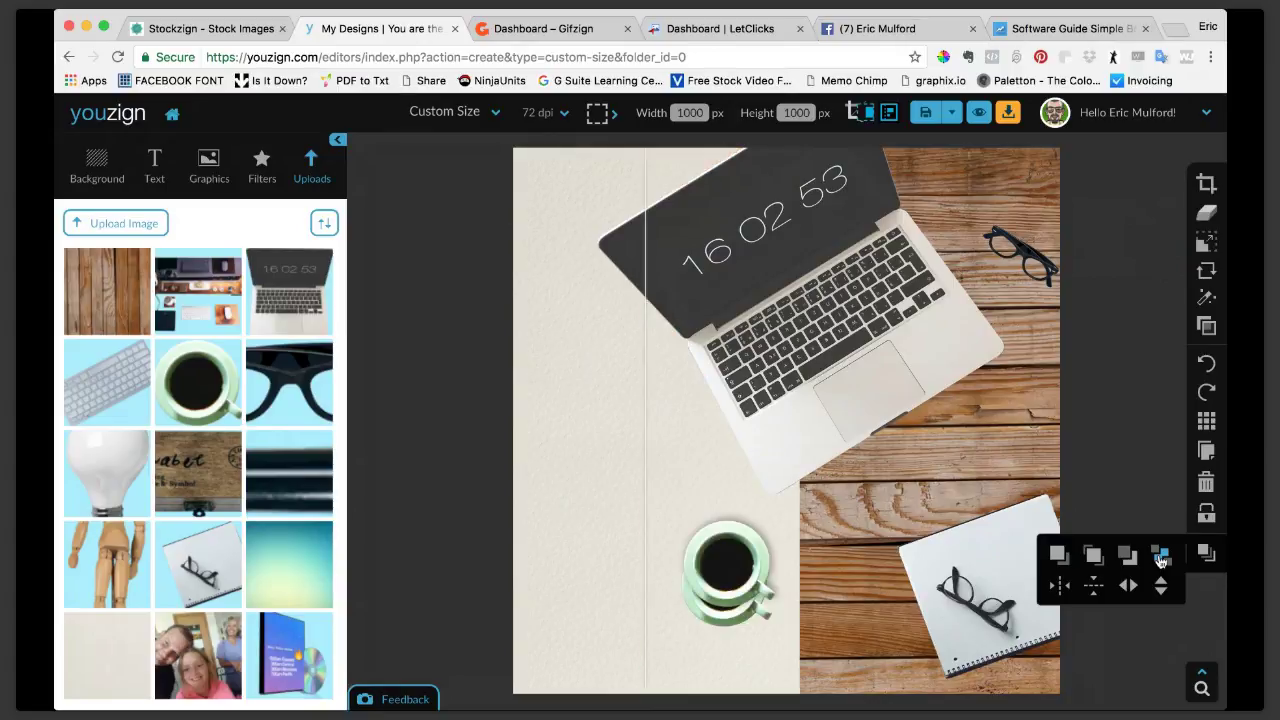
Step: Move the upper coffee cup onto the planks above the notepad and delete the duplicate cup left on the cream paper
click(762, 556)
drag(758, 546, 980, 461)
click(740, 591)
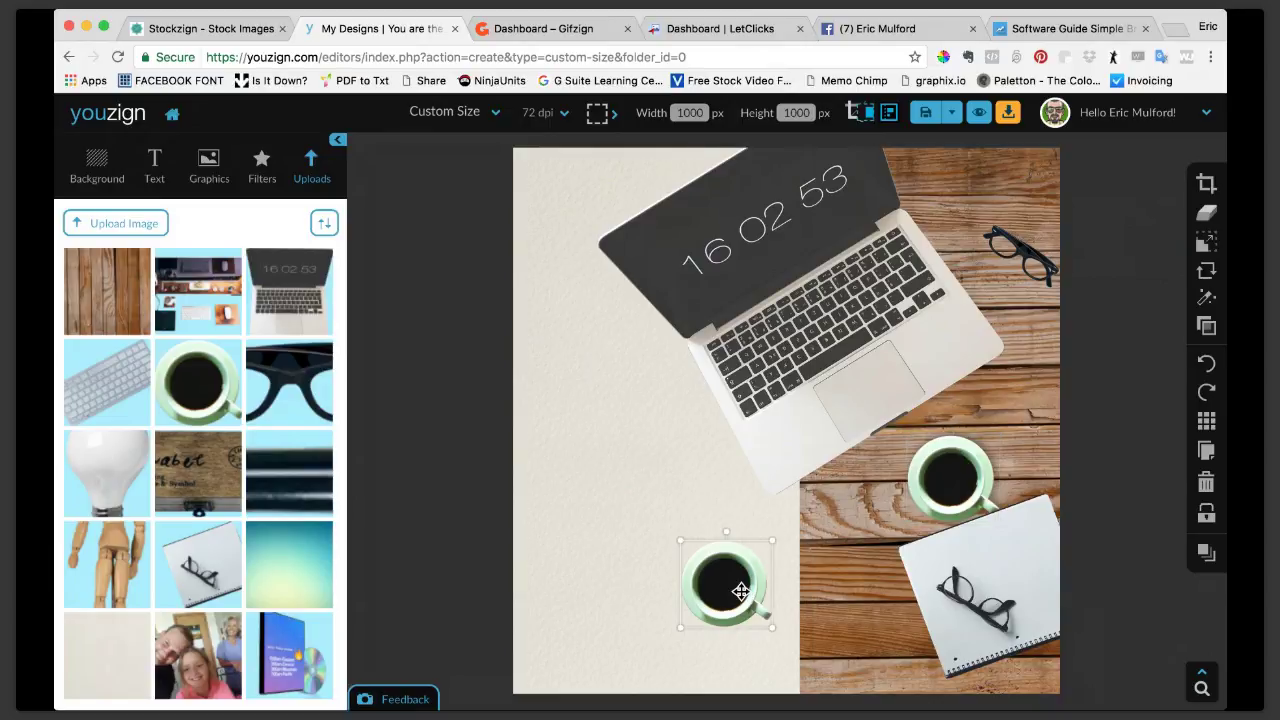
click(1206, 552)
click(1207, 483)
Step: Send the cream paper texture behind the wood planks and move the coffee cup to the planks below the laptop
click(849, 513)
mouse_move(849, 513)
mouse_down()
mouse_move(752, 517)
mouse_move(851, 520)
mouse_up()
click(611, 530)
click(1206, 552)
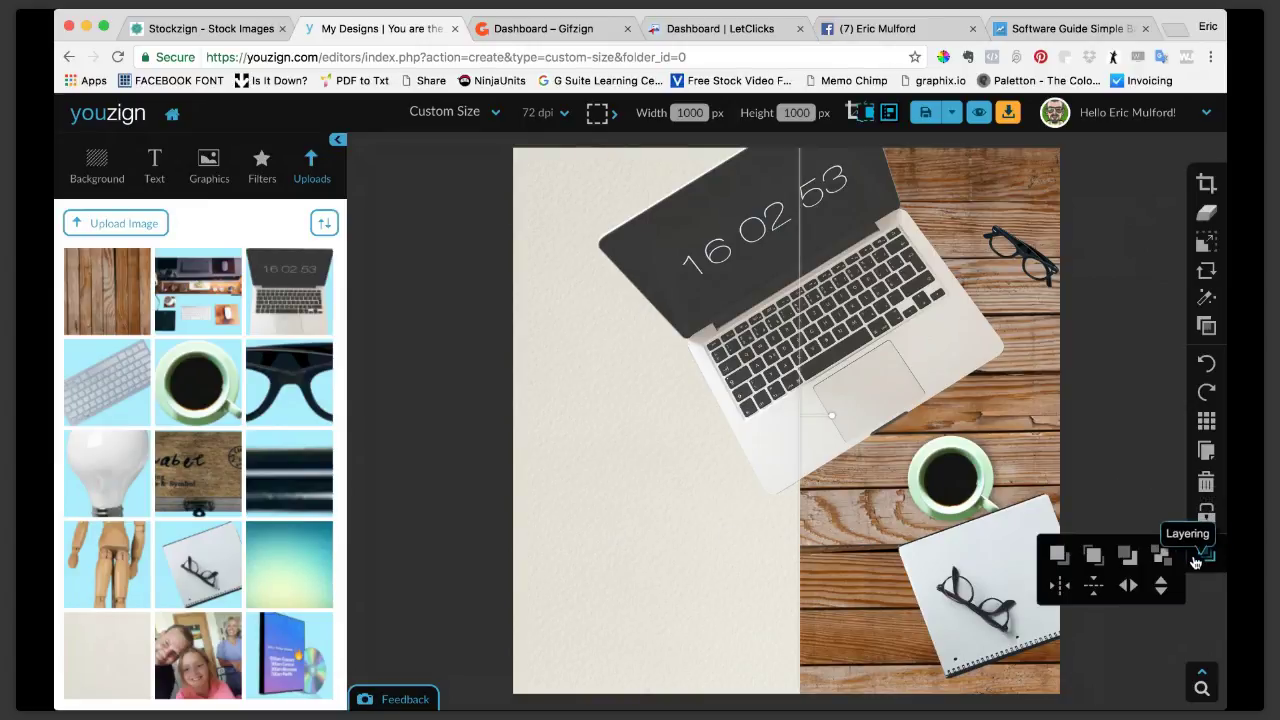
click(1163, 562)
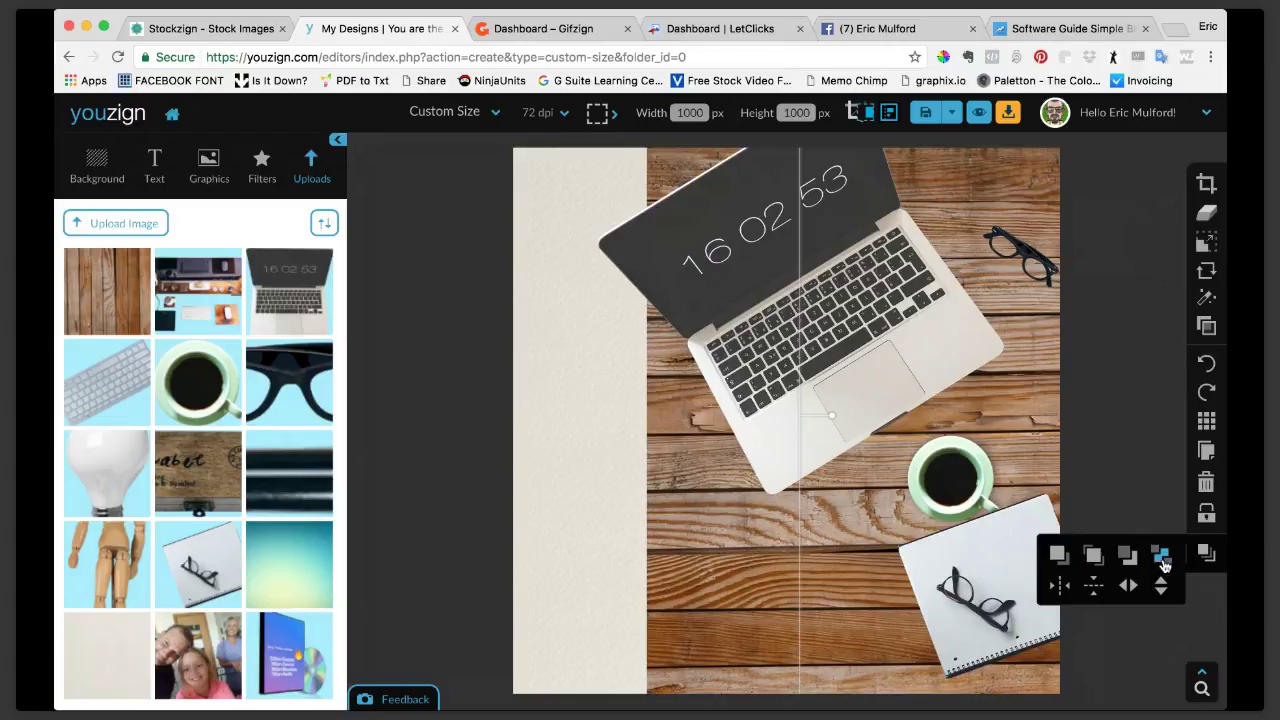
click(961, 469)
drag(961, 469, 751, 556)
Step: Turn on the default shadow for the notepad and for the black glasses beside the laptop
click(1030, 539)
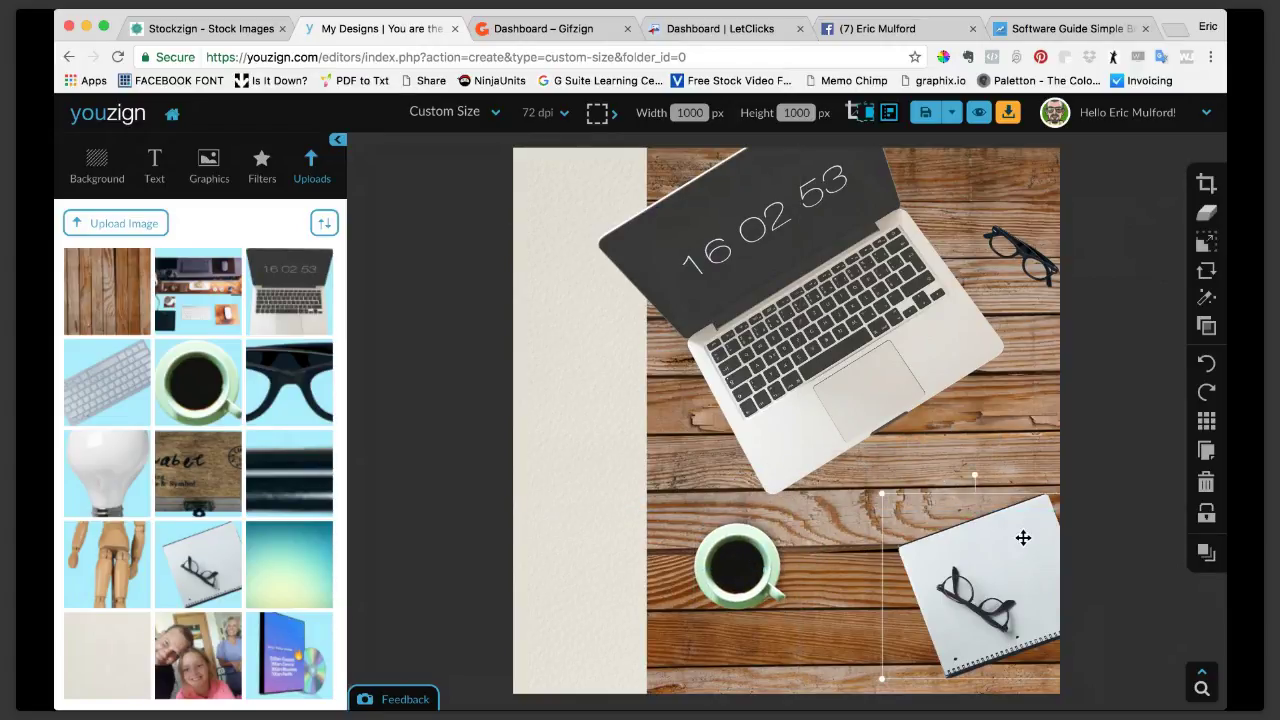
click(1208, 300)
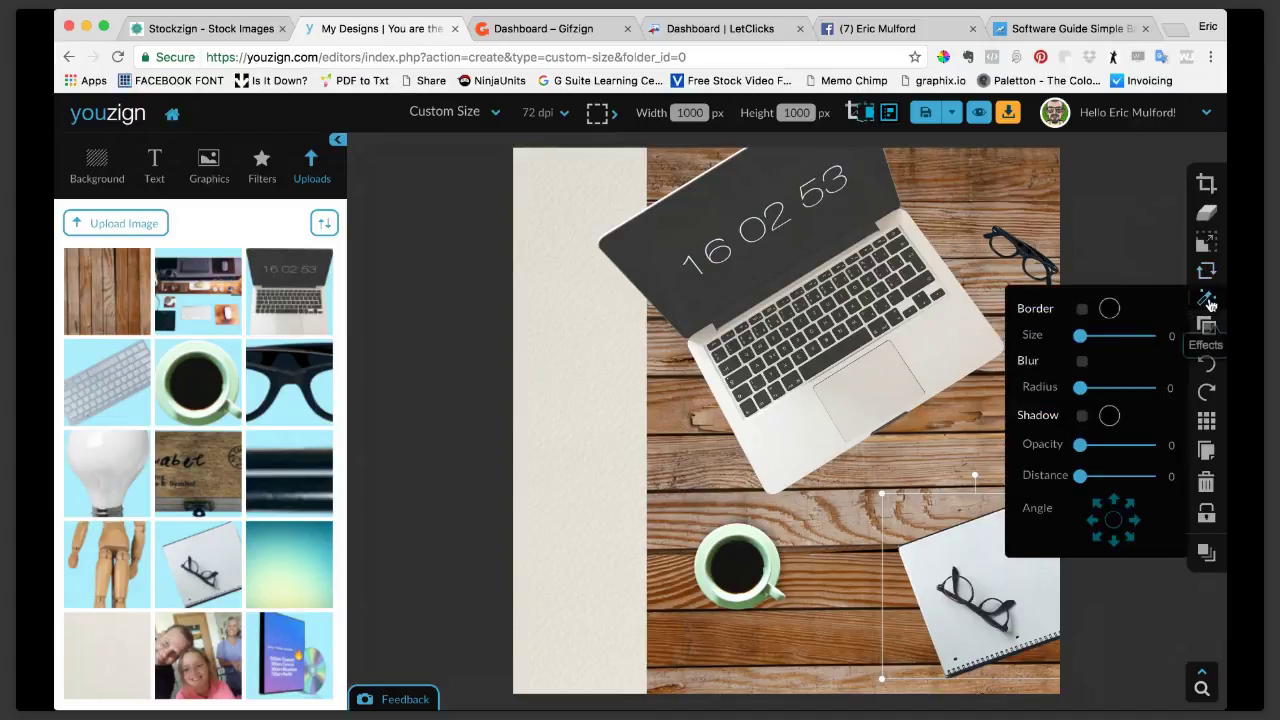
click(1082, 416)
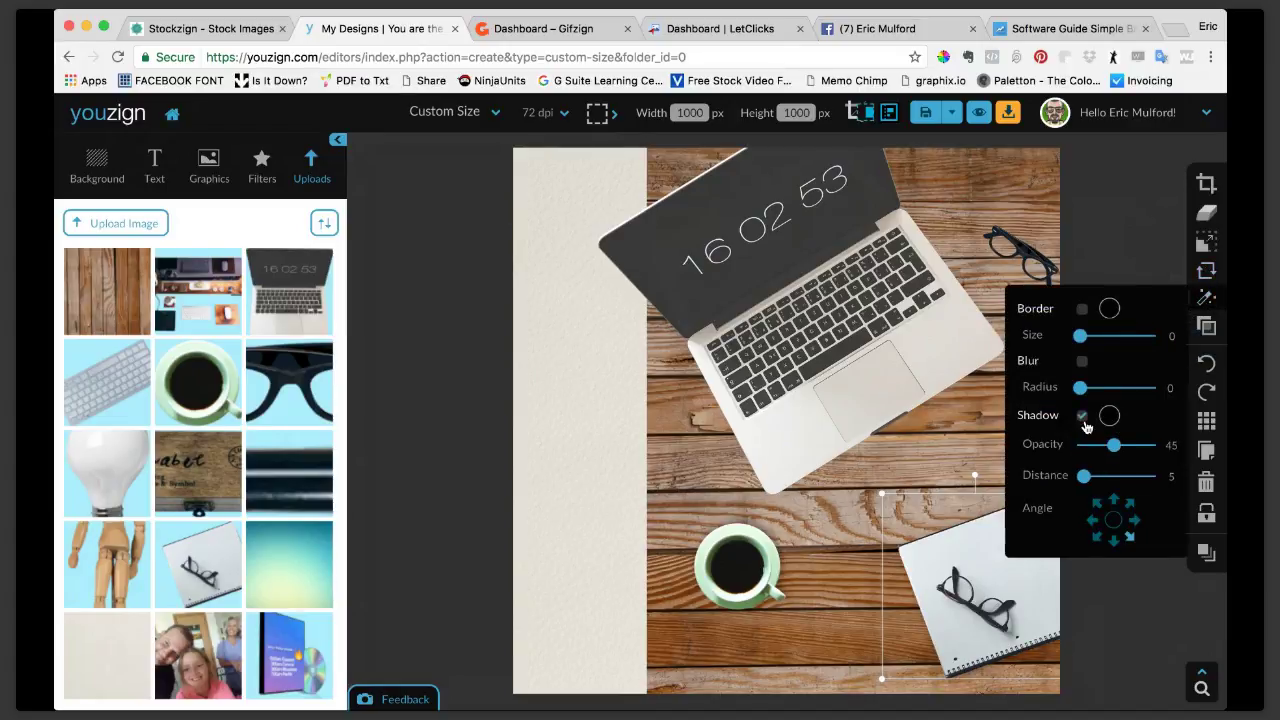
click(1038, 256)
click(1206, 302)
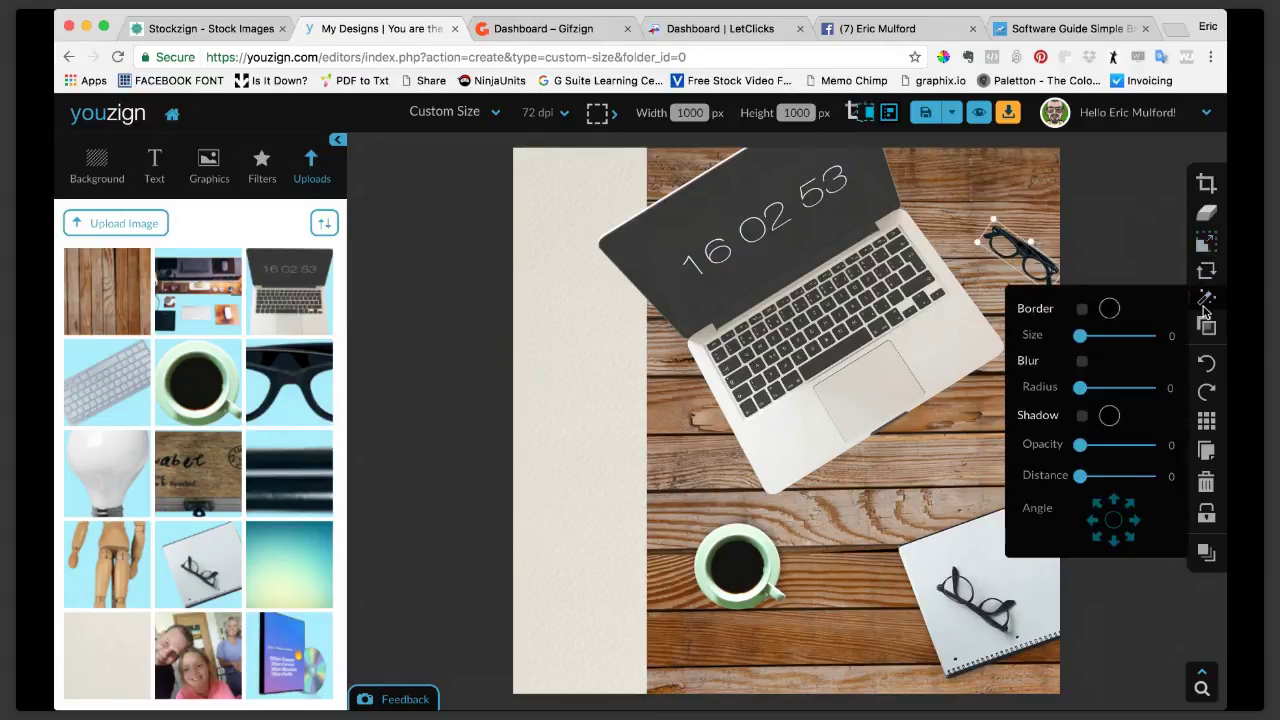
click(1082, 416)
click(1110, 250)
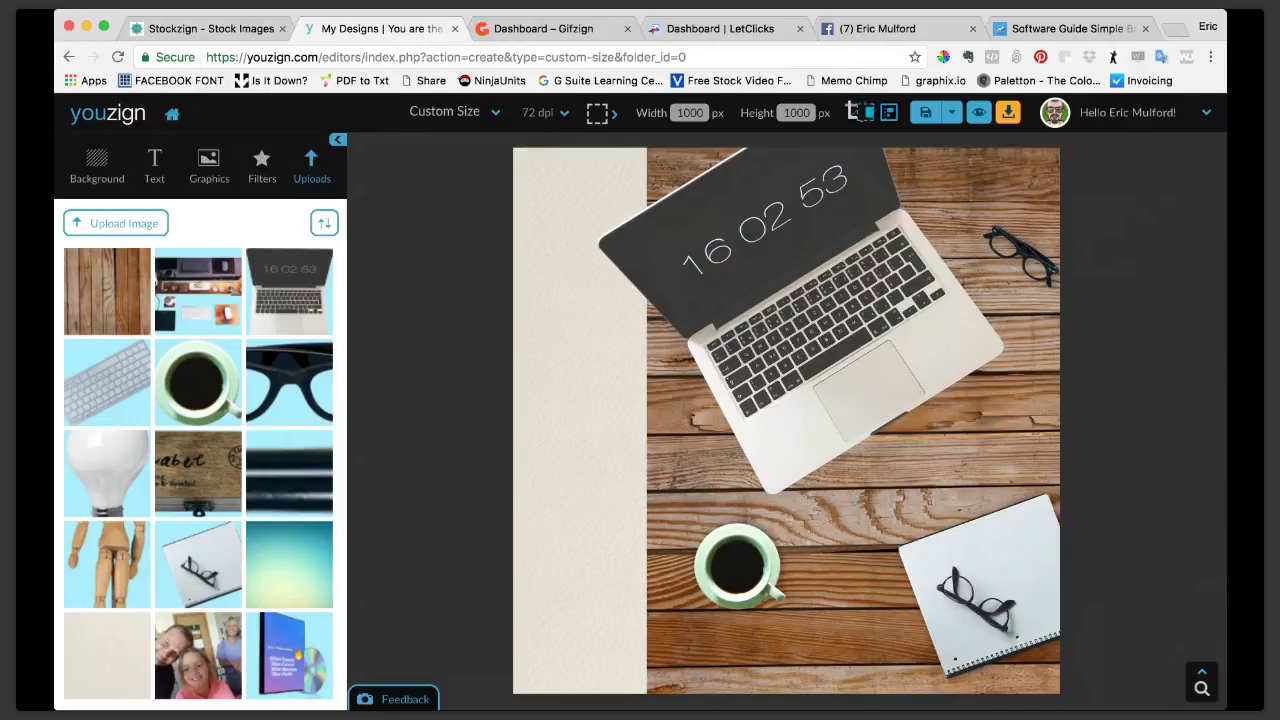
Step: Give the laptop a shadow with opacity 45 and increase the shadow's distance
click(914, 318)
click(1206, 298)
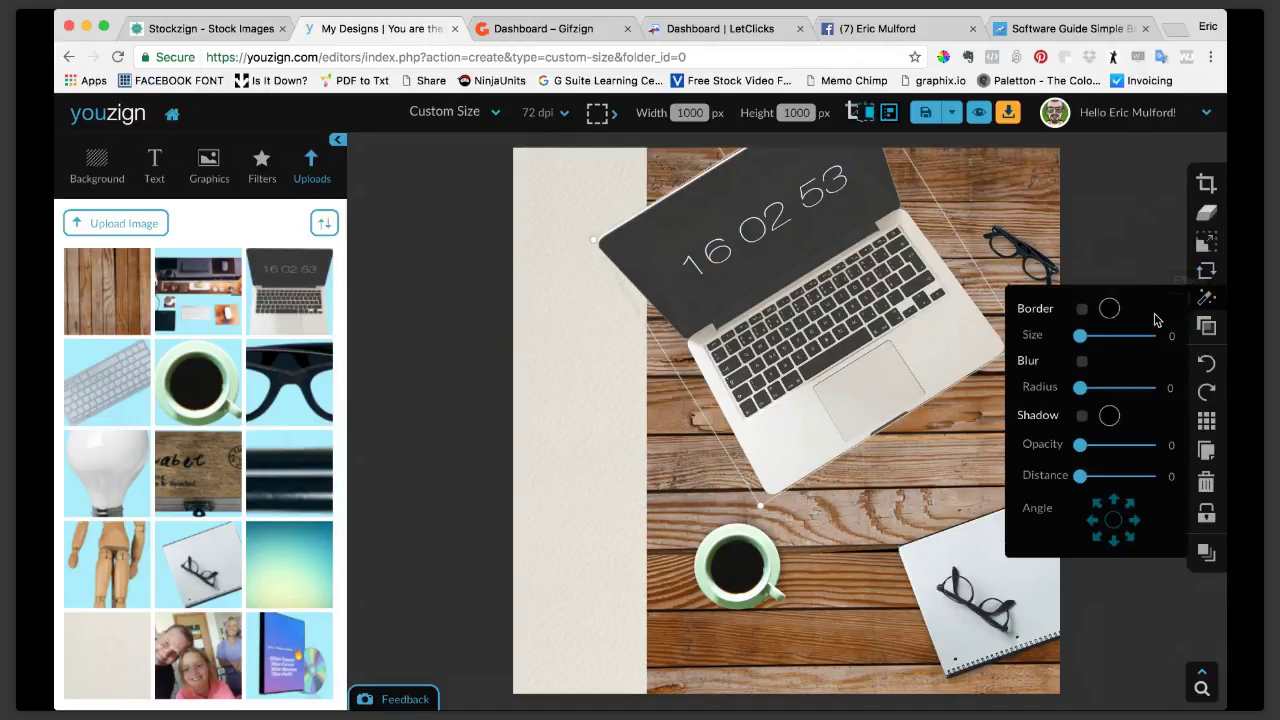
click(1082, 416)
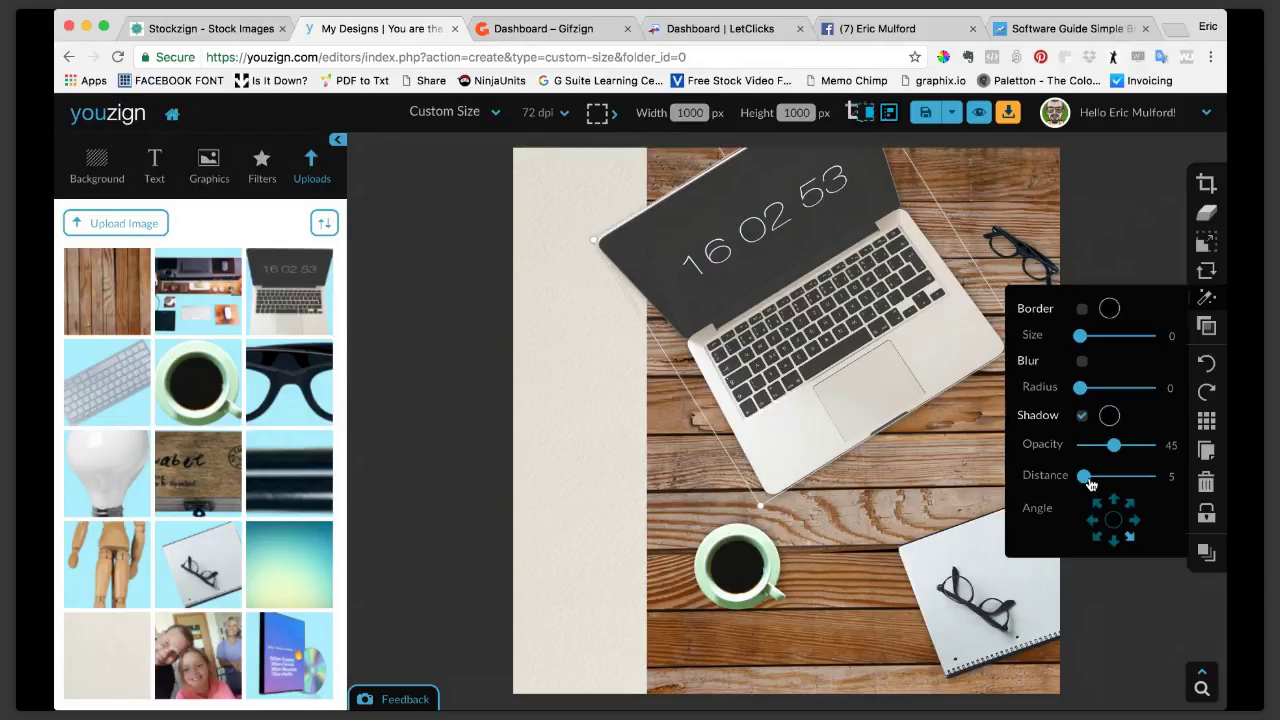
drag(1086, 479, 1112, 457)
Step: Increase the coffee cup's shadow distance to about 18 and deselect the cup
click(752, 570)
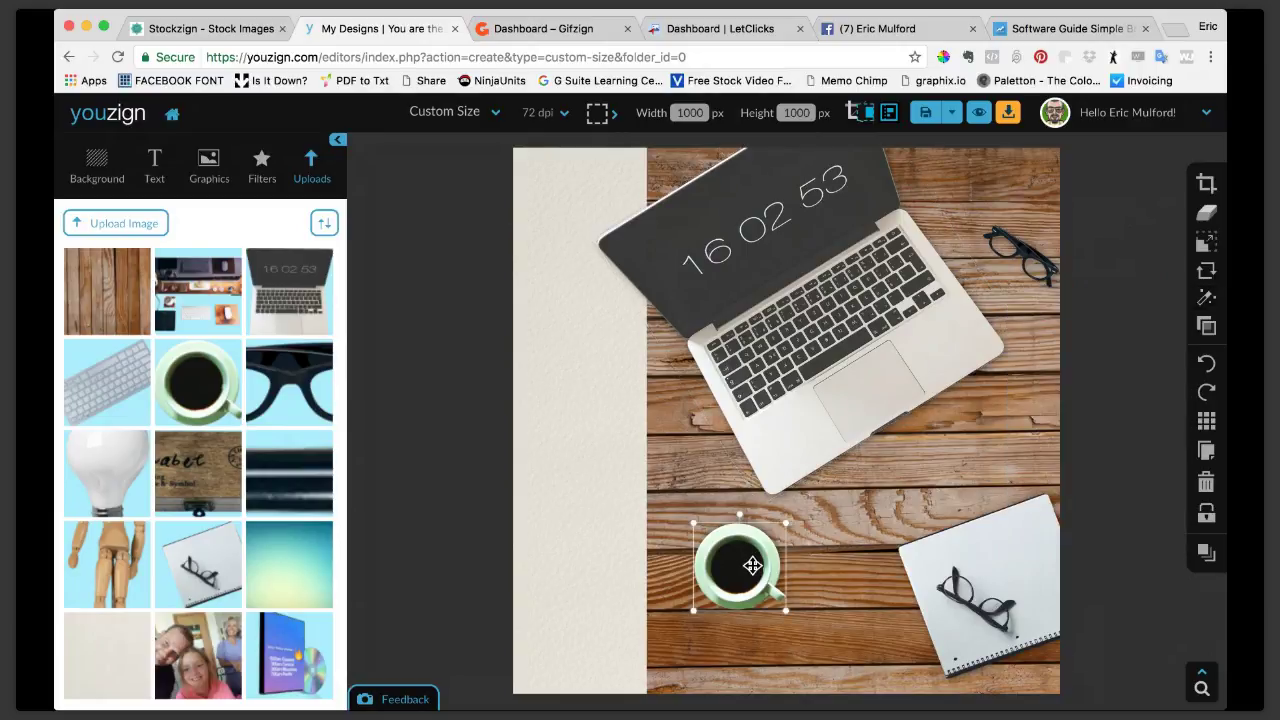
click(1204, 328)
drag(1084, 476, 1094, 480)
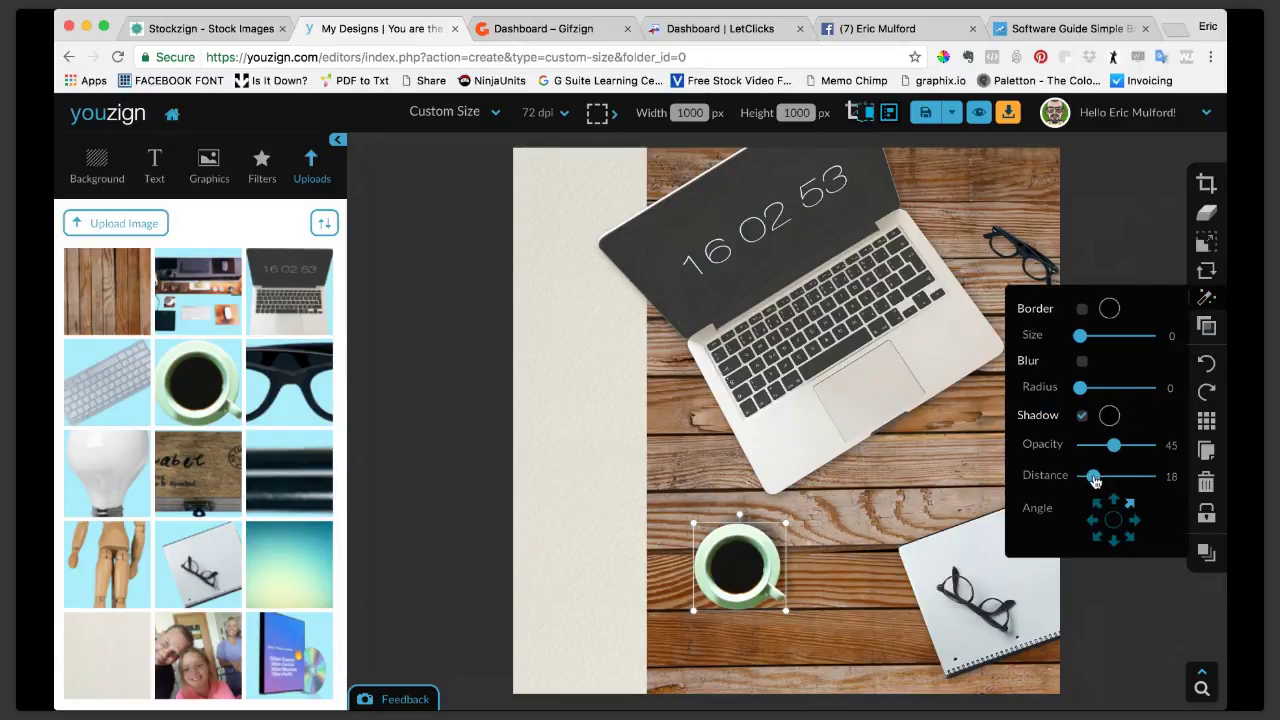
click(1135, 157)
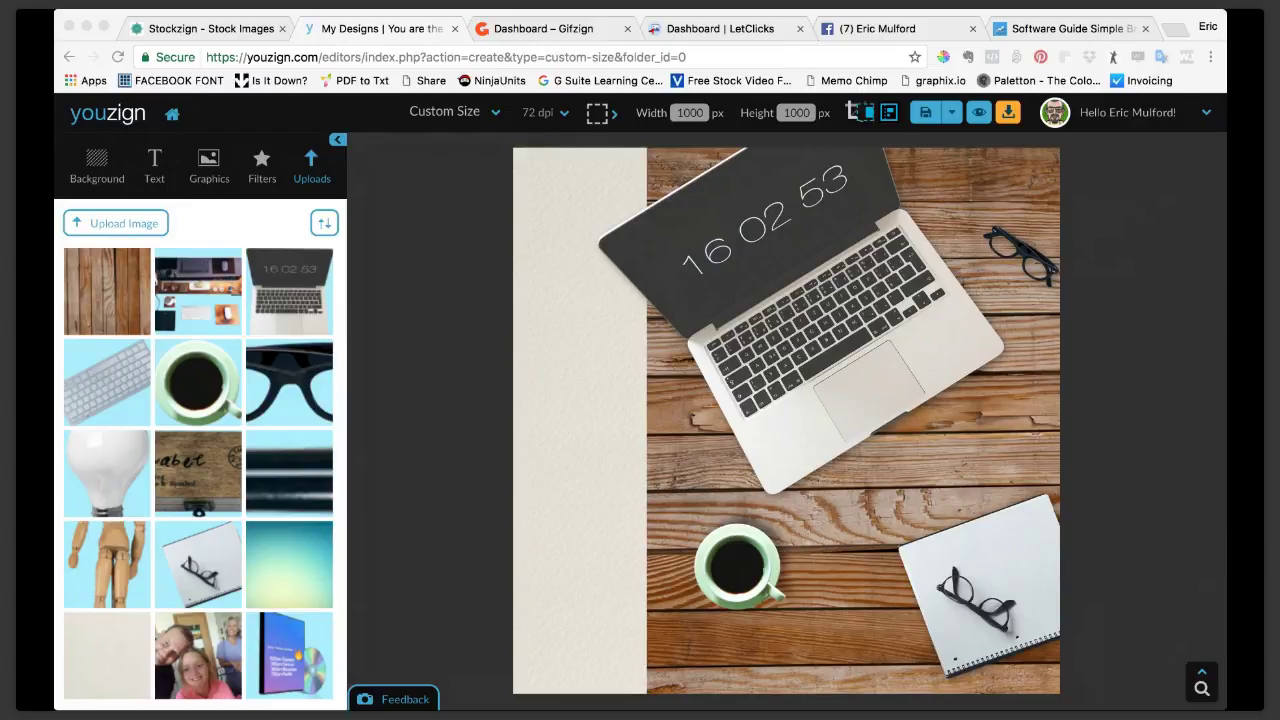
Step: Open the Dropbox website in a new browser tab
click(124, 287)
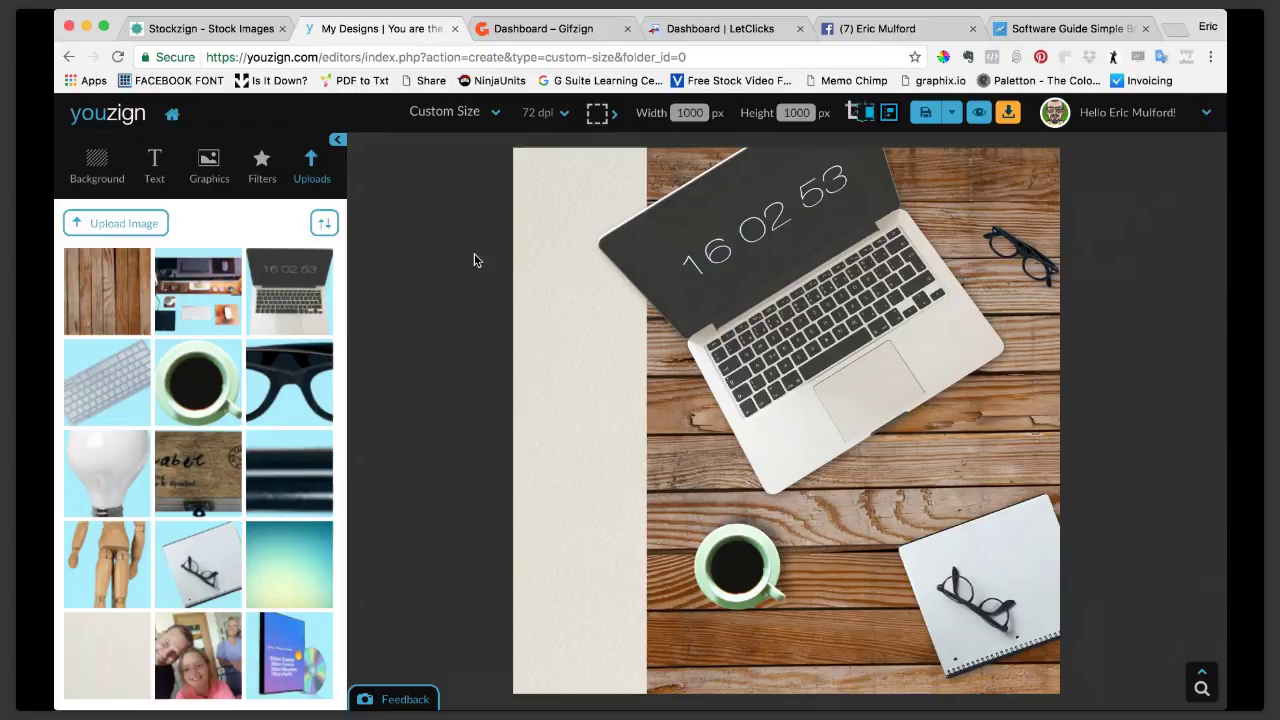
click(1171, 30)
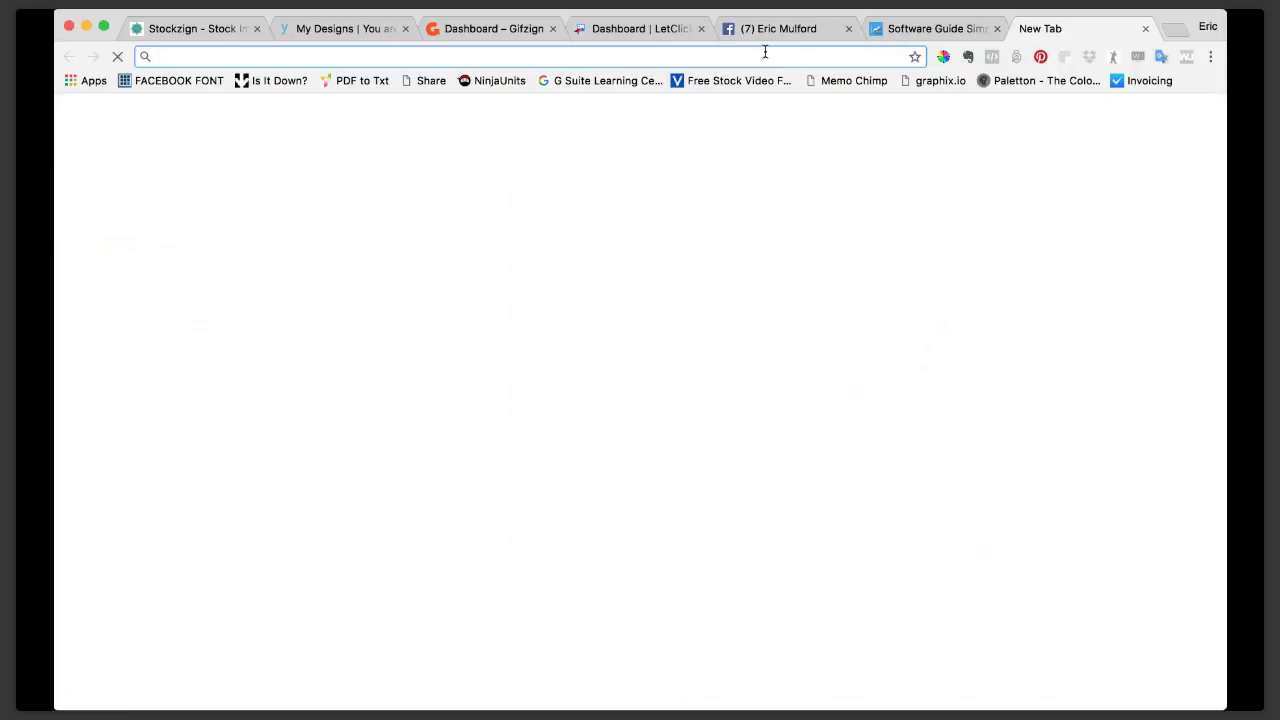
text(drob)
key(BackSpace)
text(pb)
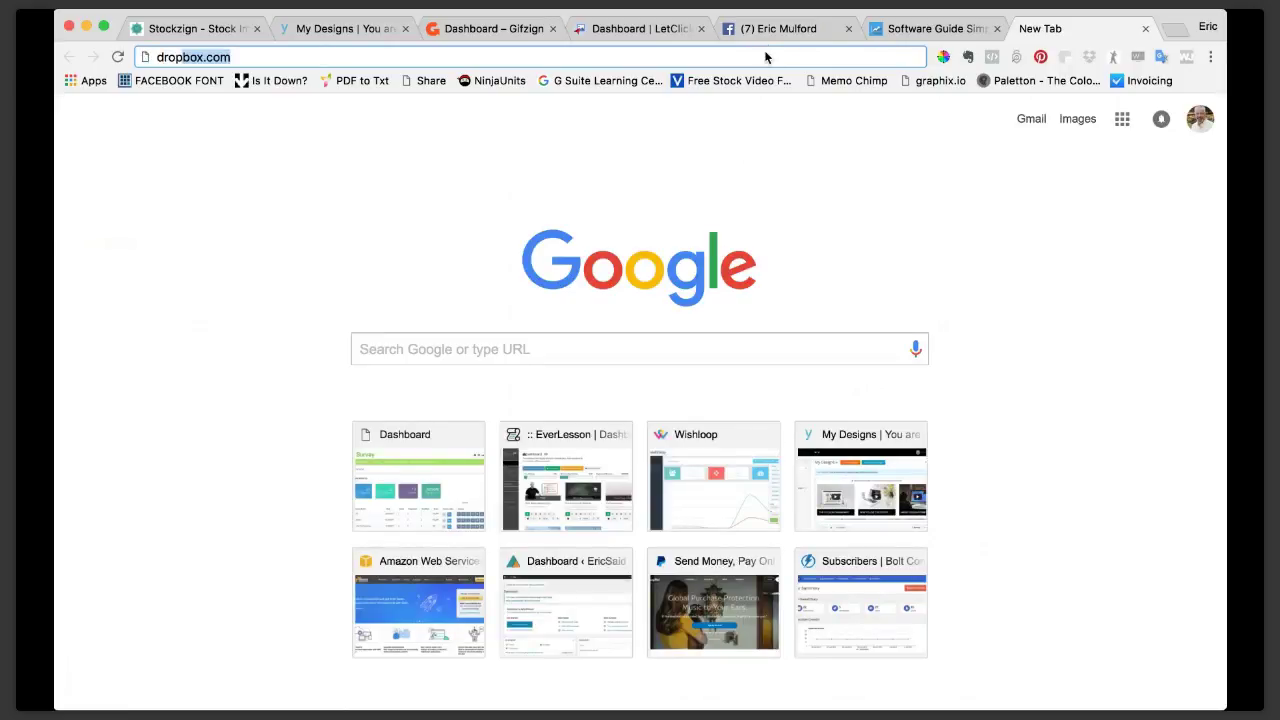
text(ox)
key(Return)
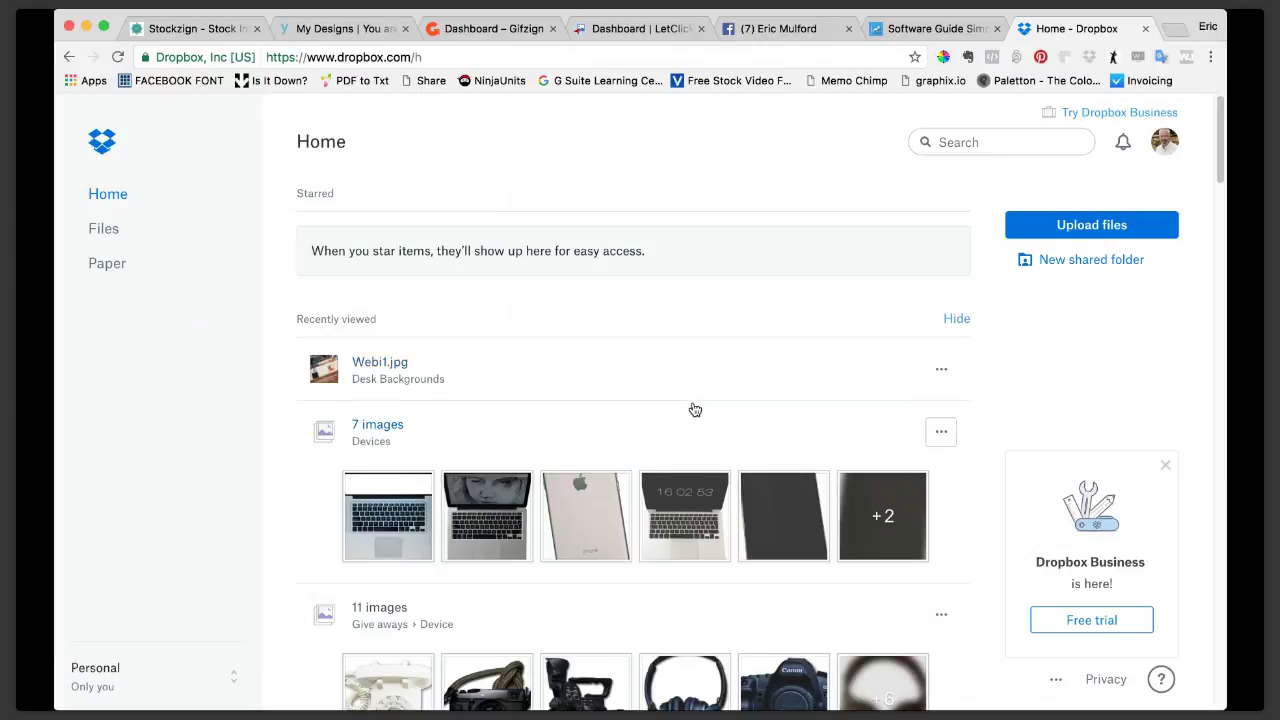
Step: Look through the recently viewed image groups in Dropbox and open the headphones image from the Give aways Device group in separate tabs
scroll(695, 409, down, 2)
scroll(695, 409, down, 3)
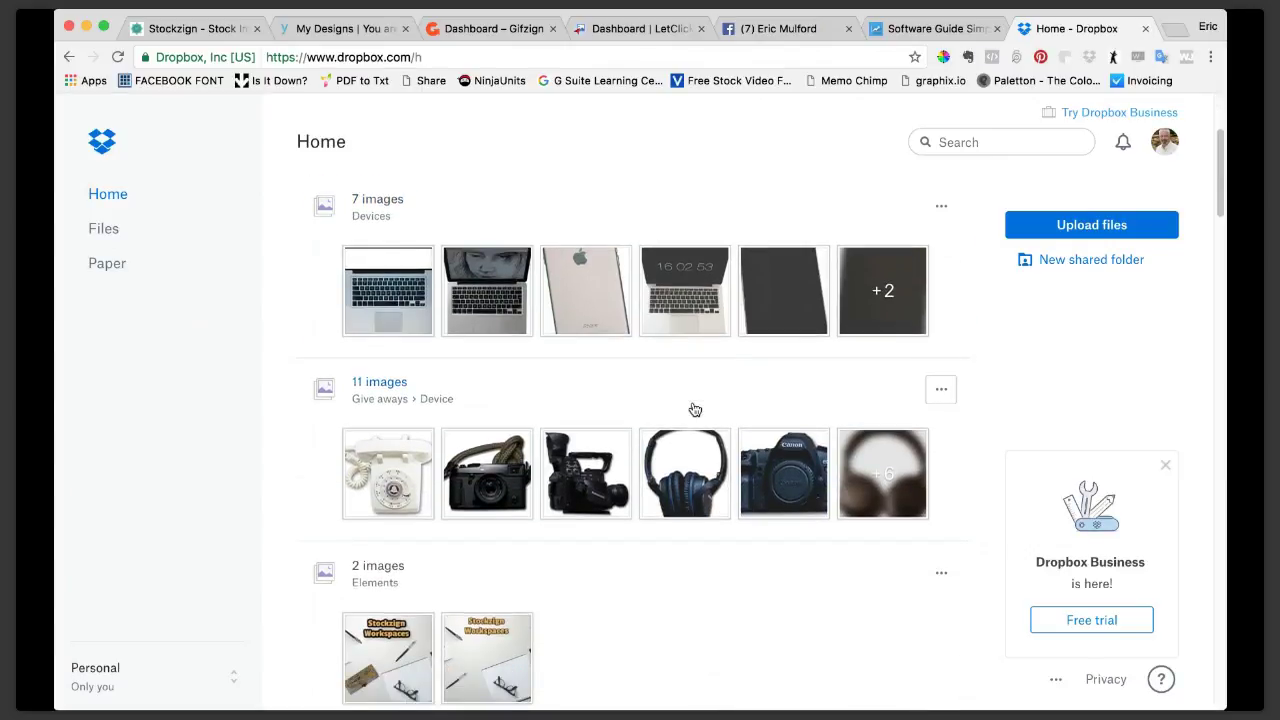
scroll(695, 409, down, 2)
super+click(695, 409)
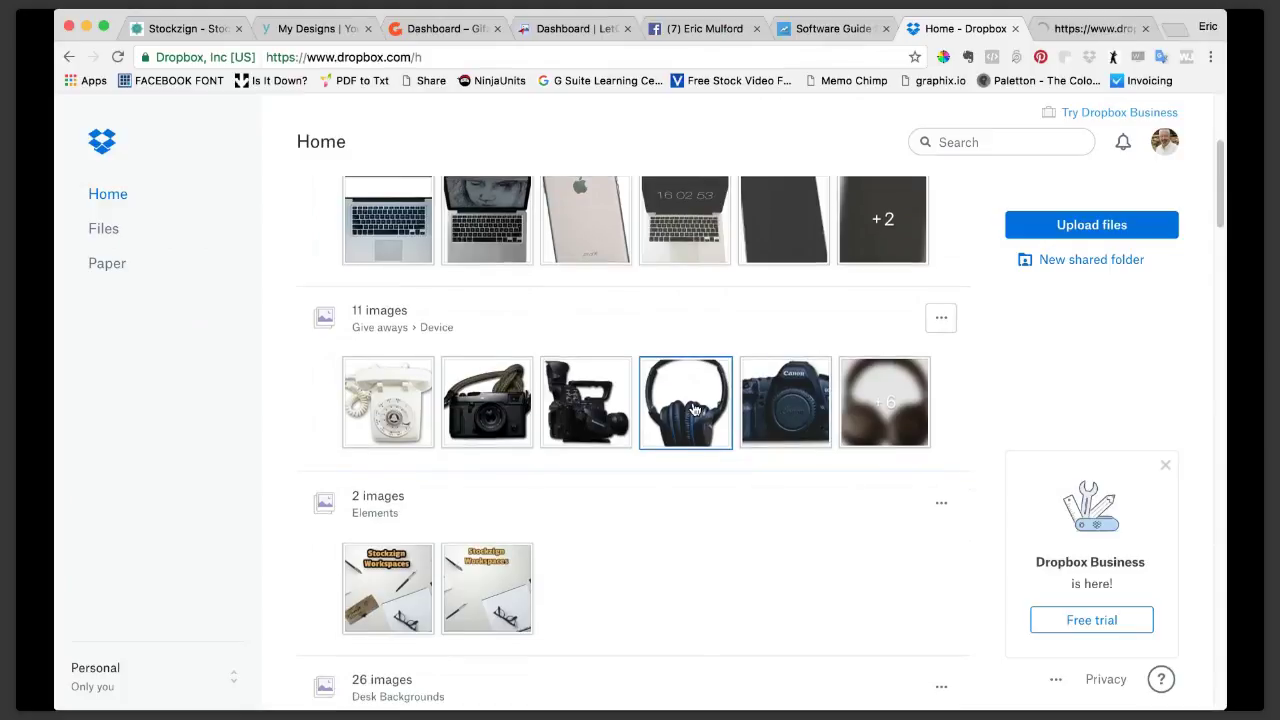
super+click(695, 409)
scroll(695, 409, down, 1)
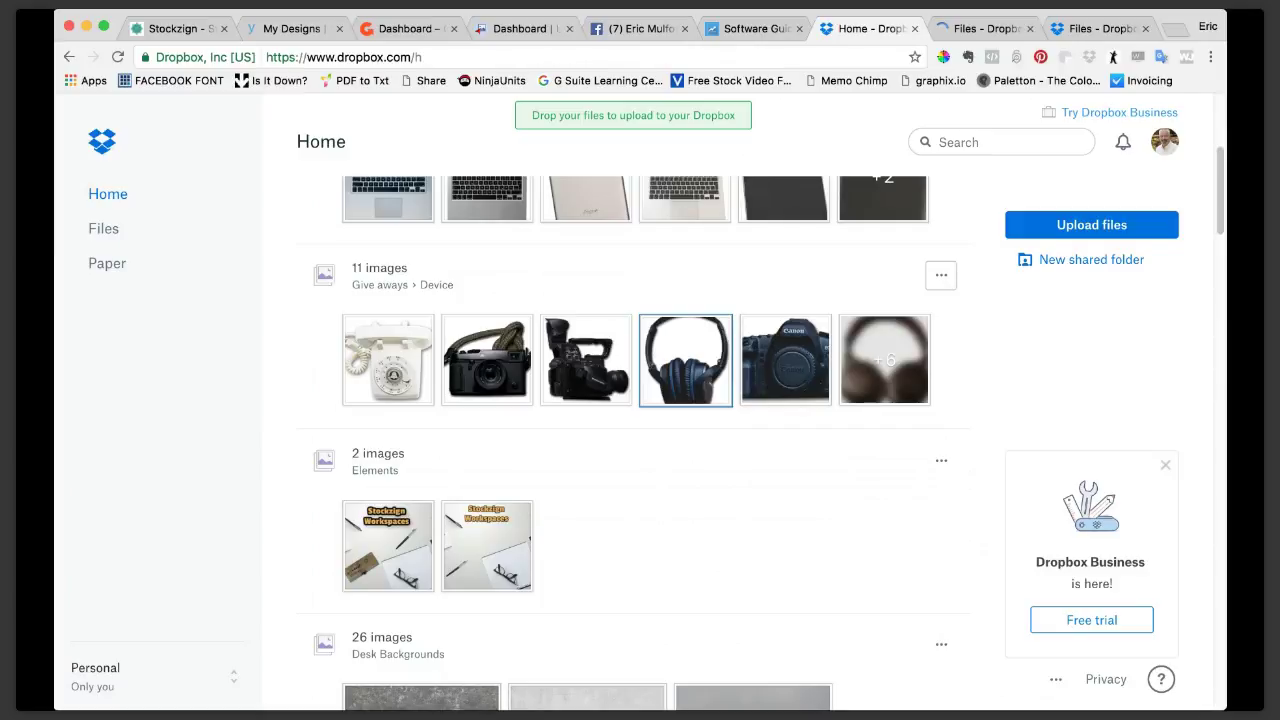
drag(690, 340, 690, 340)
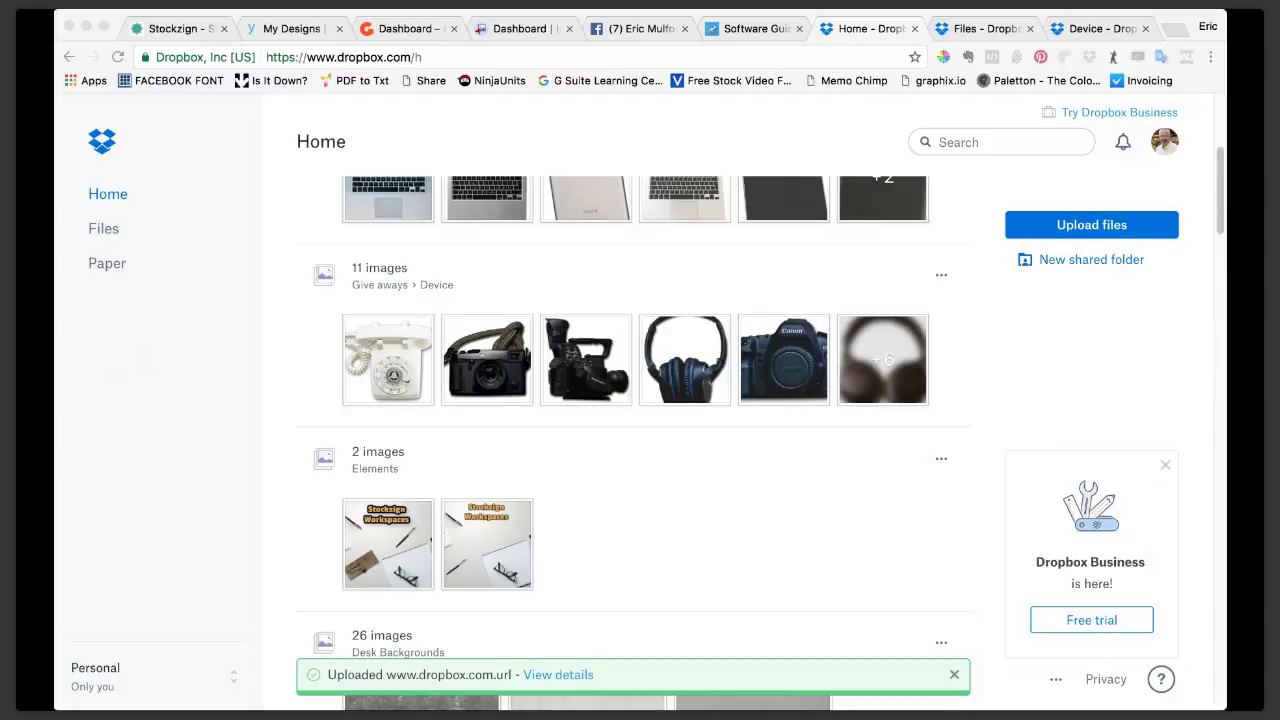
click(91, 326)
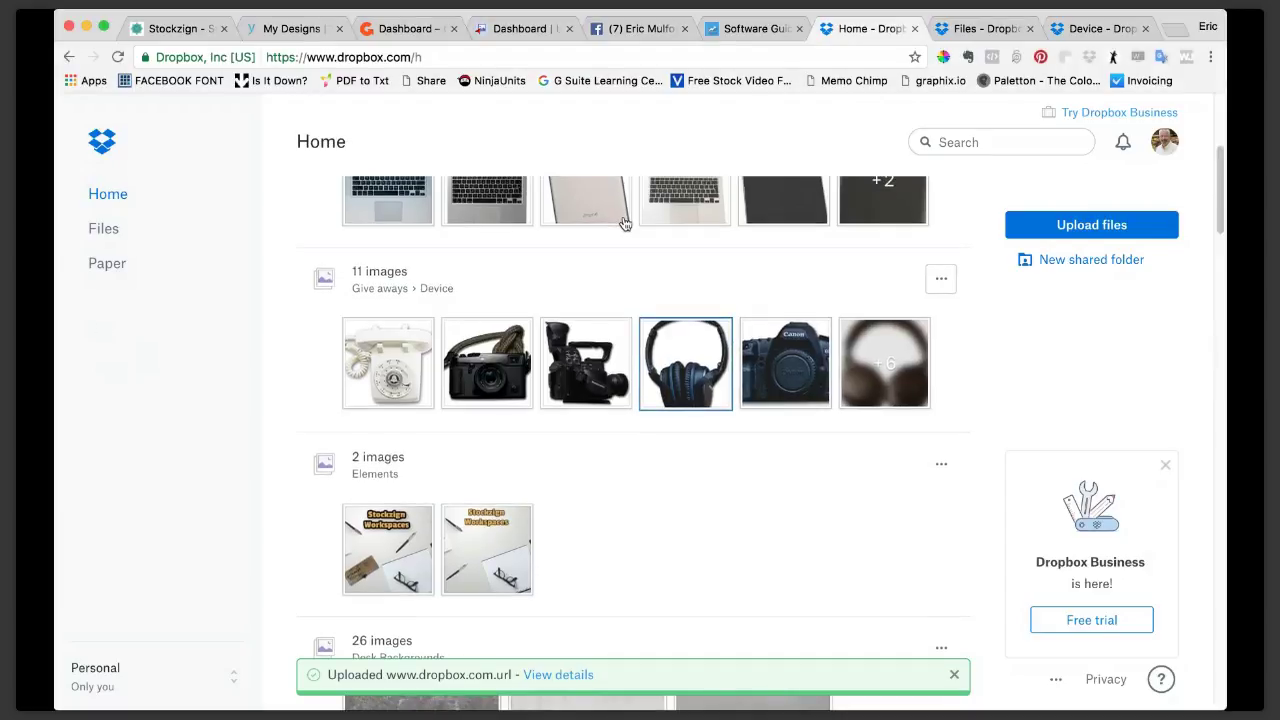
Step: Open the Give aways folder in its own tab and enter its Device subfolder
scroll(623, 222, up, 2)
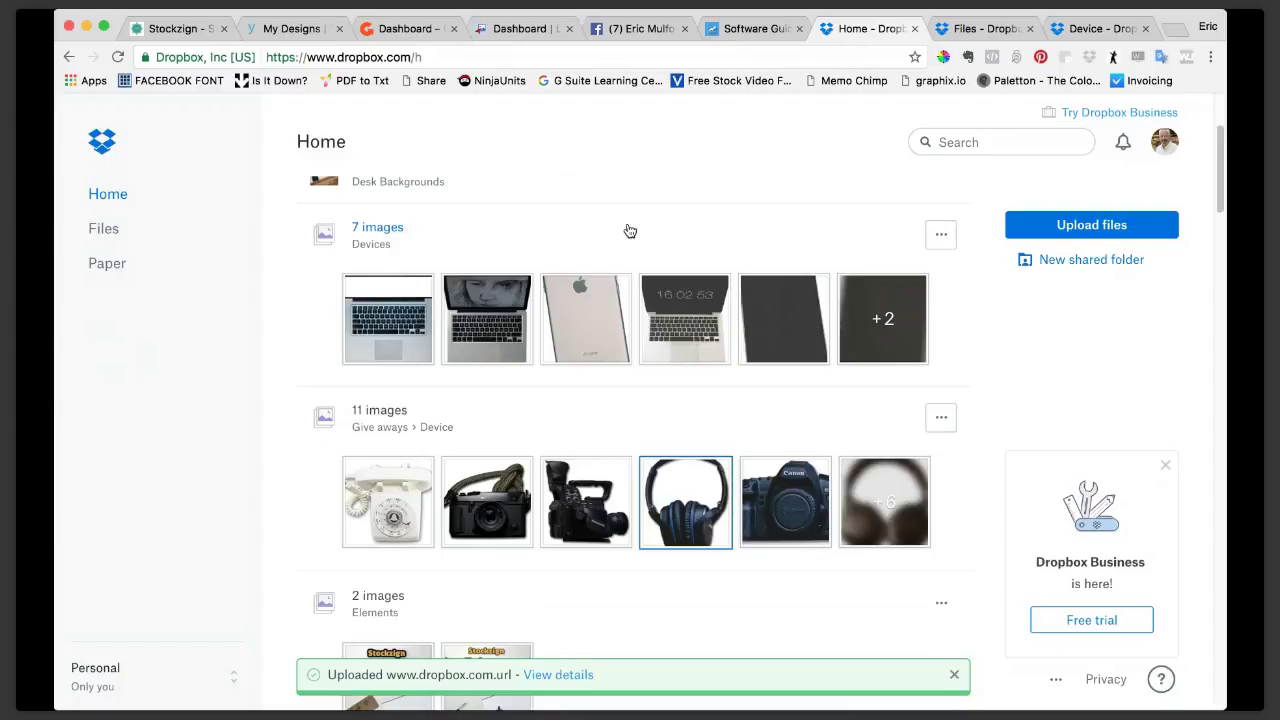
scroll(389, 345, down, 6)
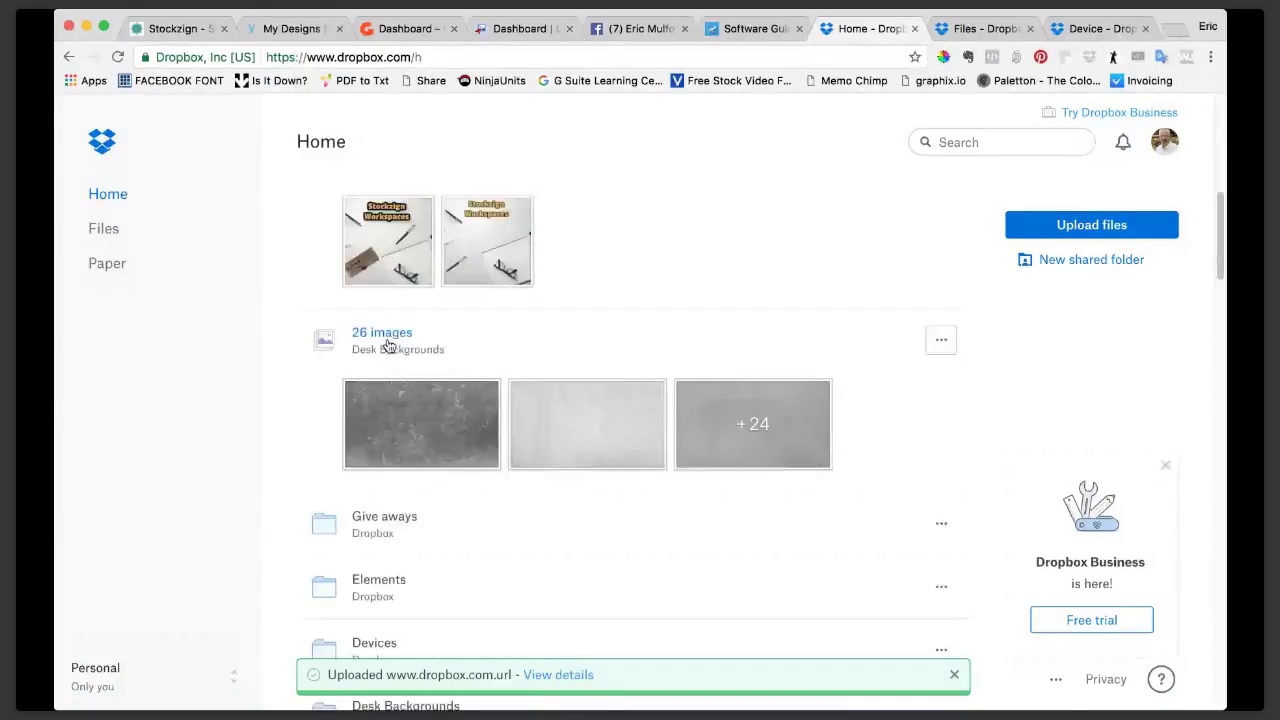
scroll(389, 345, down, 1)
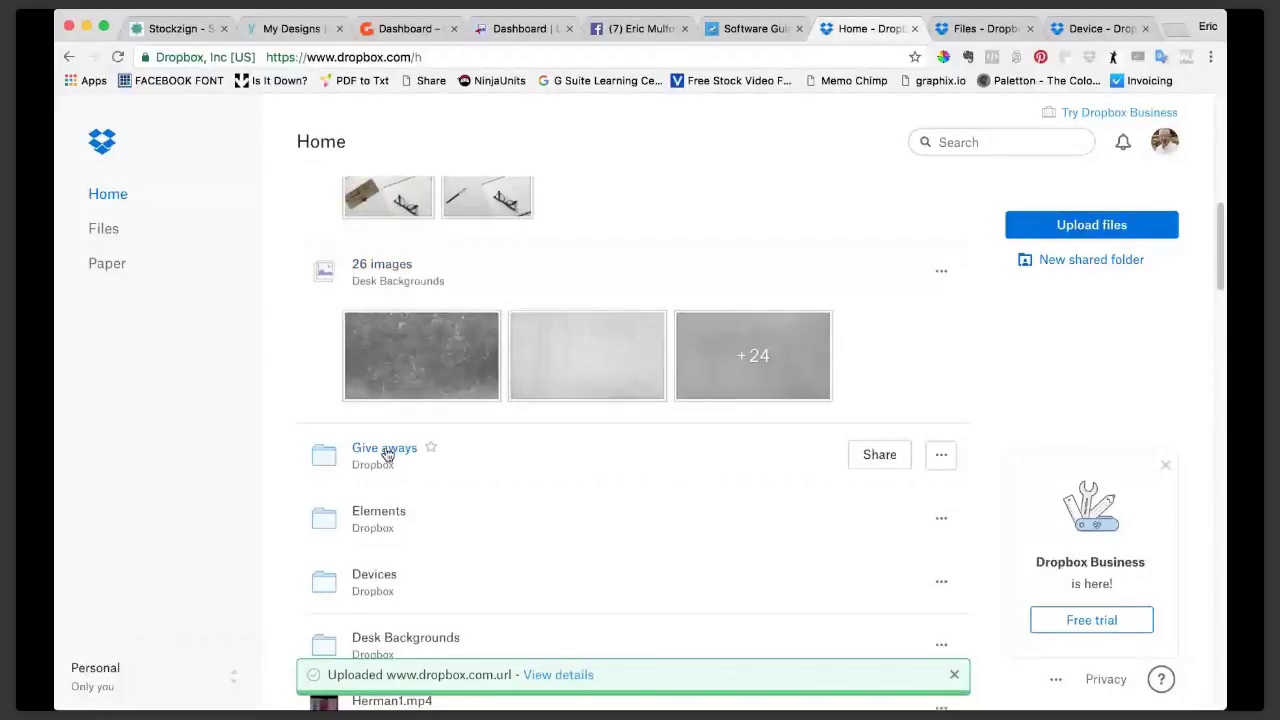
click(385, 450)
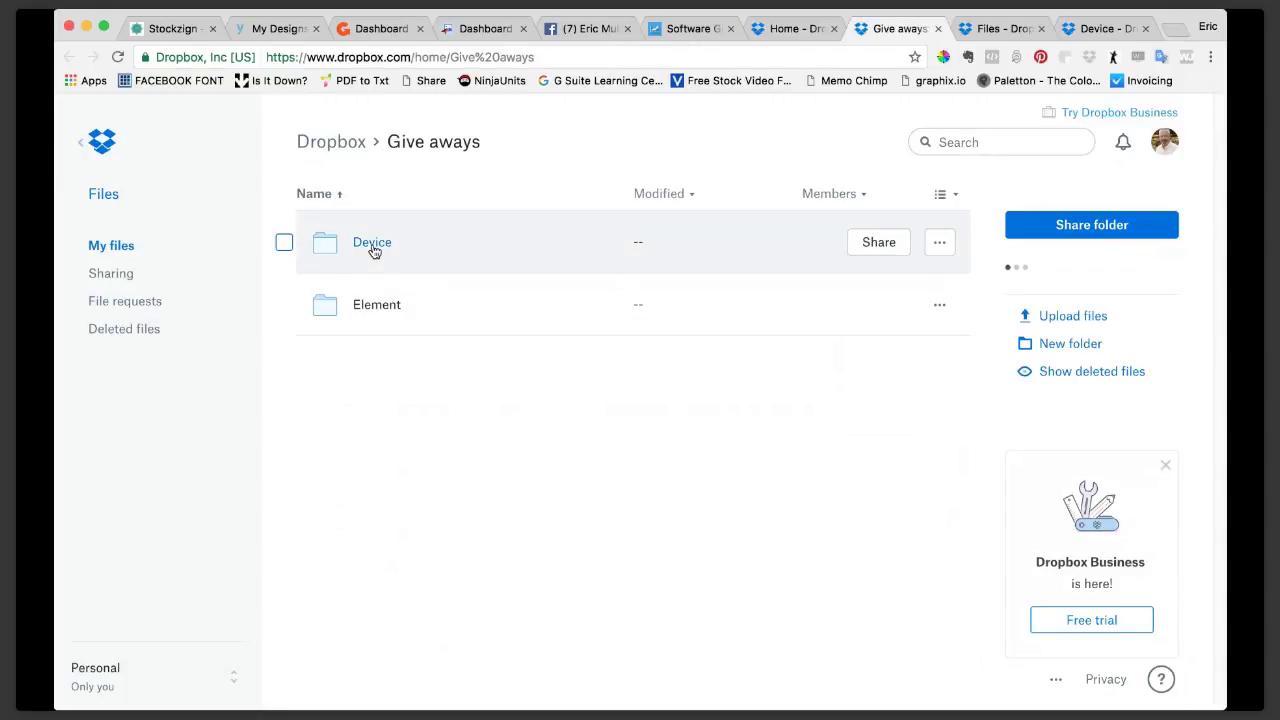
click(372, 243)
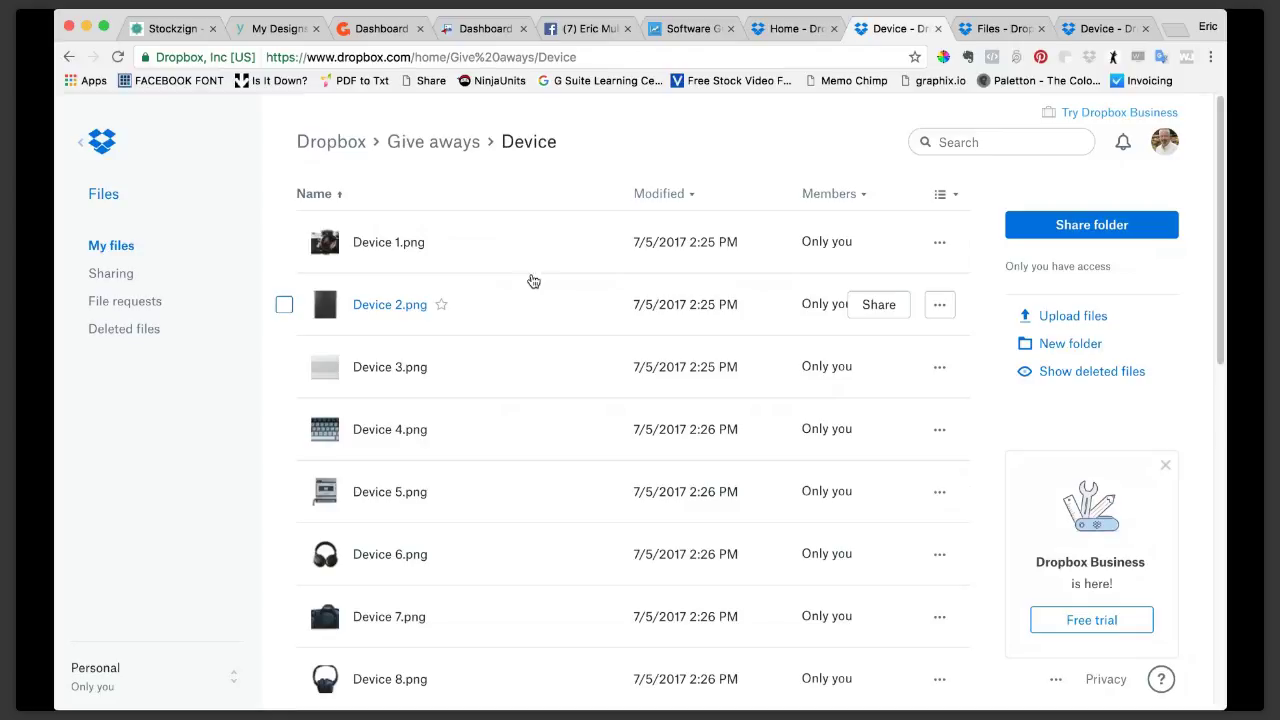
Step: Browse the device images in the Give aways Device folder one by one, from Device 1.png to Device 14.png
click(391, 246)
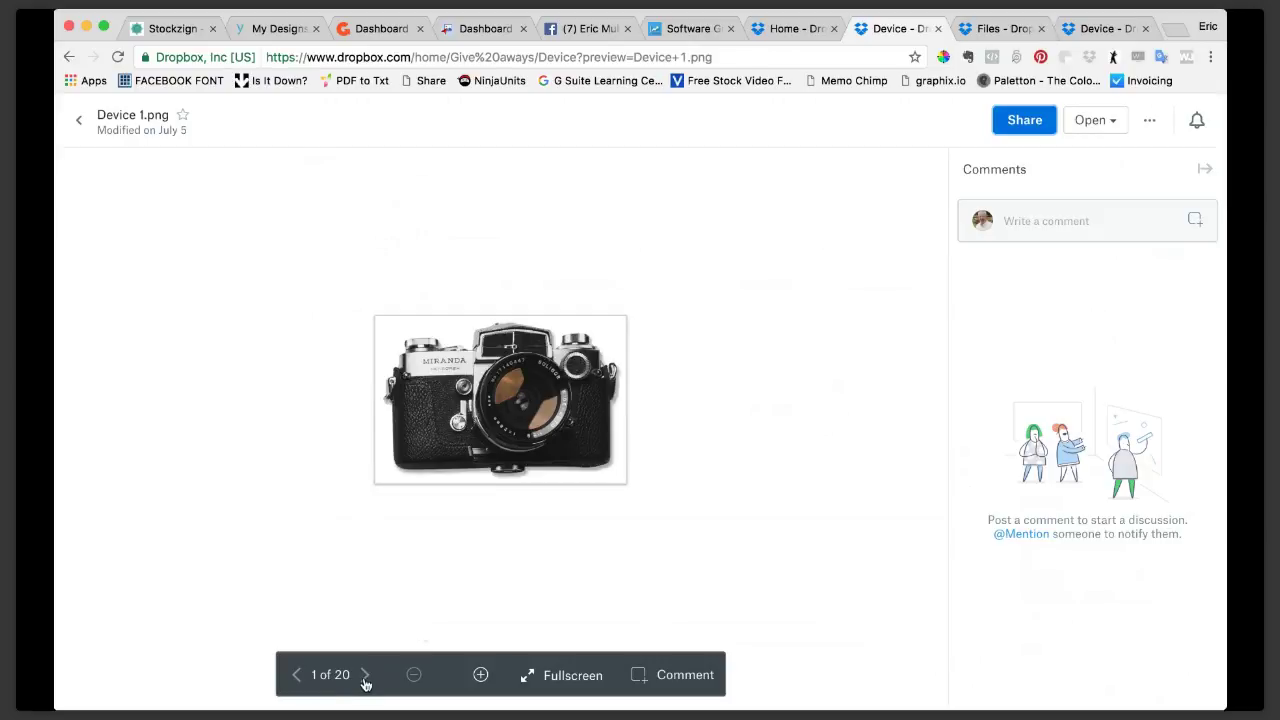
click(366, 676)
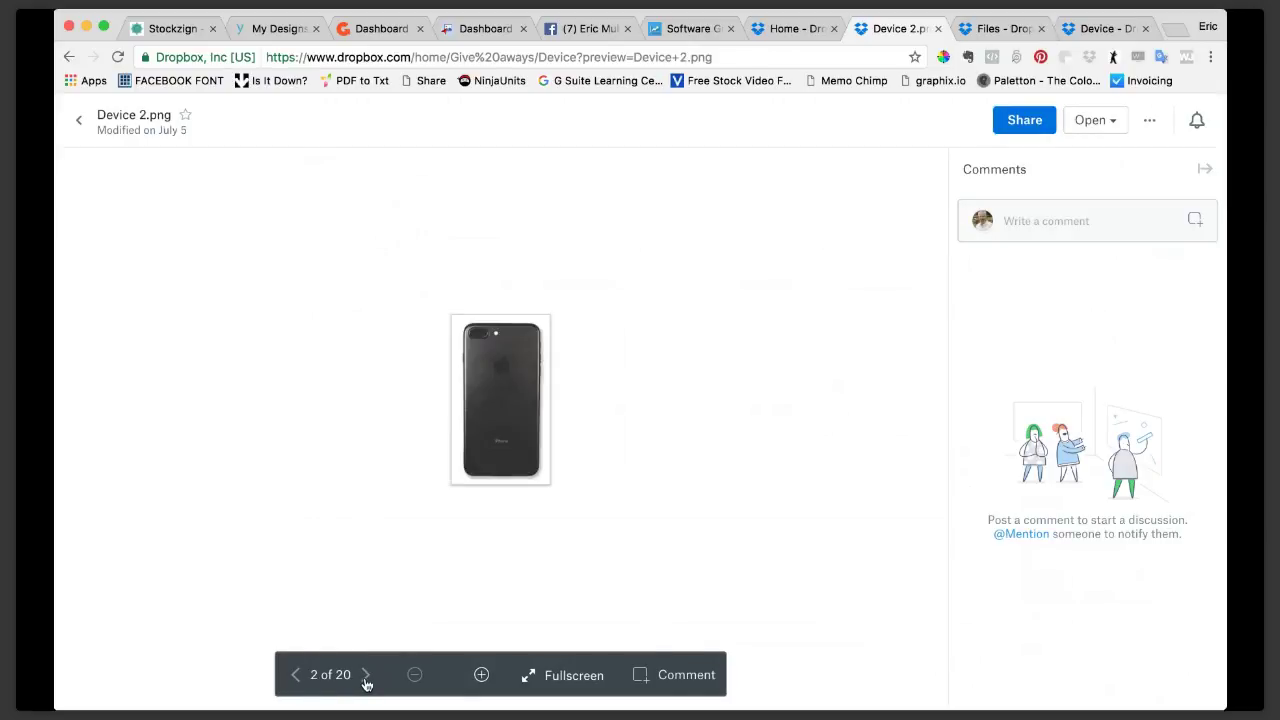
click(366, 676)
click(366, 676)
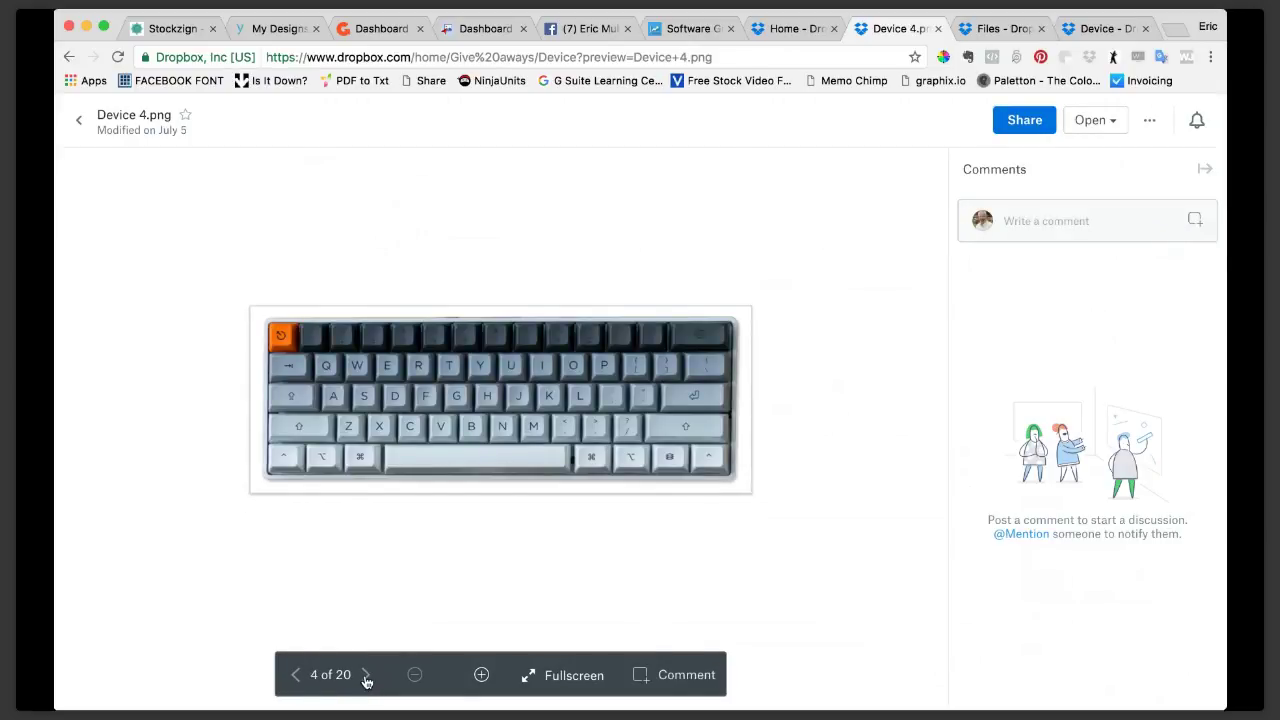
click(366, 676)
click(366, 676)
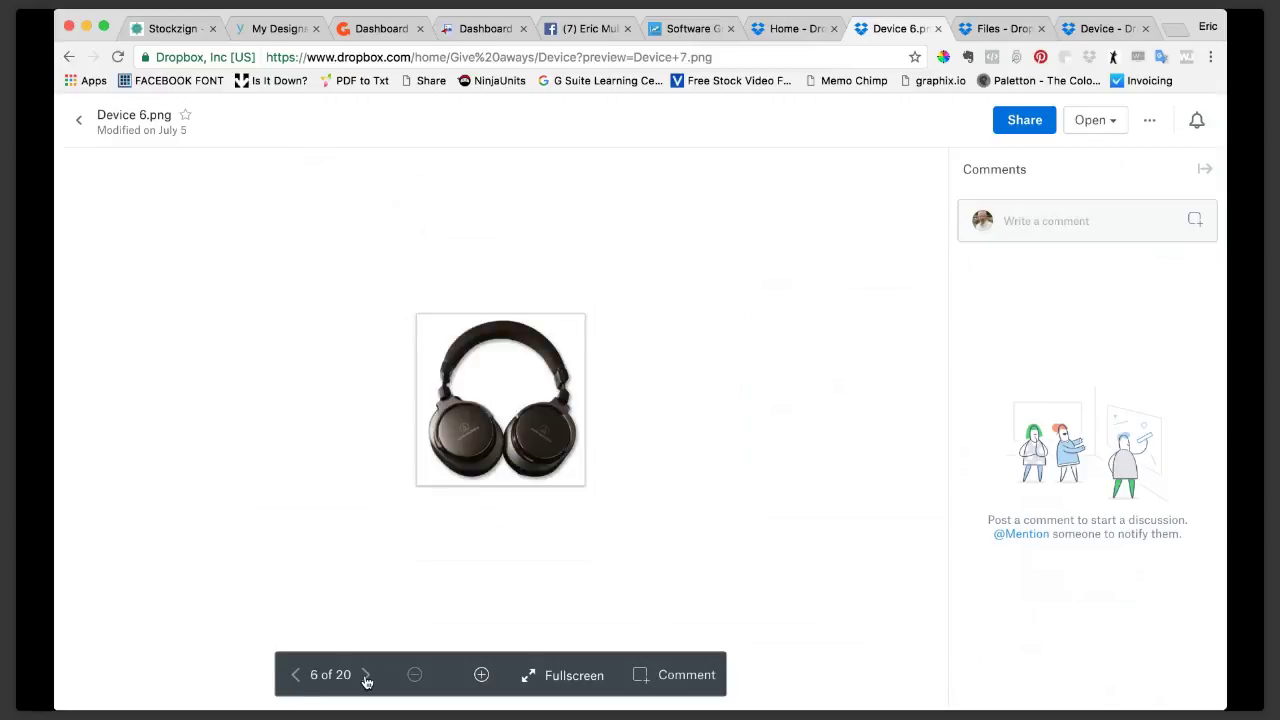
click(366, 676)
click(366, 676)
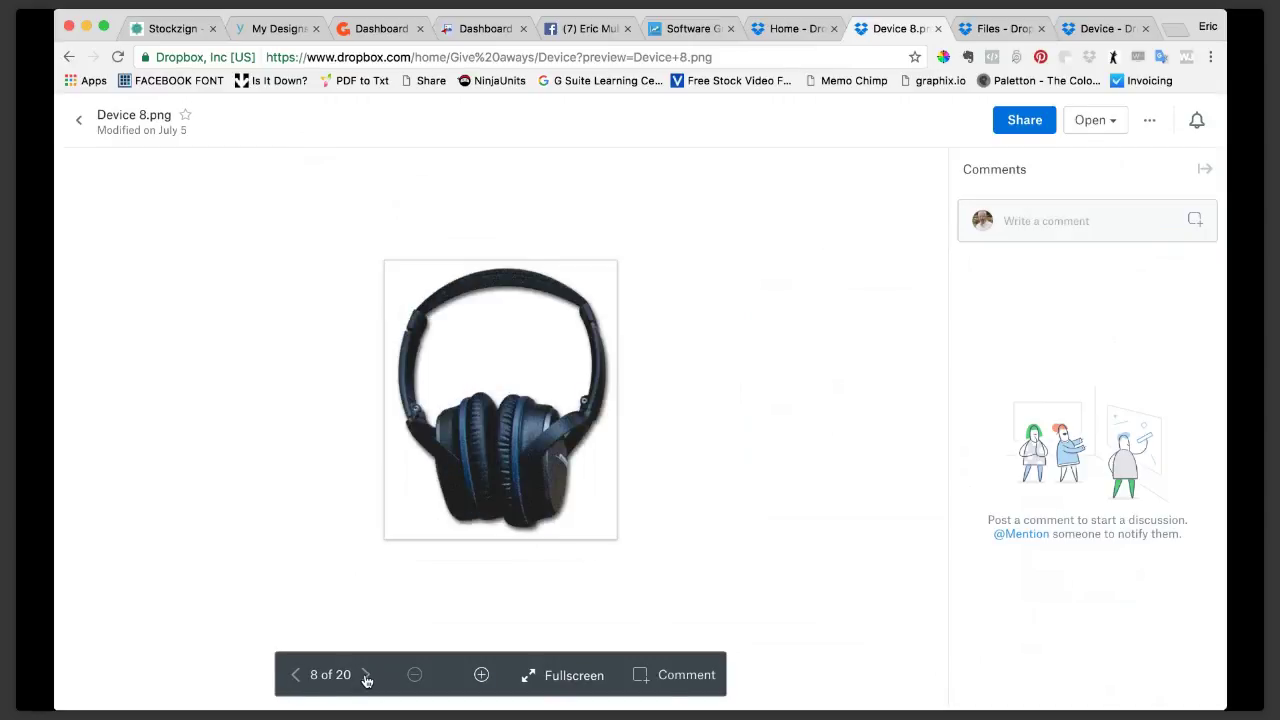
click(366, 676)
click(366, 676)
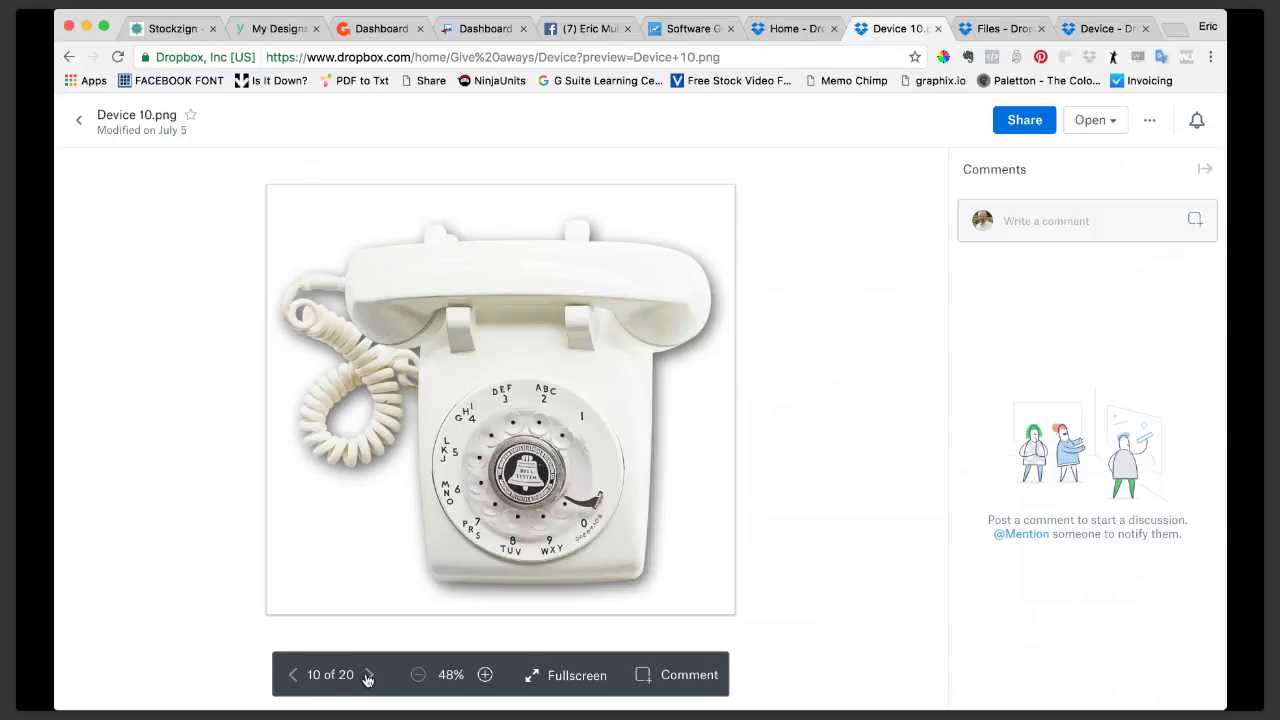
click(367, 677)
click(367, 677)
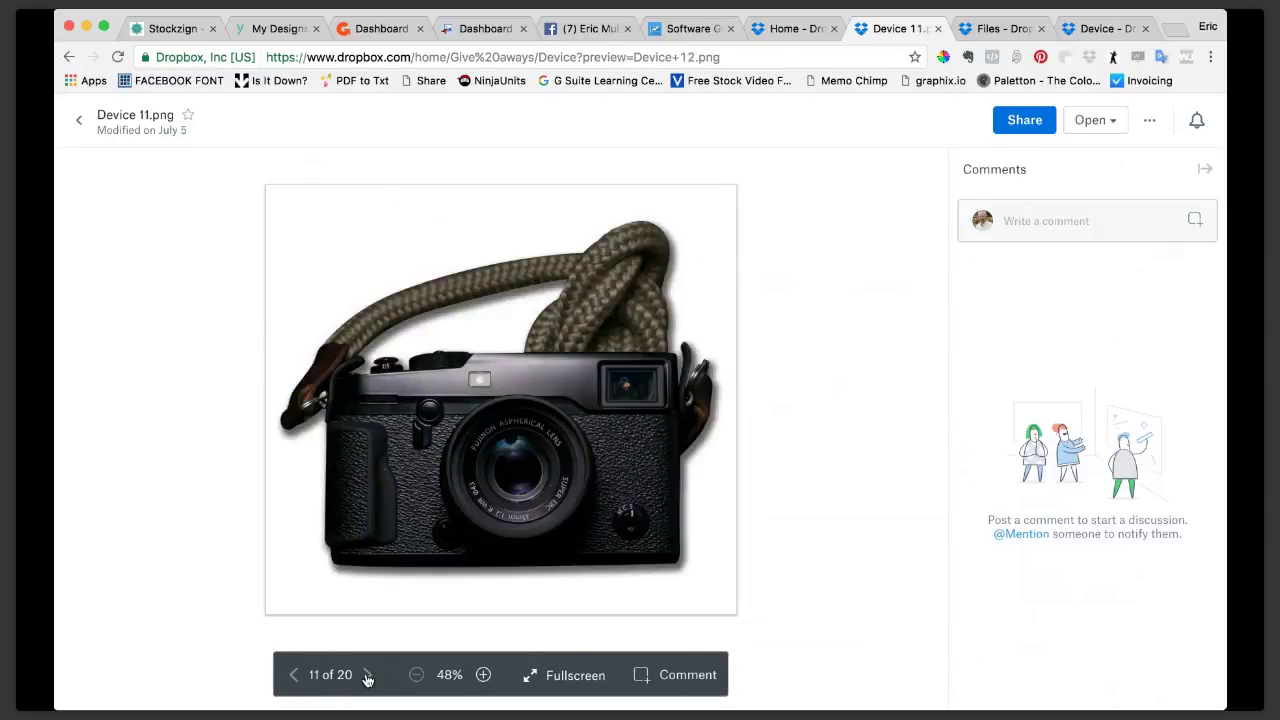
click(367, 677)
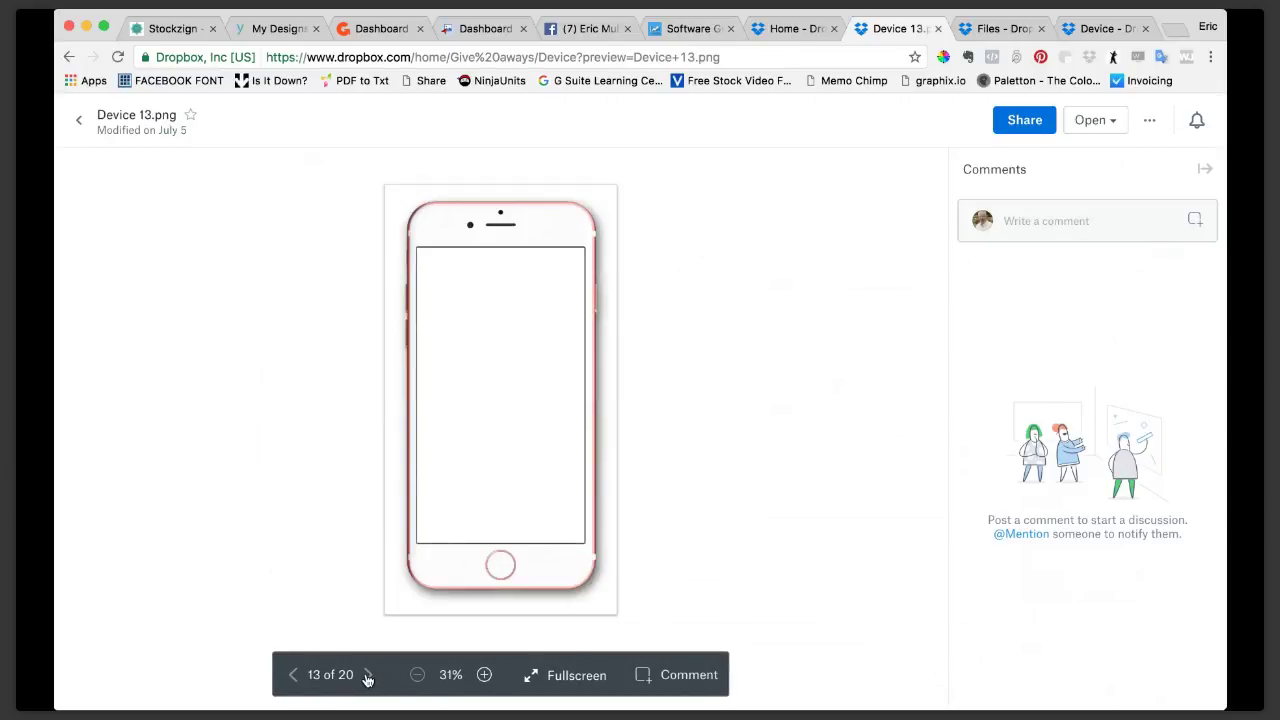
click(367, 677)
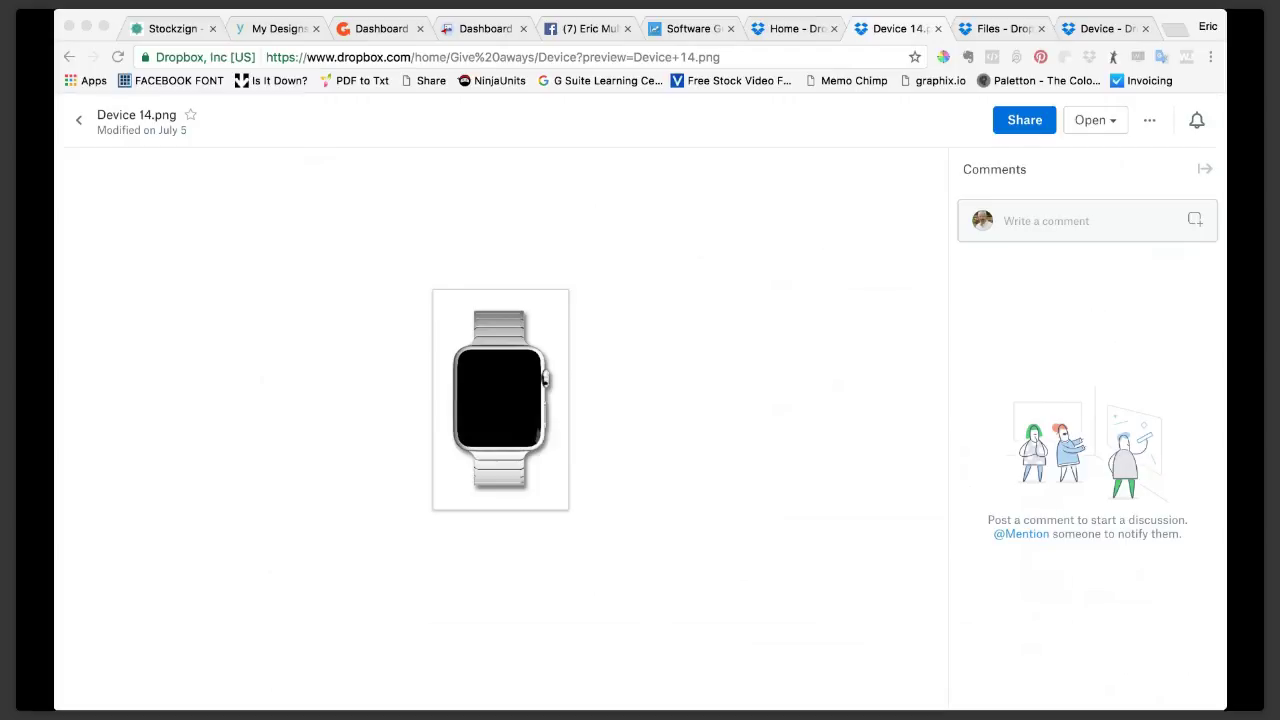
Step: Switch back to the Youzign design tab and look through the uploaded images
click(86, 196)
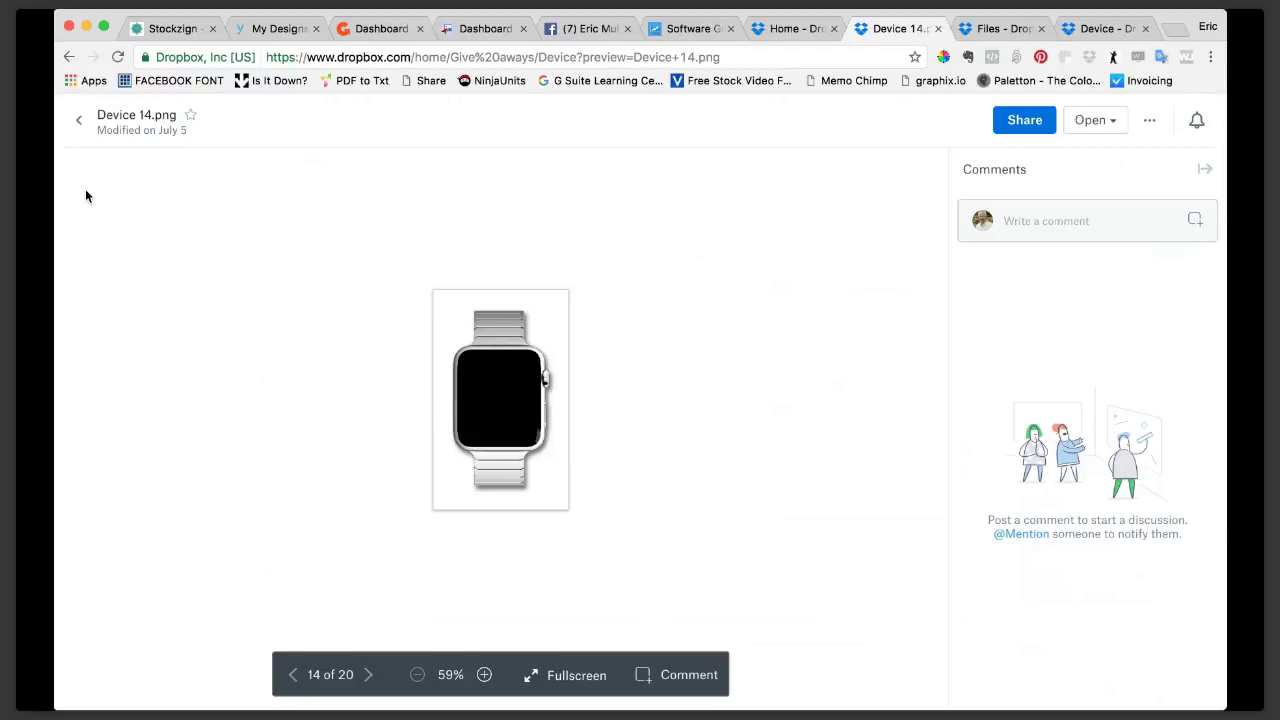
key(super+2)
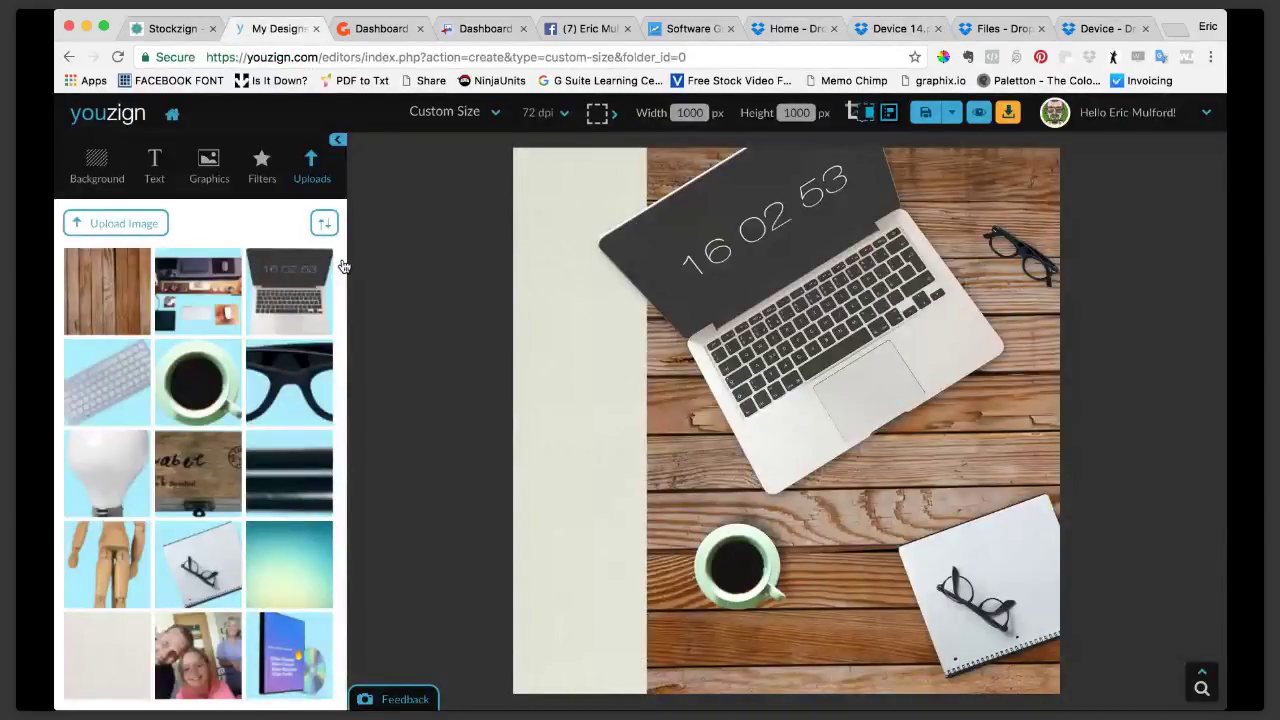
mouse_move(241, 596)
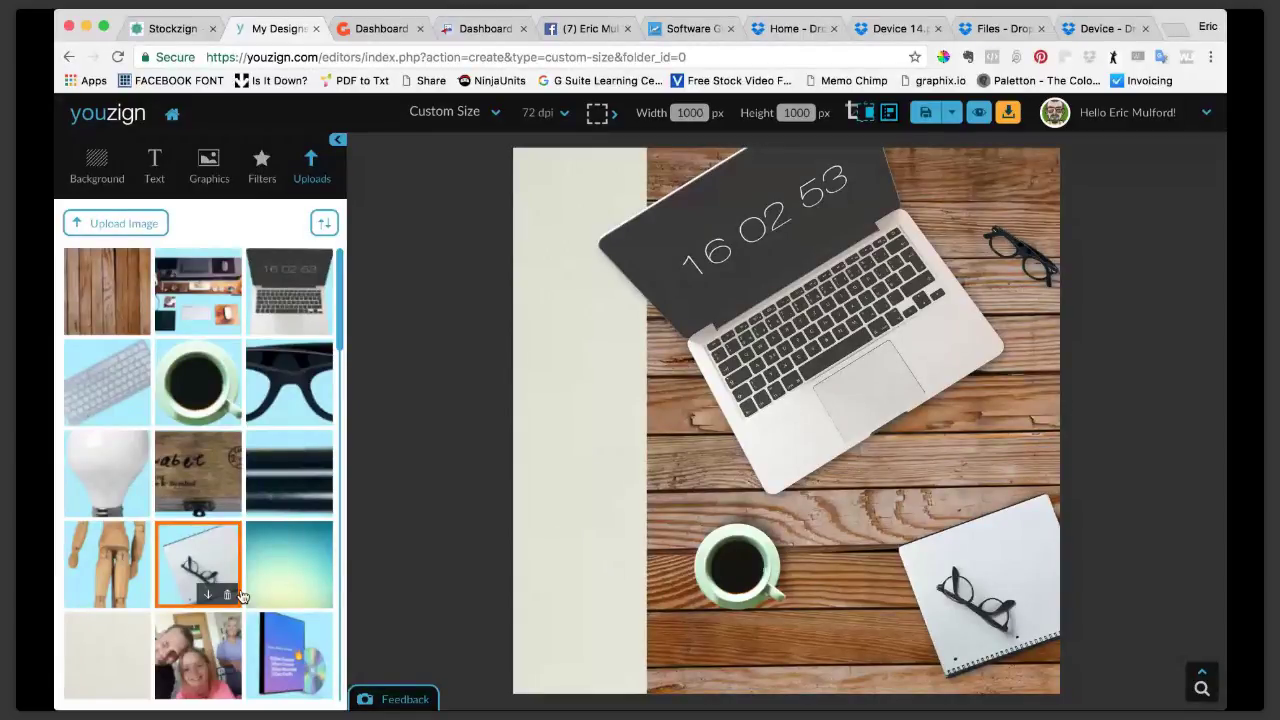
scroll(235, 560, down, 3)
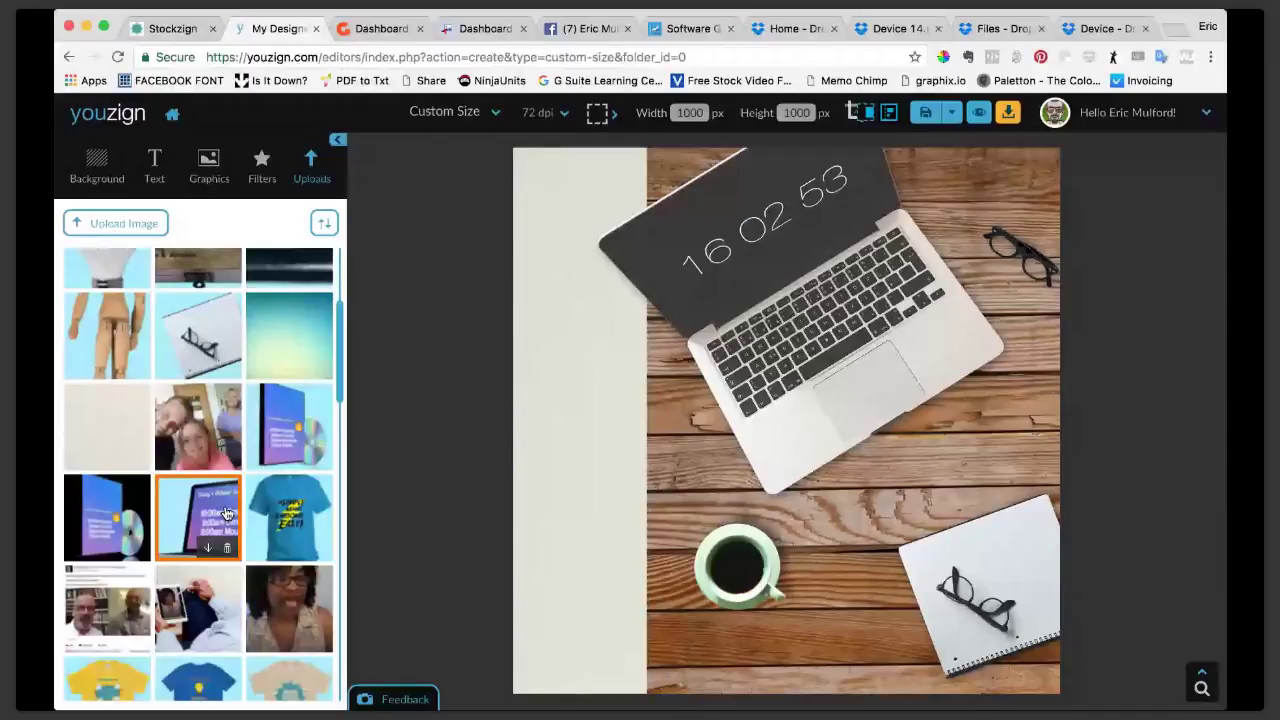
mouse_move(228, 460)
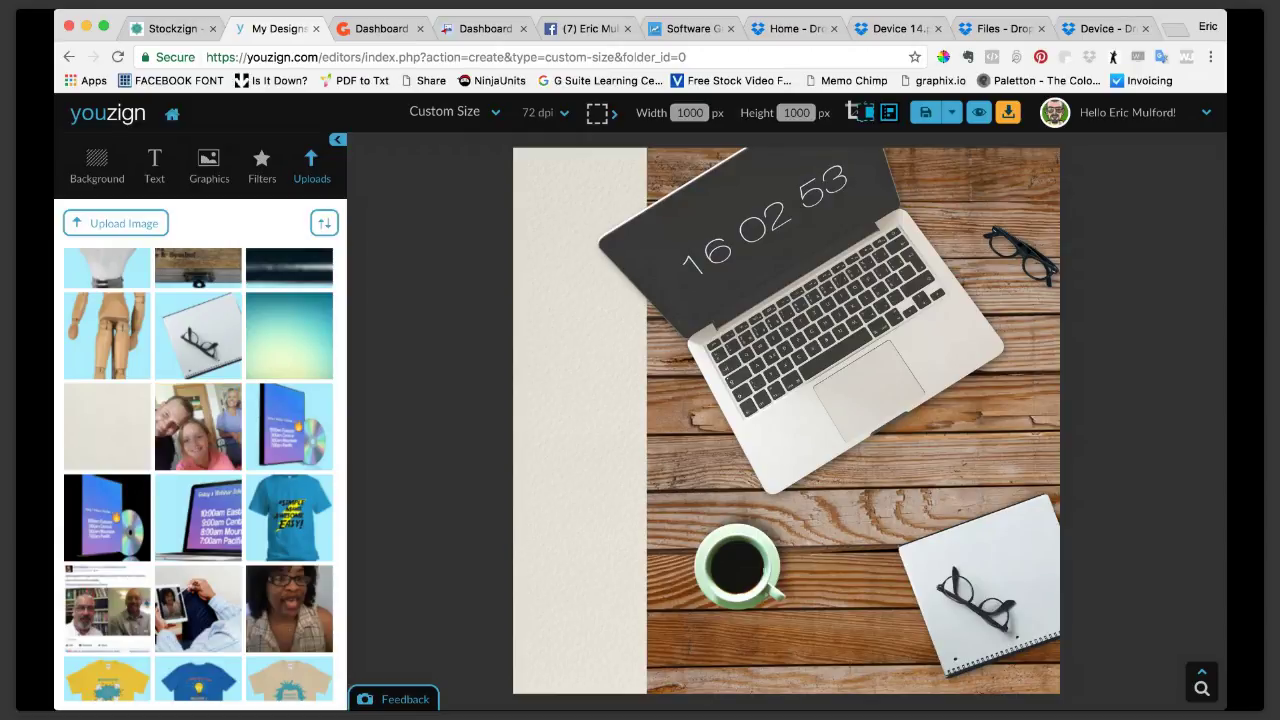
Step: Change the laptop's shadow angle to point straight left and increase its distance to 30
click(664, 470)
click(711, 248)
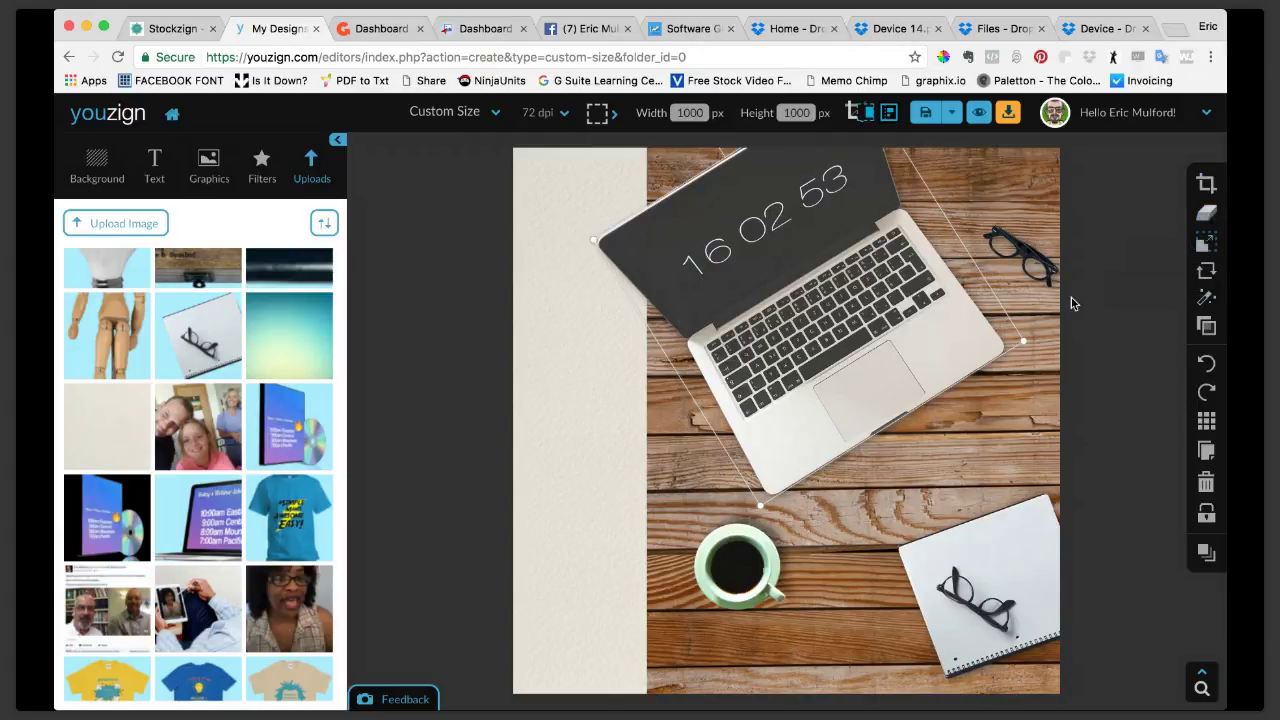
click(1206, 297)
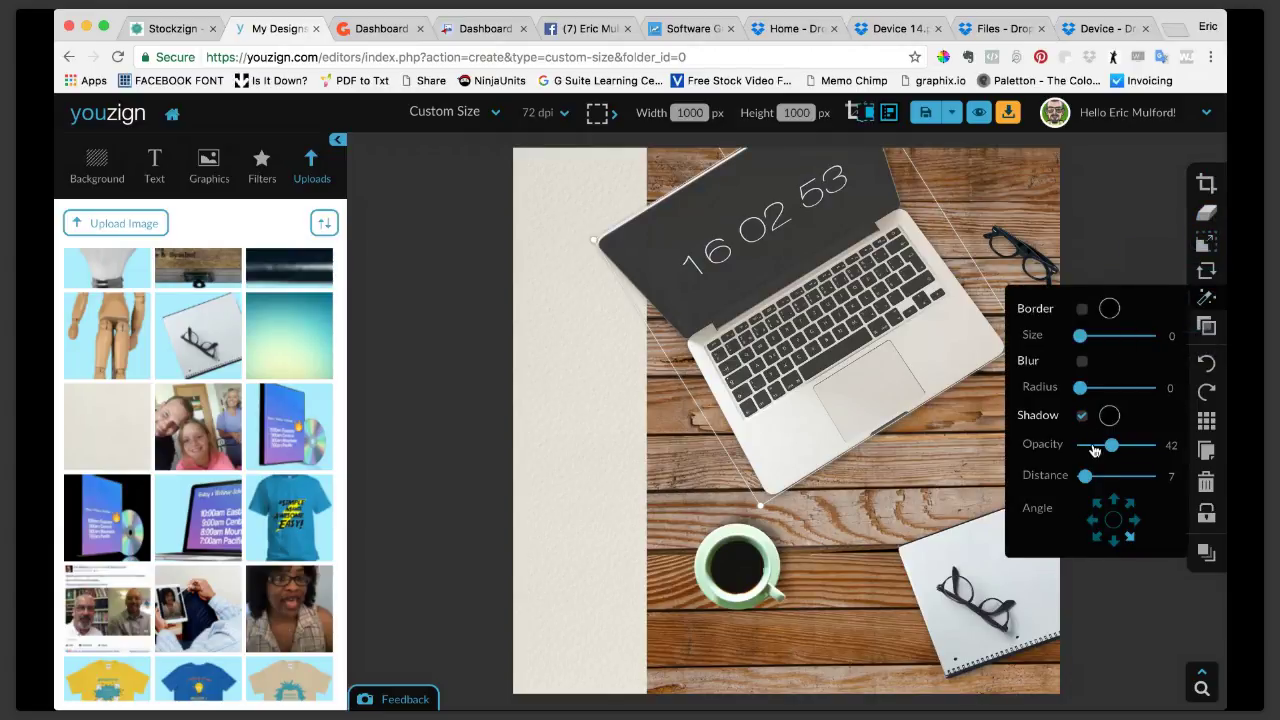
click(1094, 528)
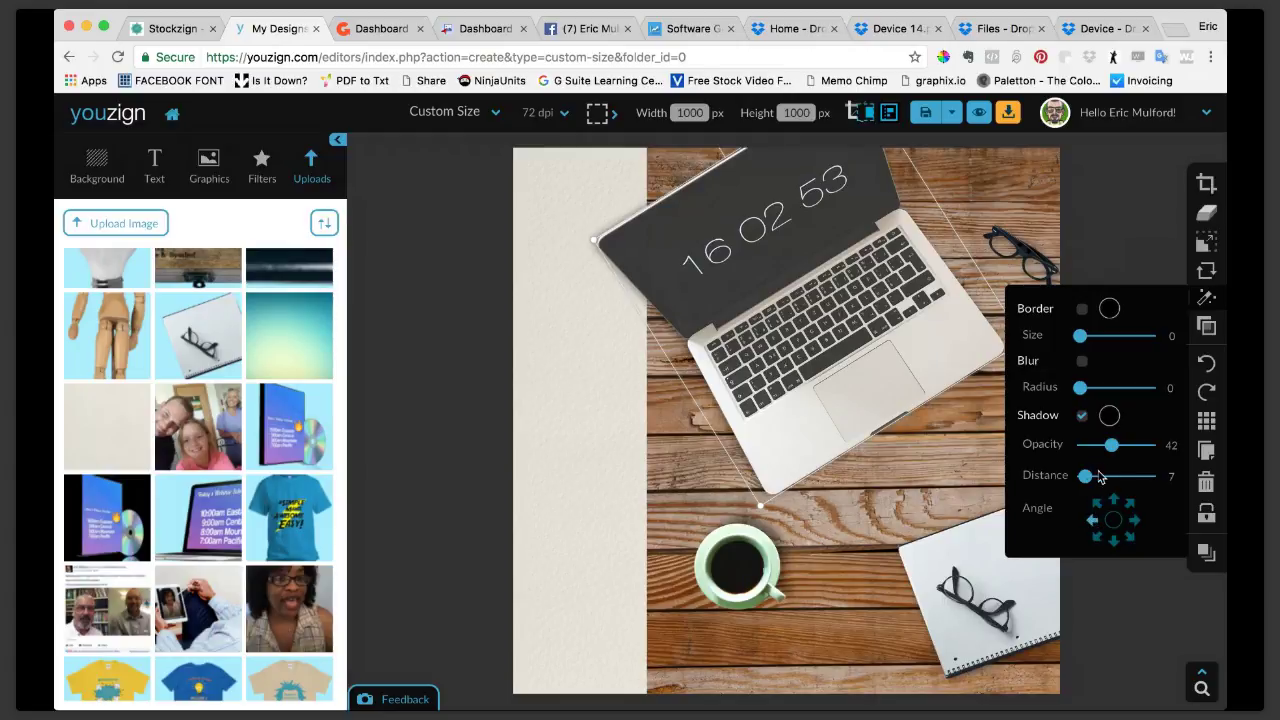
drag(1088, 479, 1108, 480)
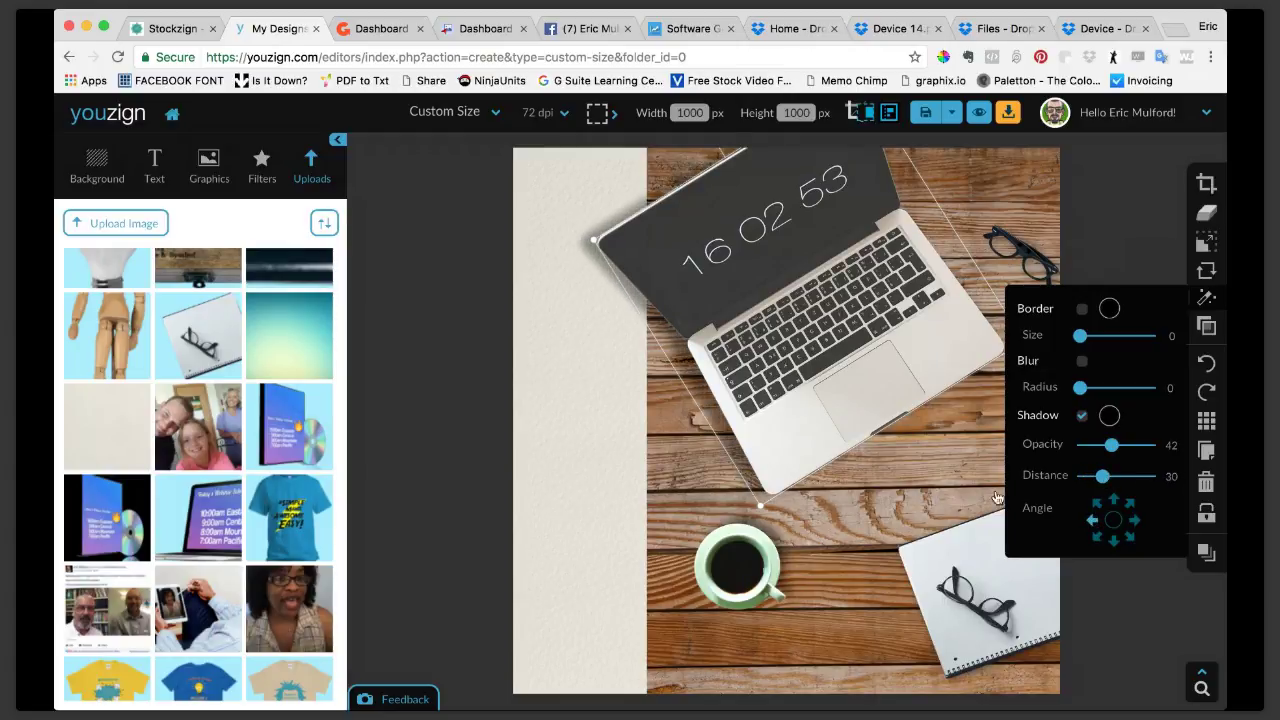
click(686, 483)
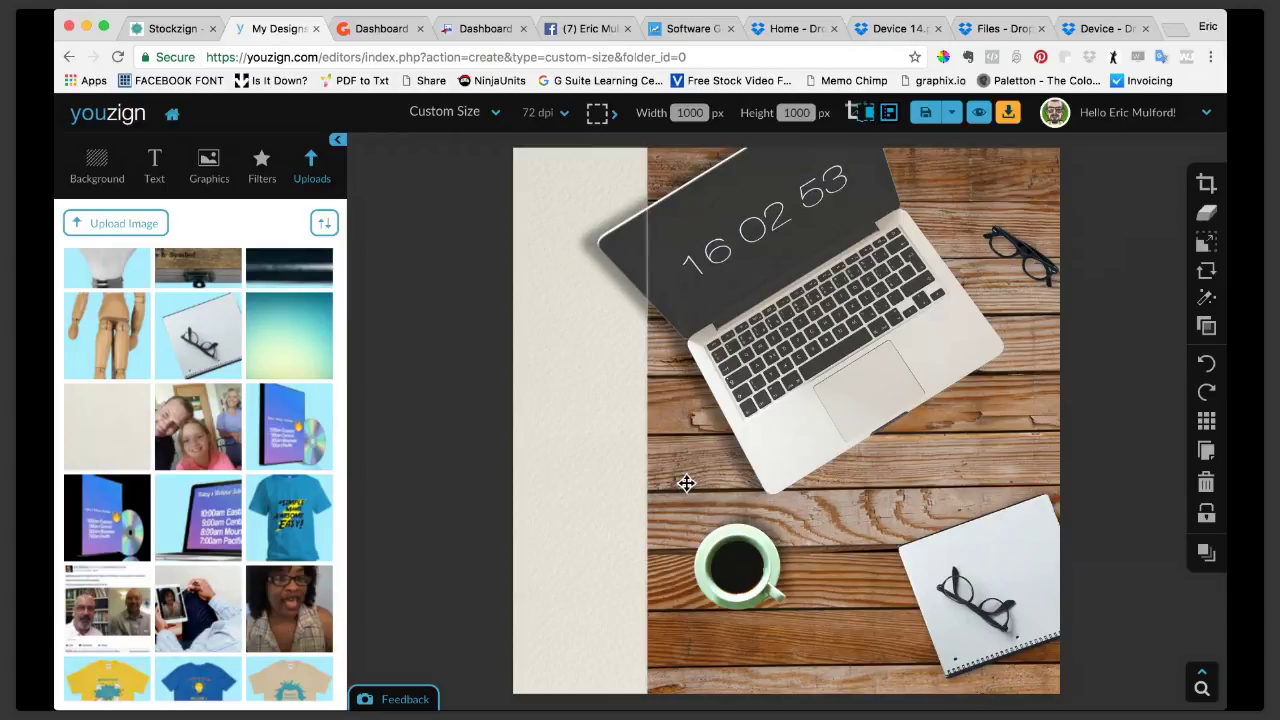
Step: Reduce the laptop's shadow distance to 12
click(885, 288)
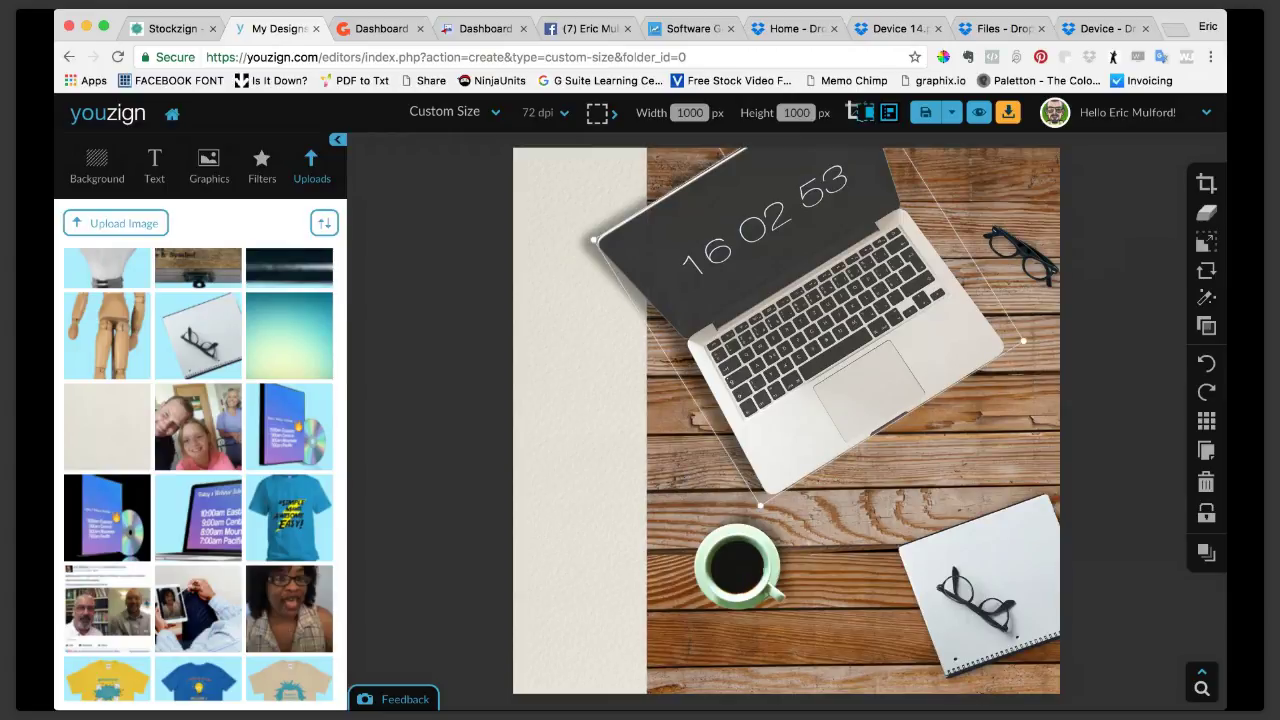
click(1206, 297)
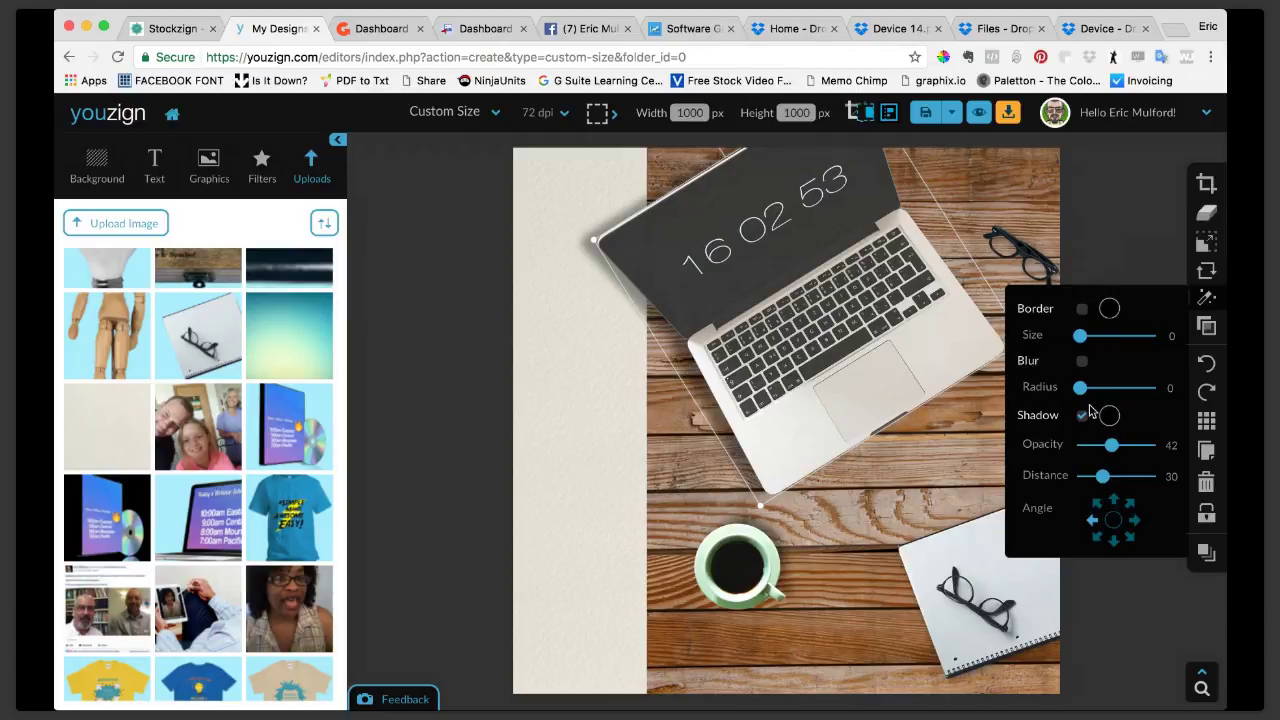
drag(1102, 477, 1086, 481)
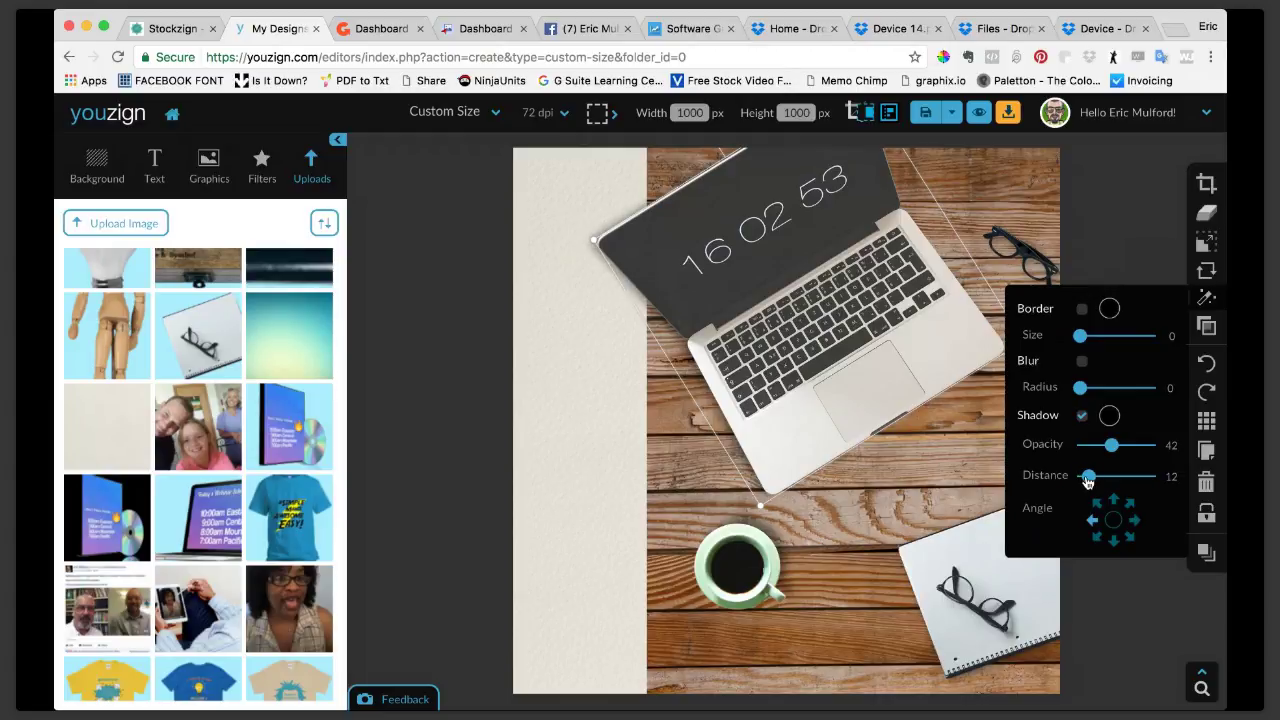
Step: Add a shadow to the wood plank image, angled straight left with a distance of 15
click(662, 503)
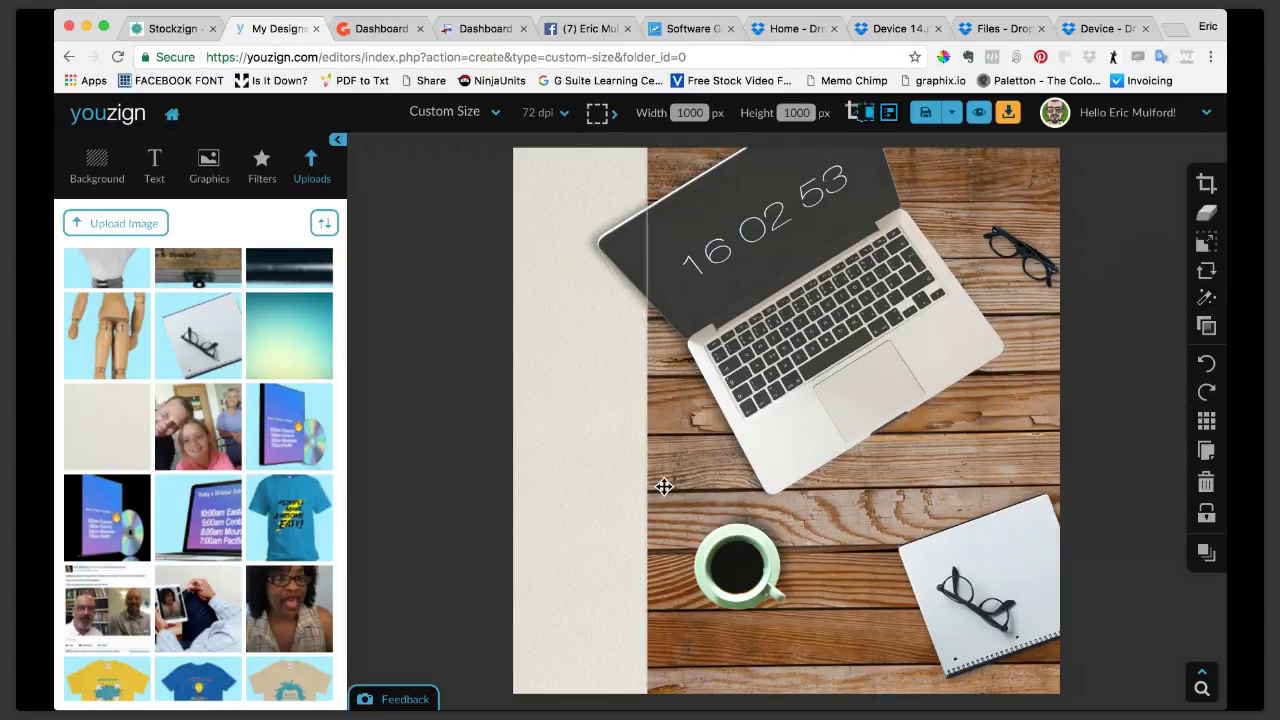
click(1207, 297)
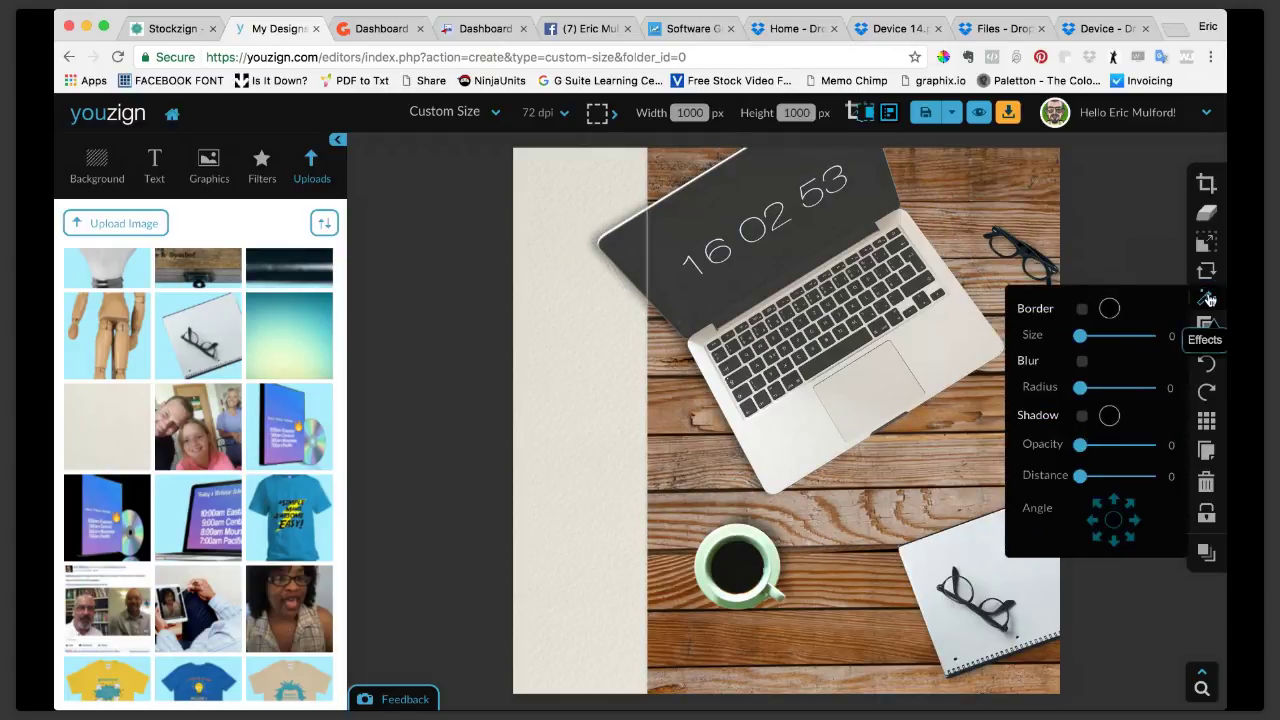
click(1082, 416)
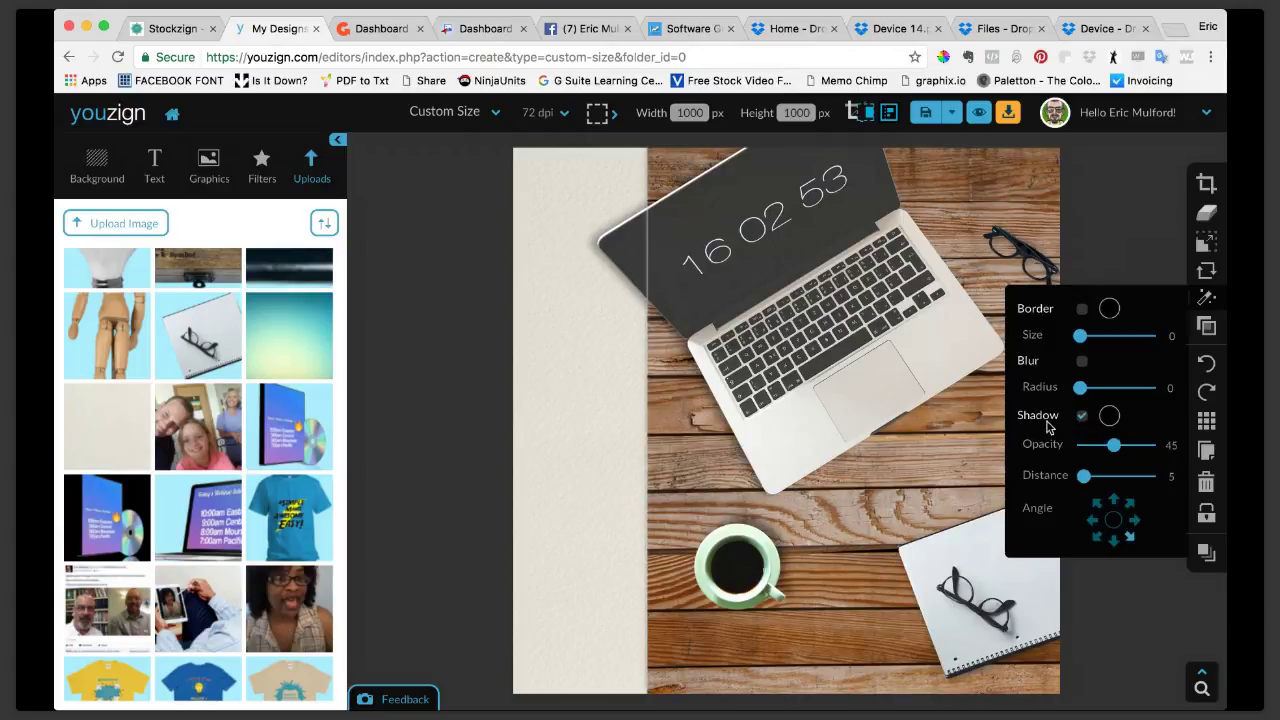
click(1093, 521)
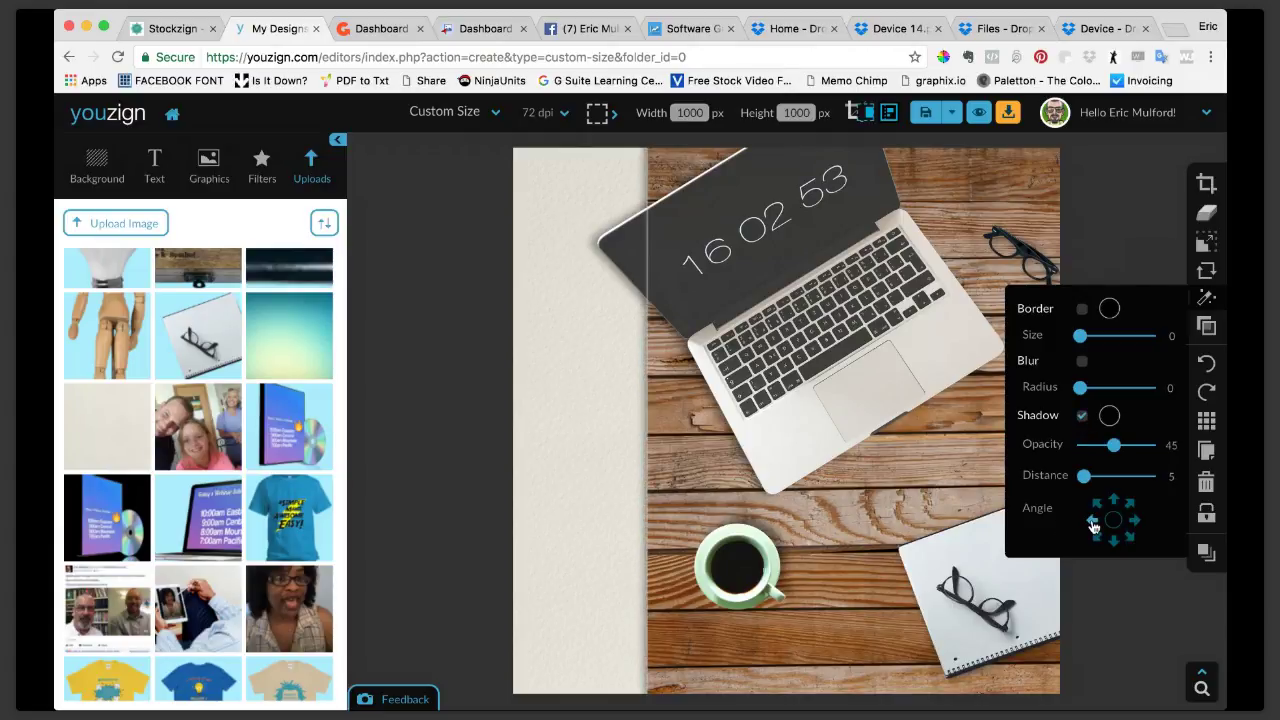
drag(1084, 476, 1093, 478)
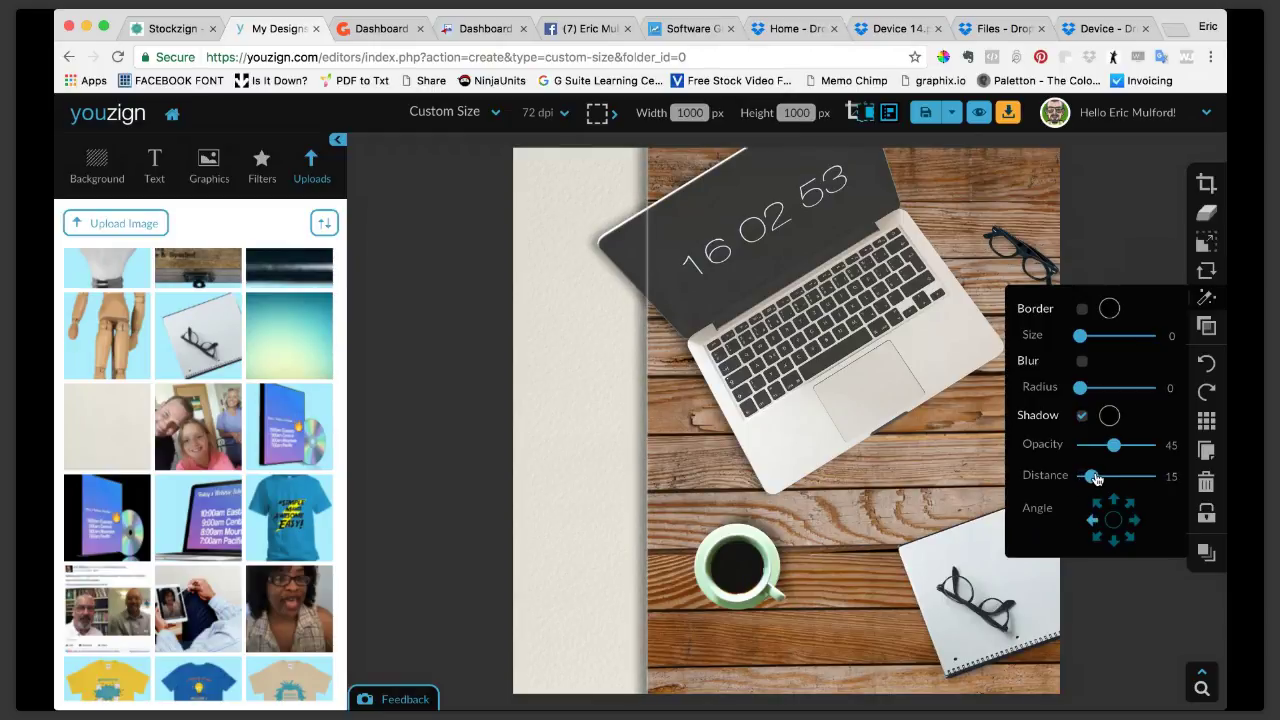
click(1114, 256)
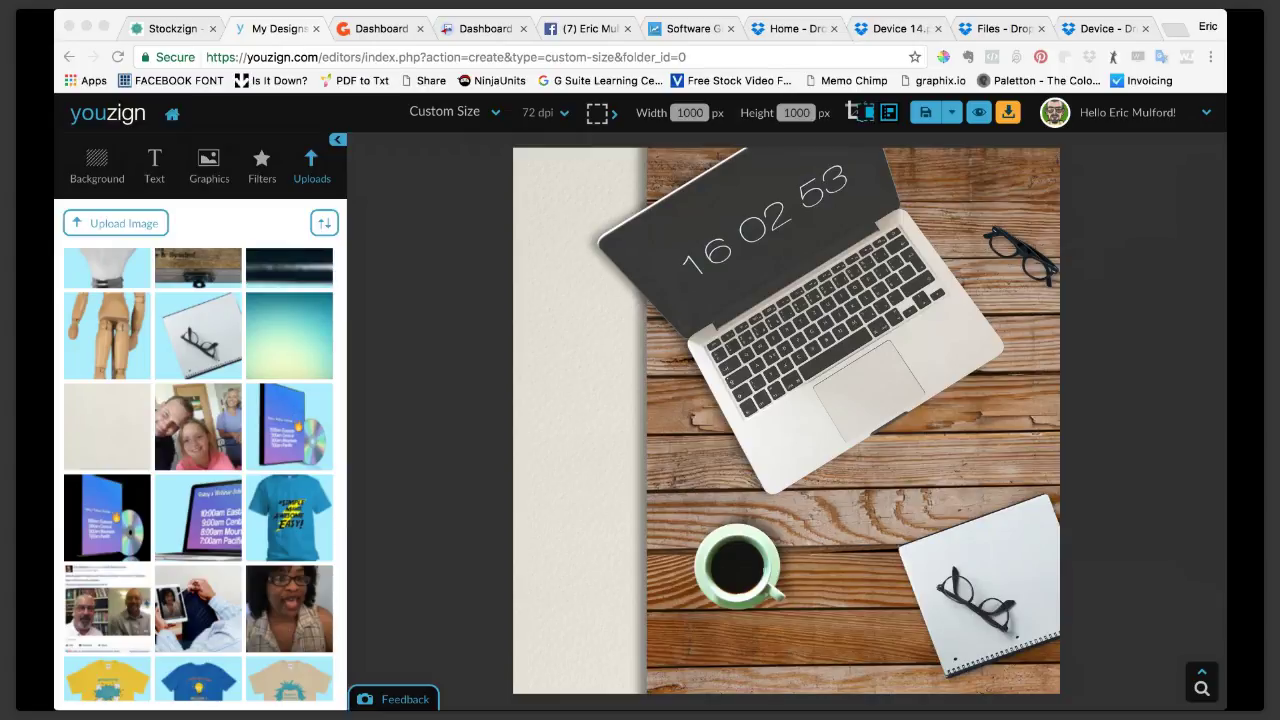
Step: Reposition the wood plank image left and slightly down, exposing the paper texture along its left and top edges
click(107, 411)
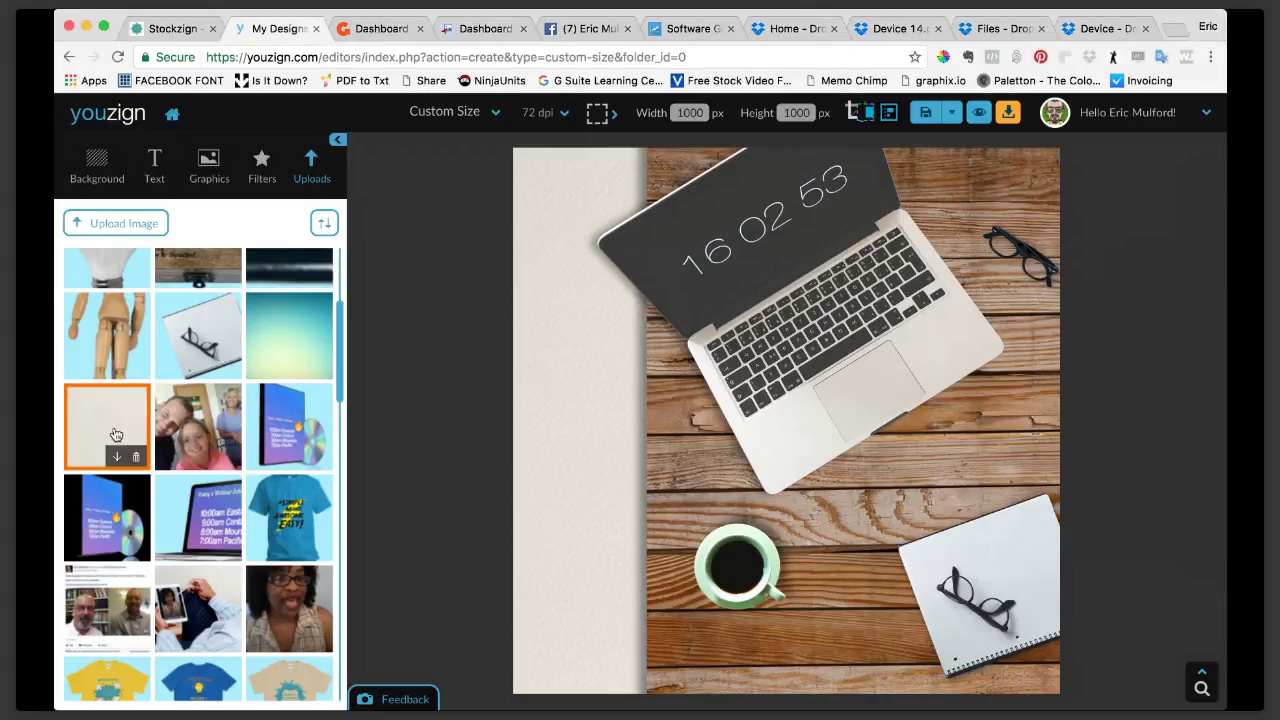
click(879, 259)
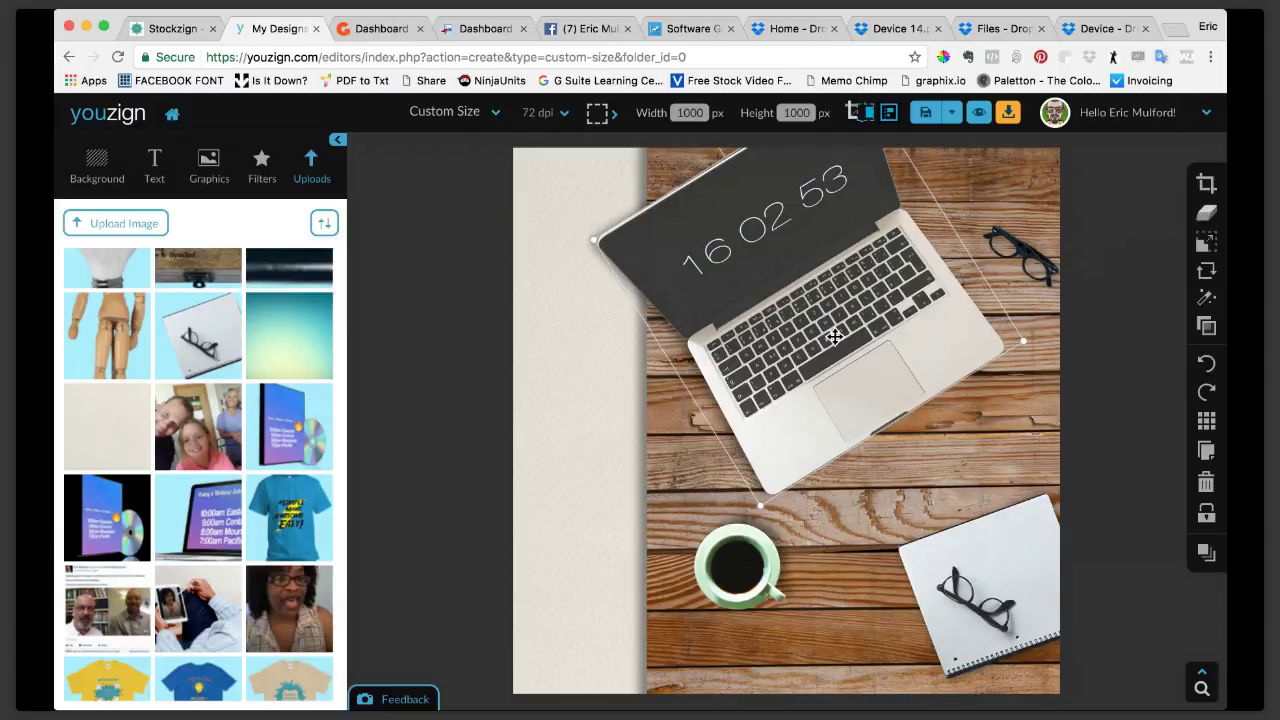
click(648, 422)
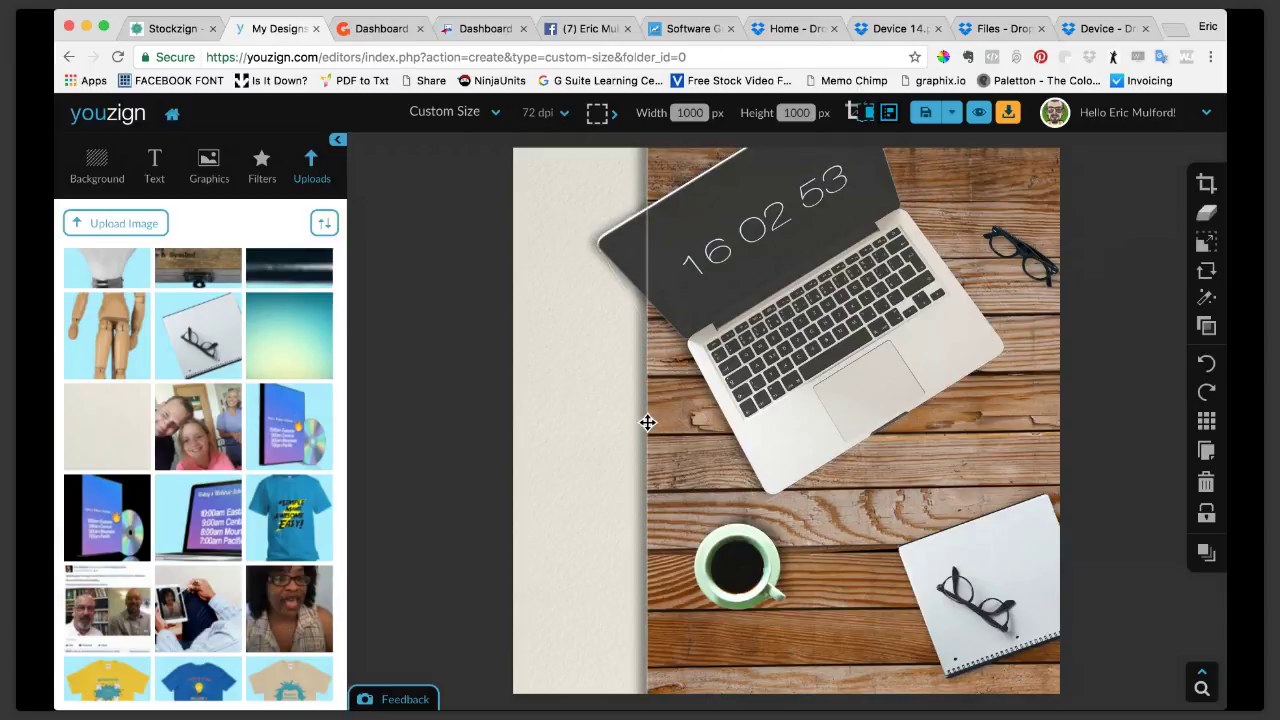
drag(648, 422, 609, 424)
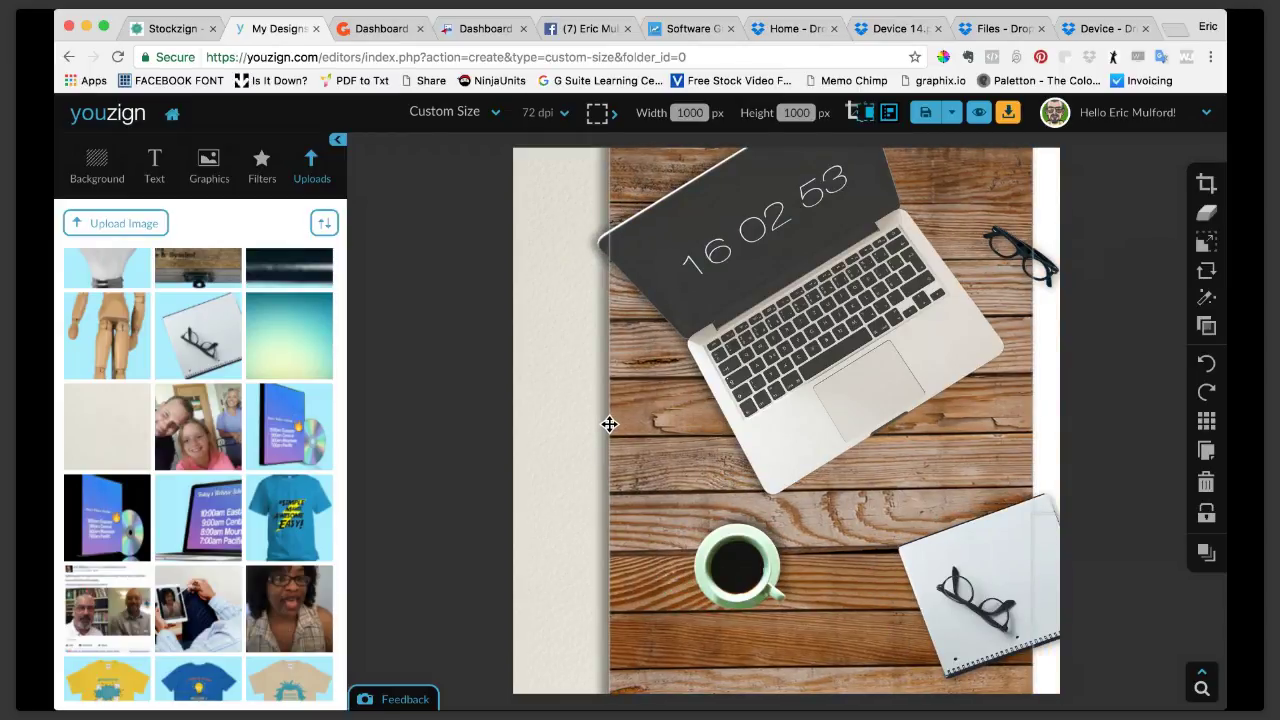
drag(609, 424, 514, 428)
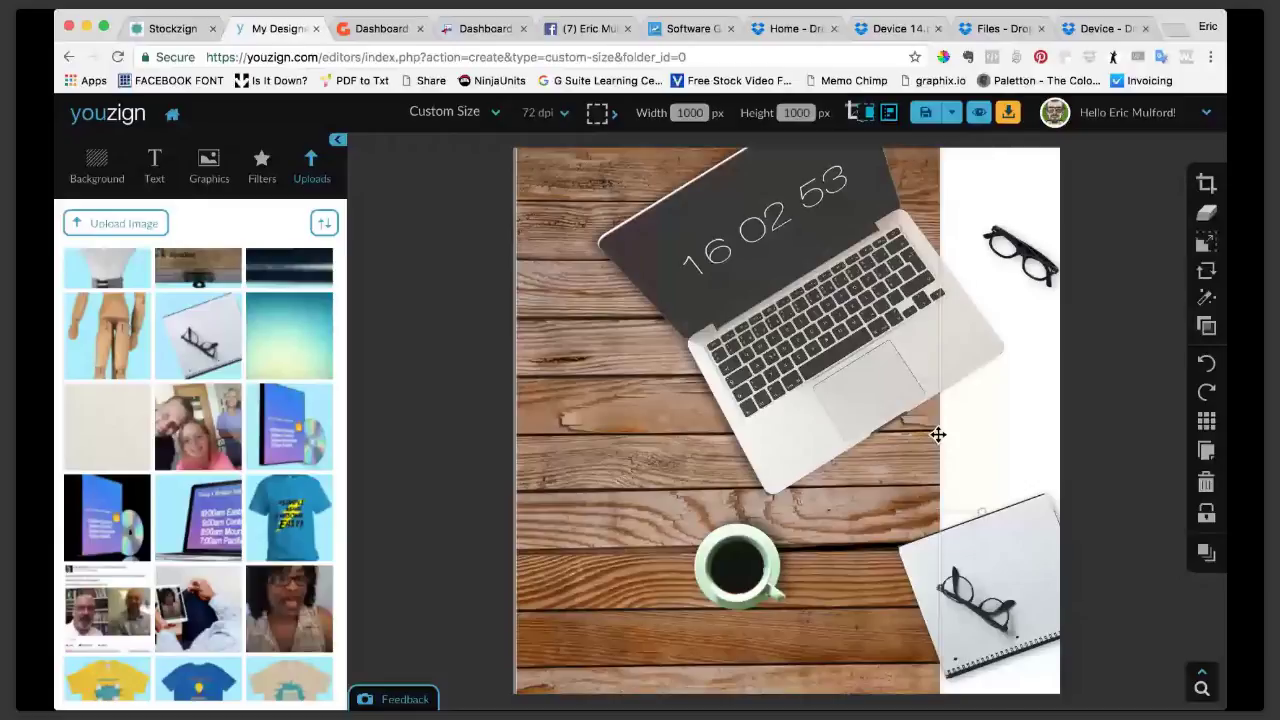
drag(525, 449, 544, 450)
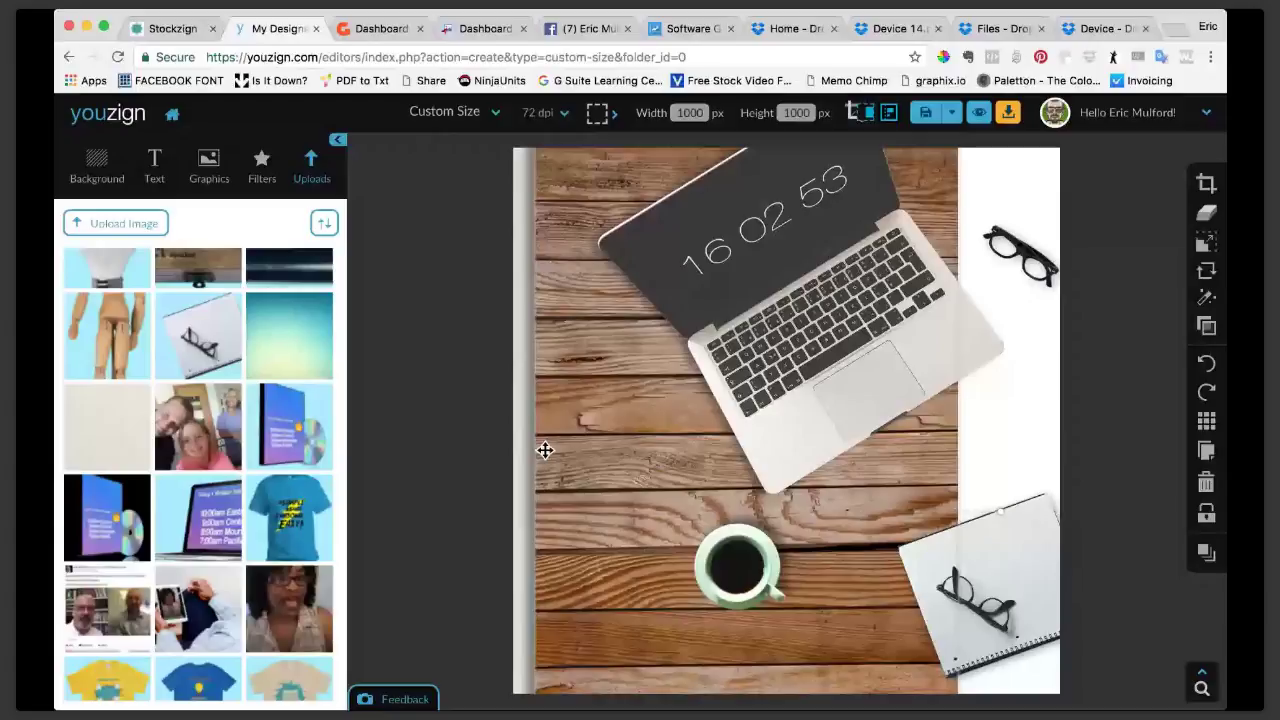
drag(545, 450, 610, 487)
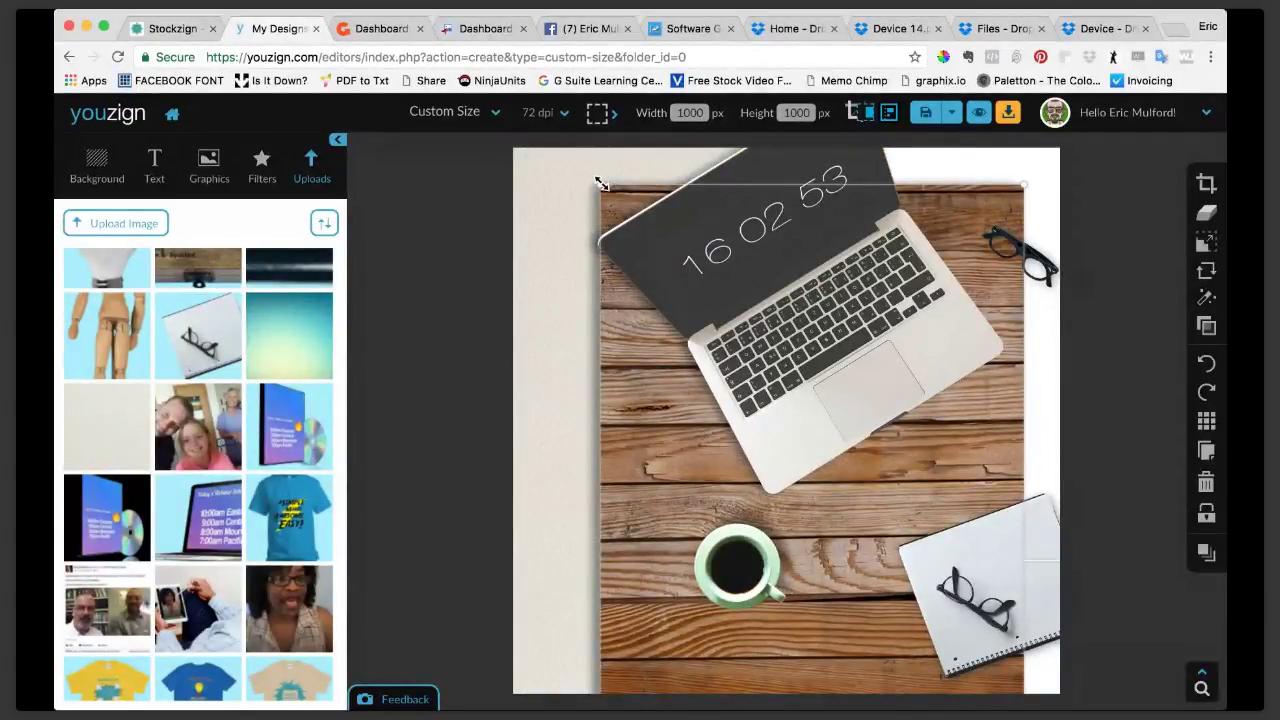
Step: Enlarge the wood plank image and shift it right to cover the canvas except for a paper strip along its left edge
drag(600, 184, 537, 150)
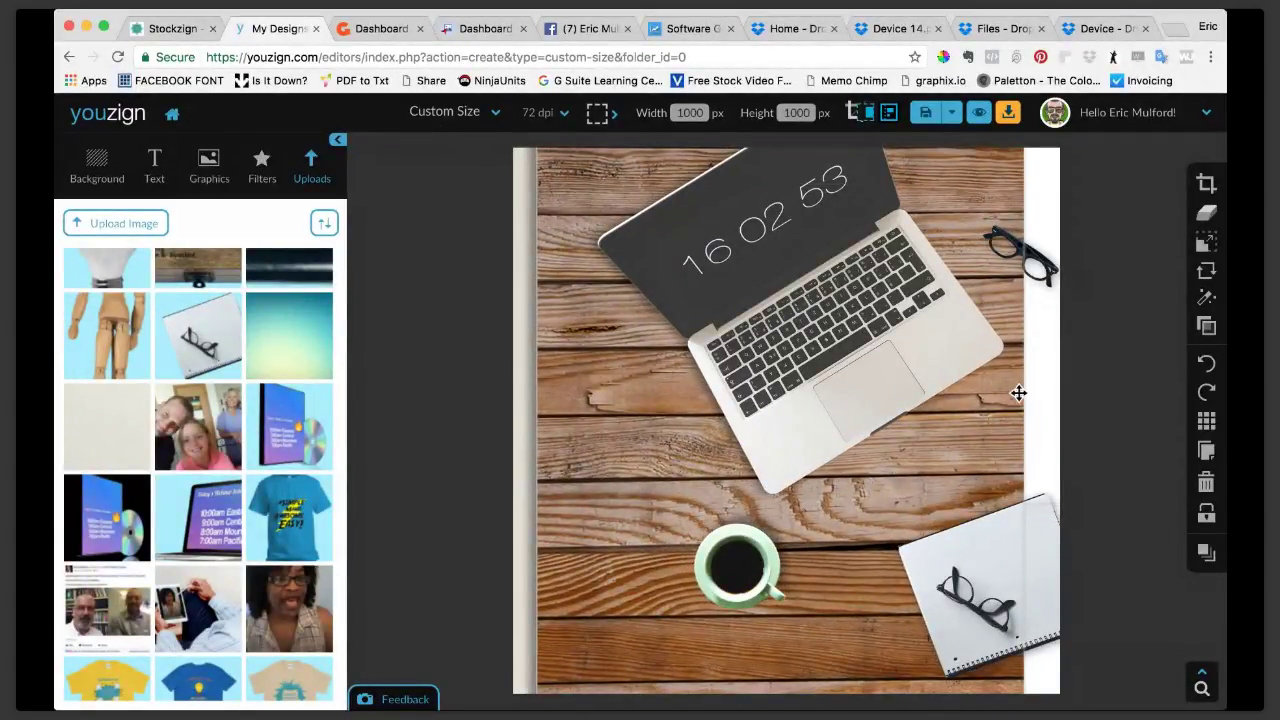
drag(1017, 394, 1064, 390)
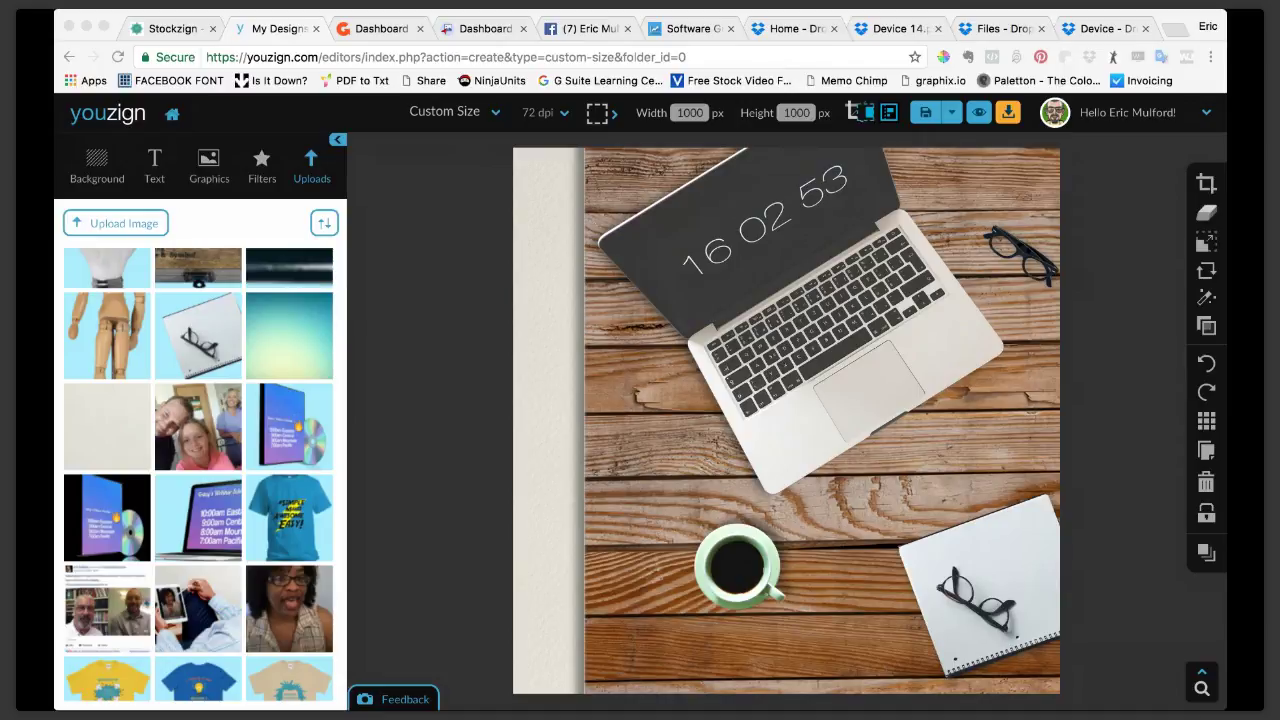
click(113, 420)
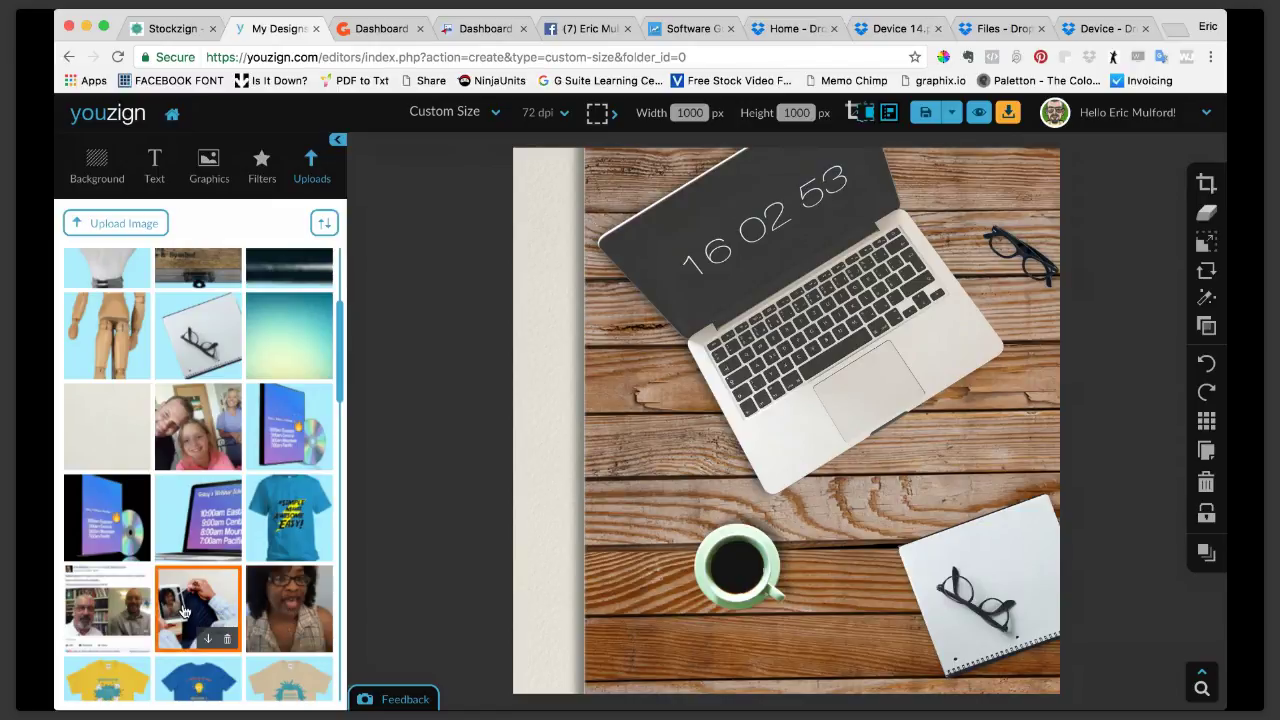
Step: Delete the laptop and all remaining images, including the wood and paper layers, to clear the canvas
click(889, 360)
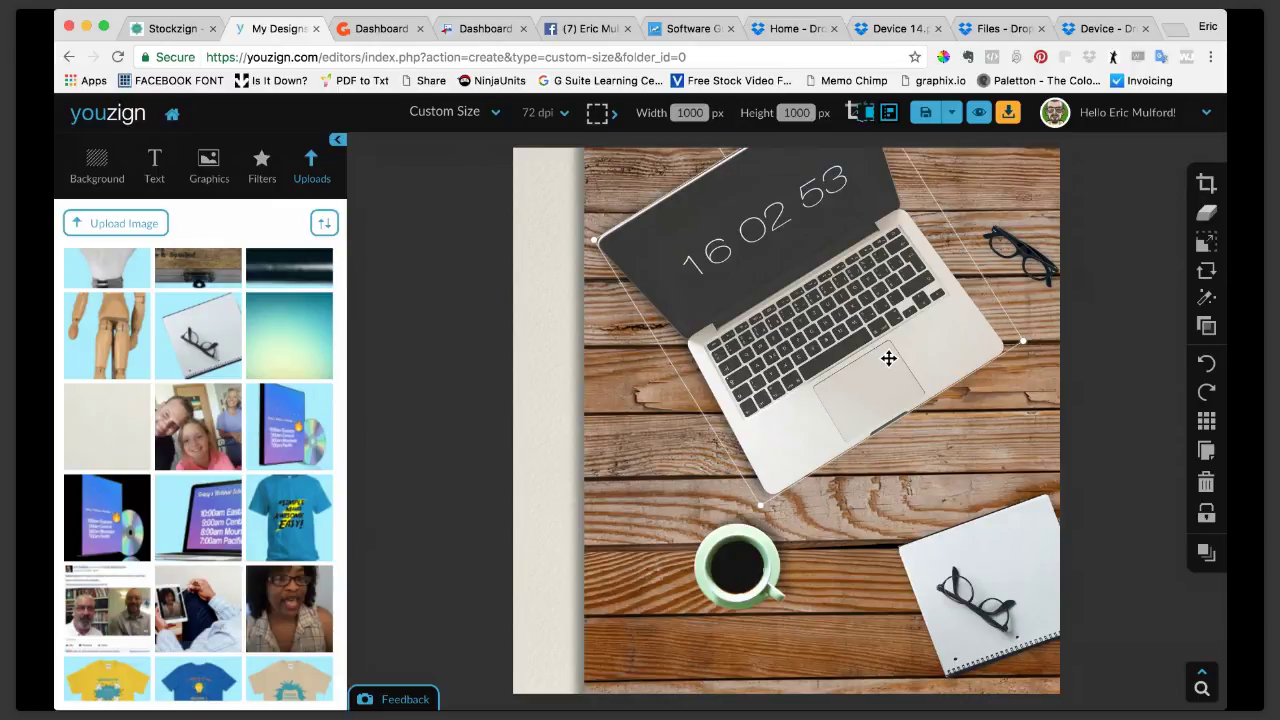
click(1037, 415)
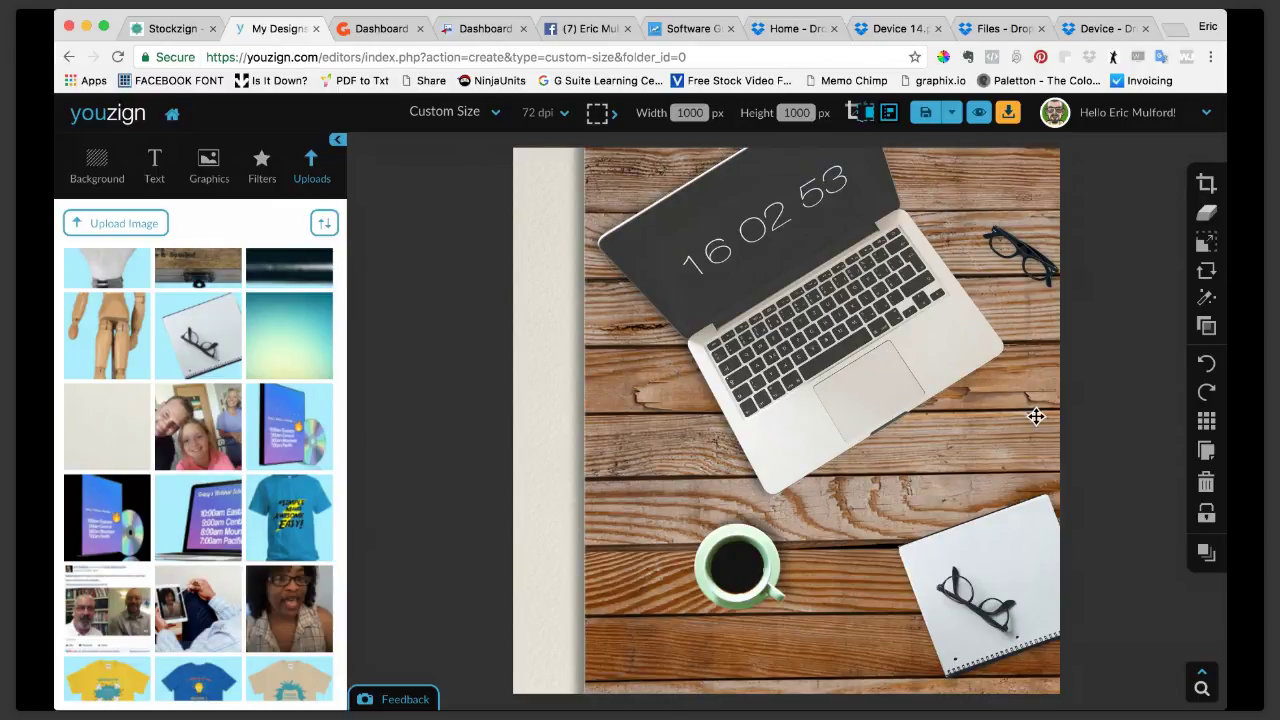
click(927, 308)
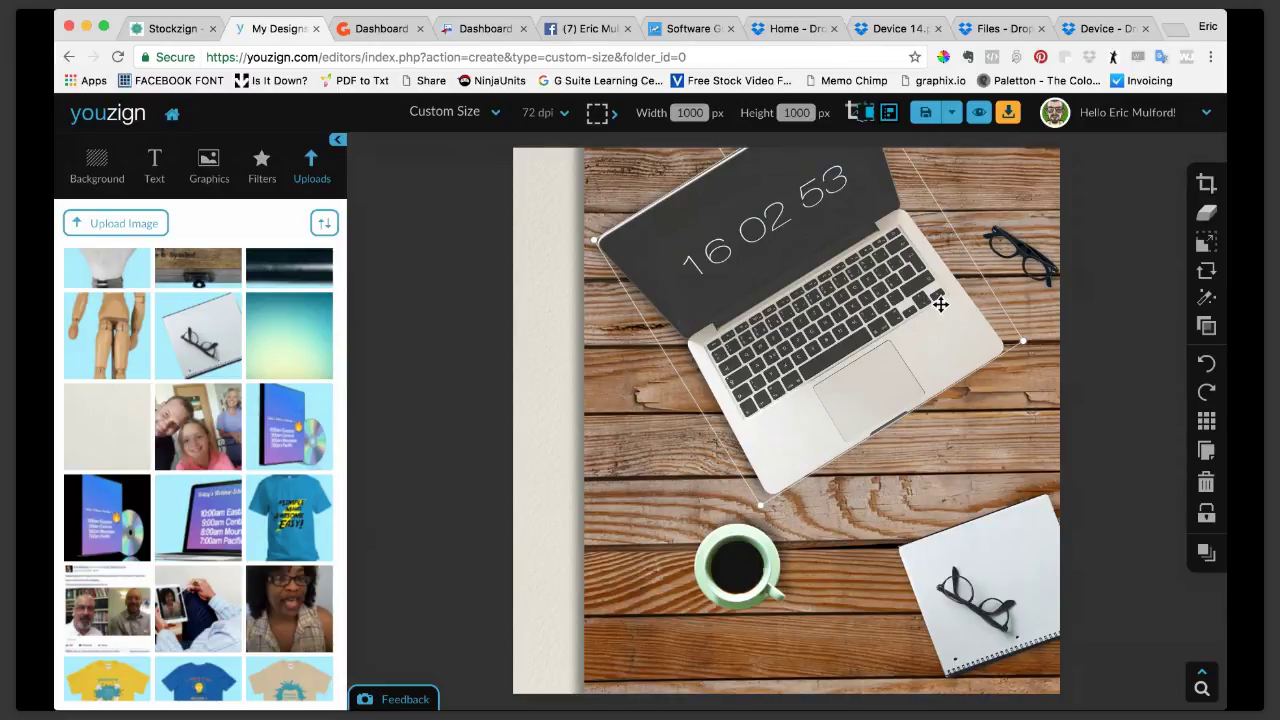
click(1206, 326)
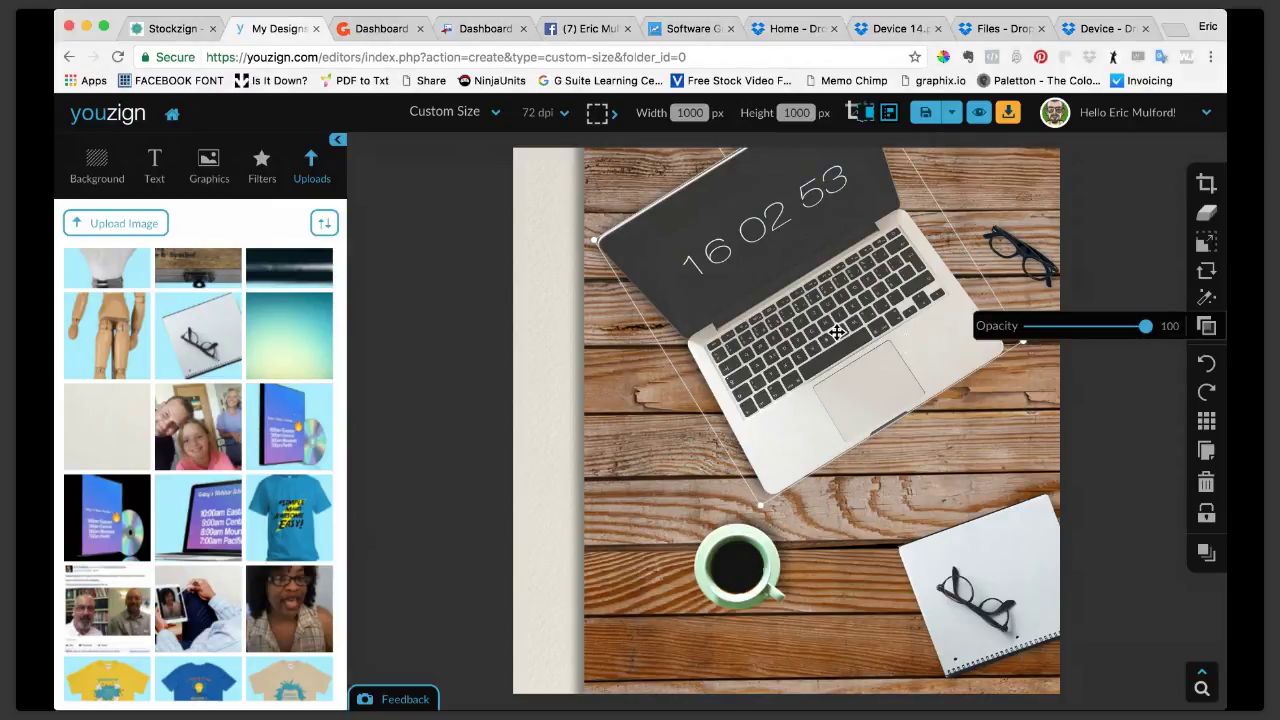
click(1199, 481)
click(1028, 250)
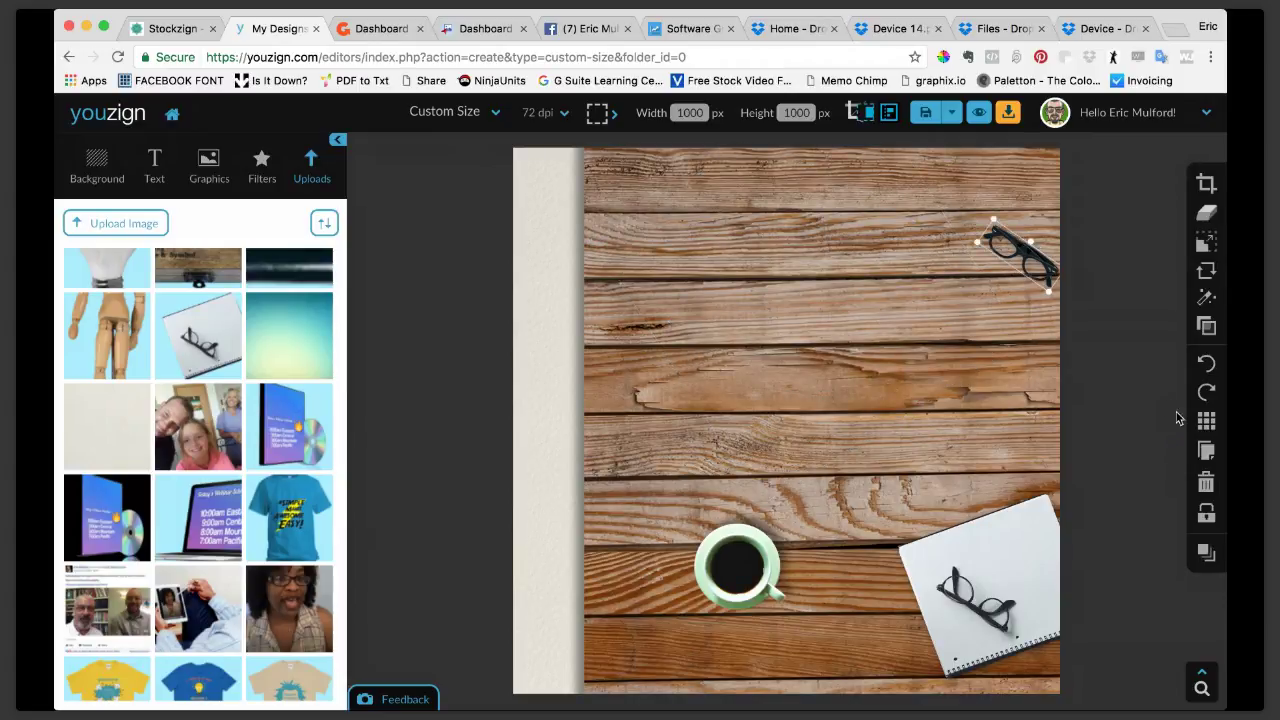
click(1021, 446)
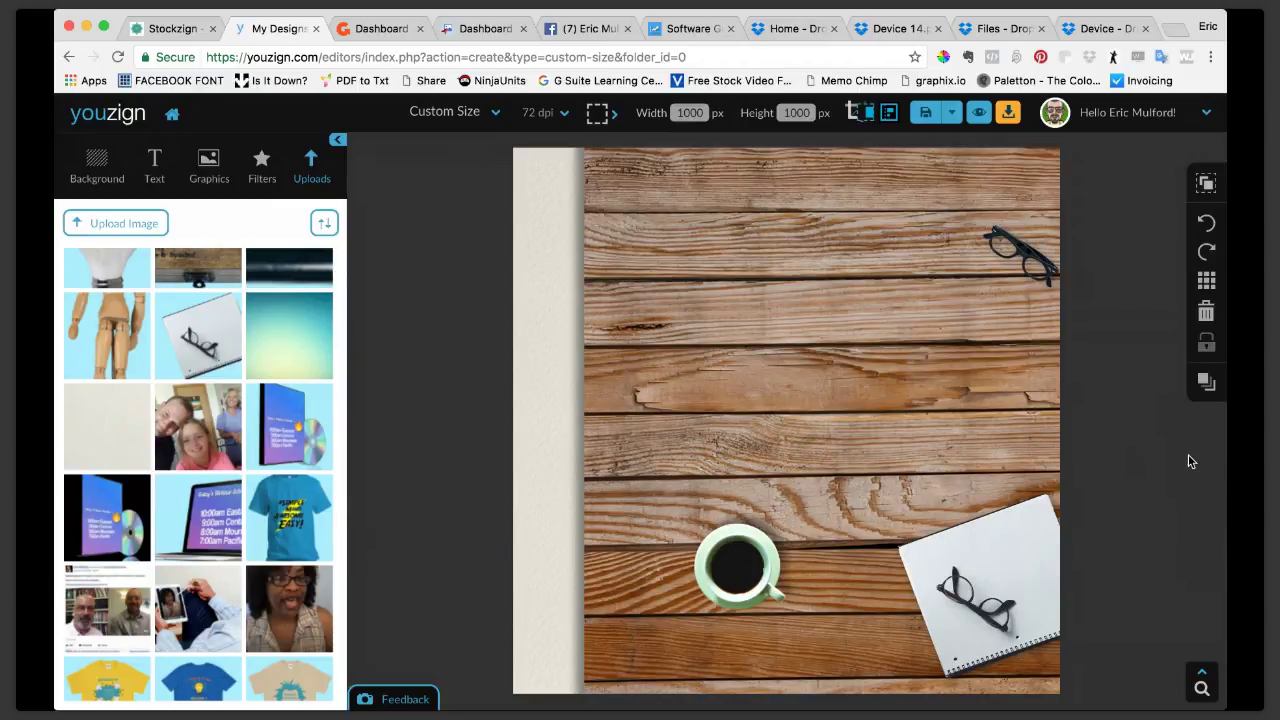
click(1208, 313)
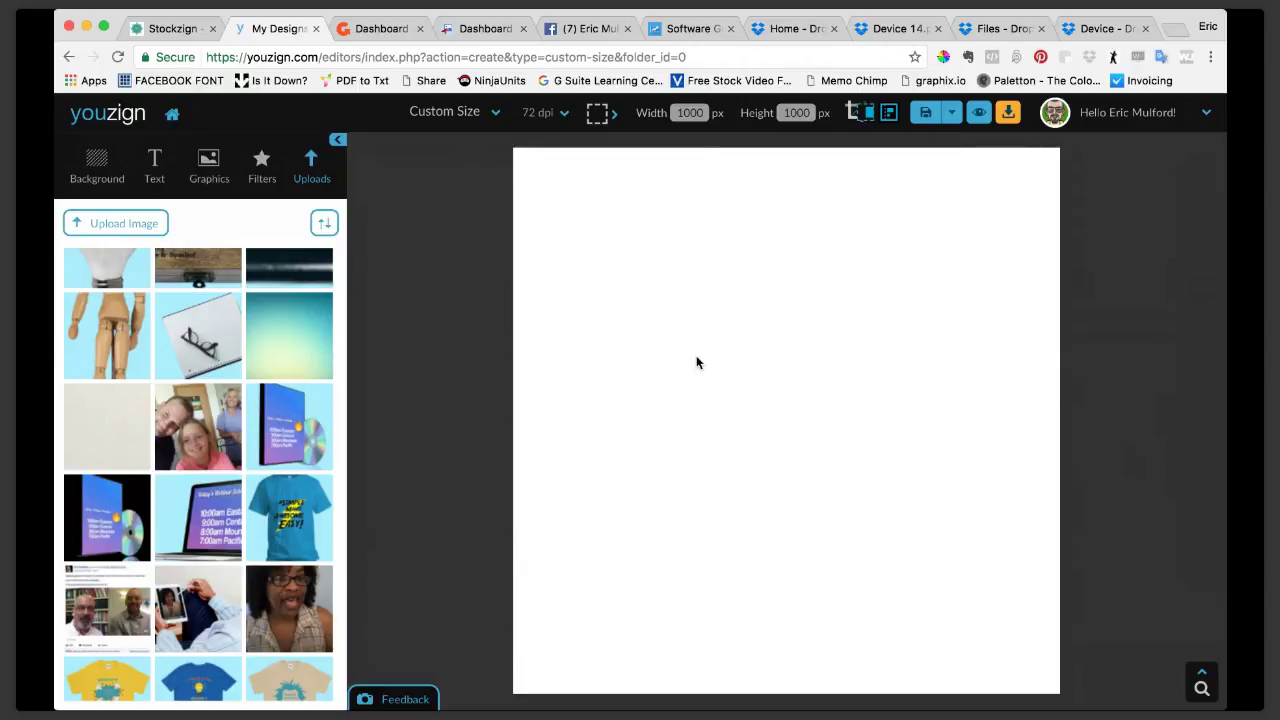
Step: Add the "What About A Title?" text preset to the canvas and enlarge it near the middle
click(154, 168)
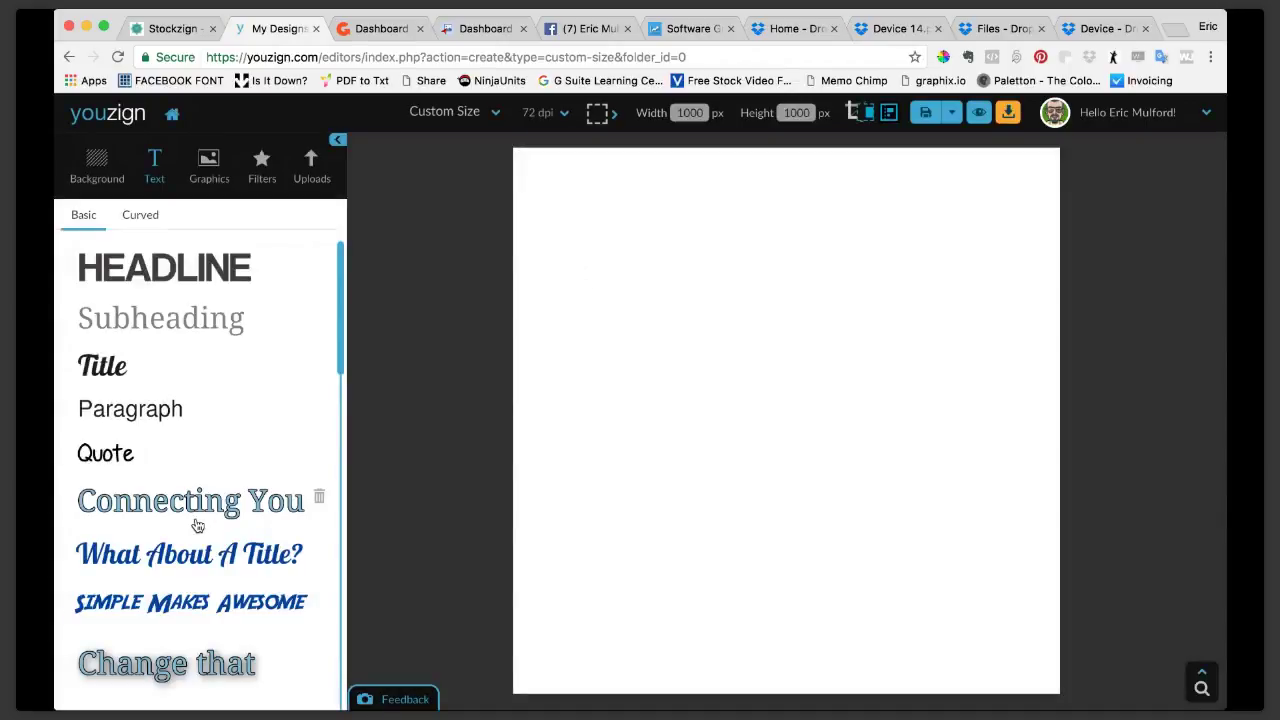
click(190, 563)
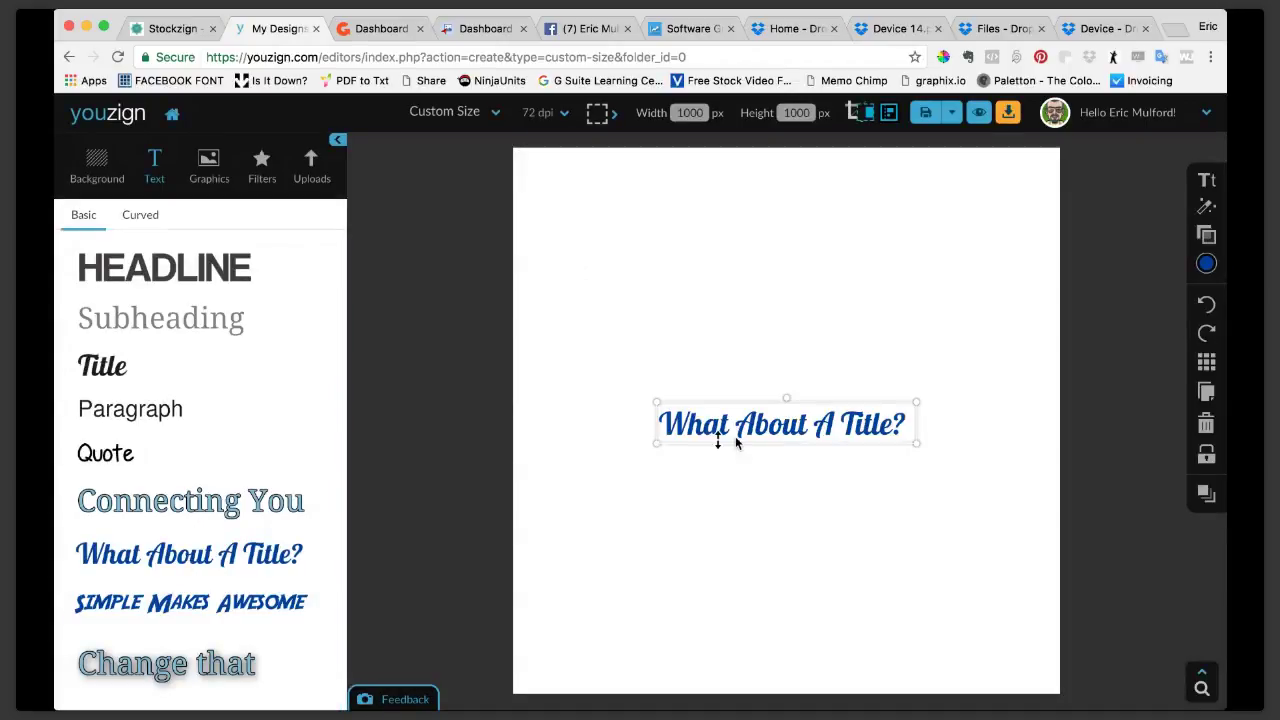
drag(656, 442, 528, 546)
drag(633, 447, 695, 420)
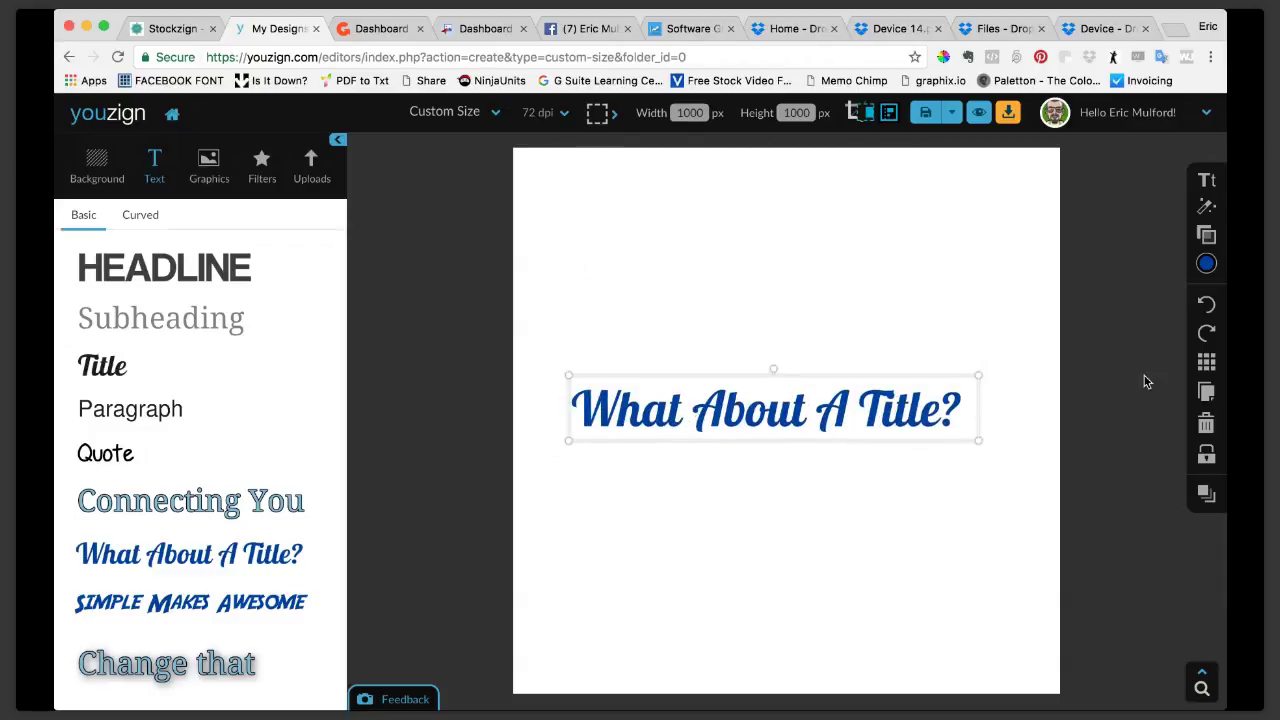
Step: Duplicate the title and offset the copy slightly up and right over the original
click(1206, 392)
drag(840, 418, 825, 412)
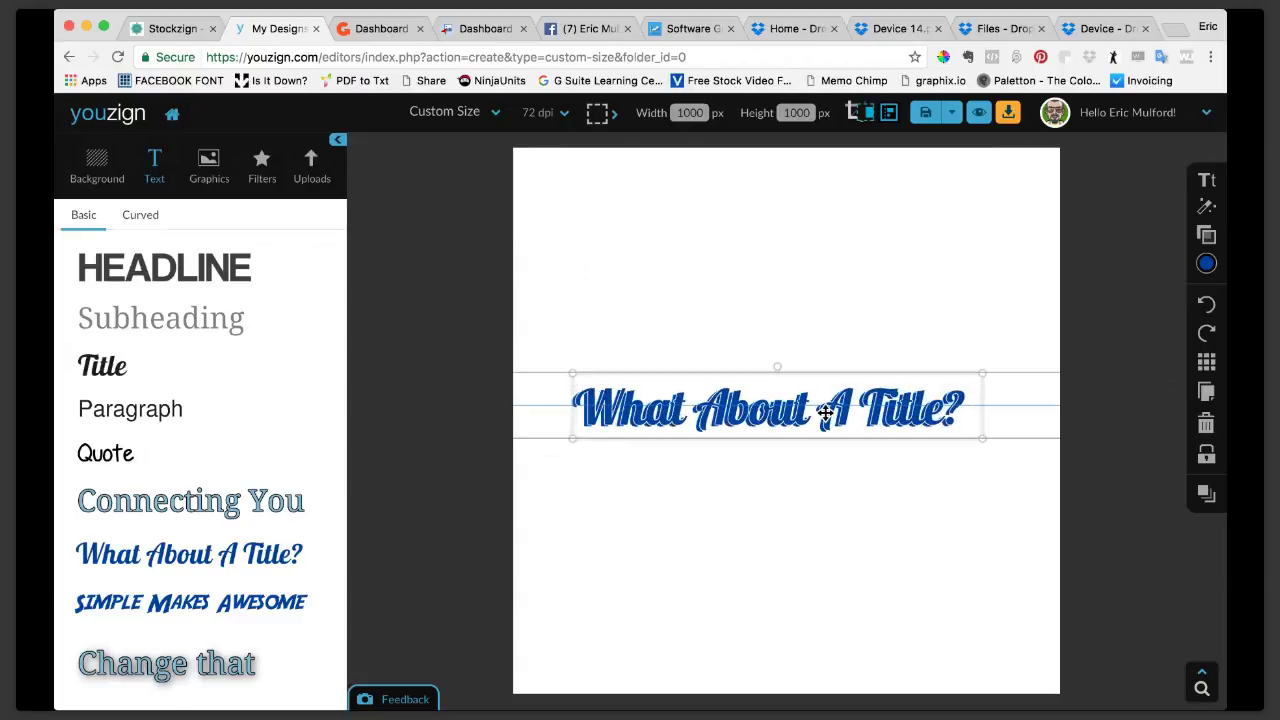
click(825, 486)
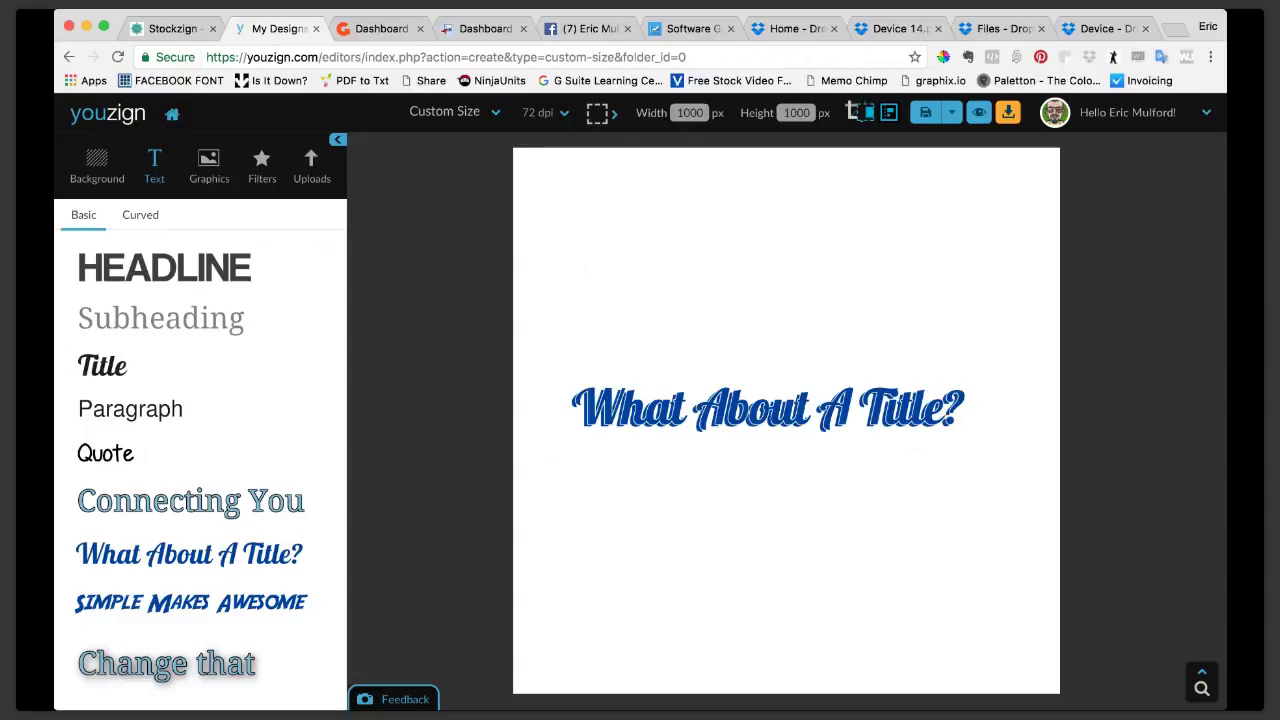
Step: Add a shadow to the front title copy, angled toward the upper left with an opacity of 21
click(895, 428)
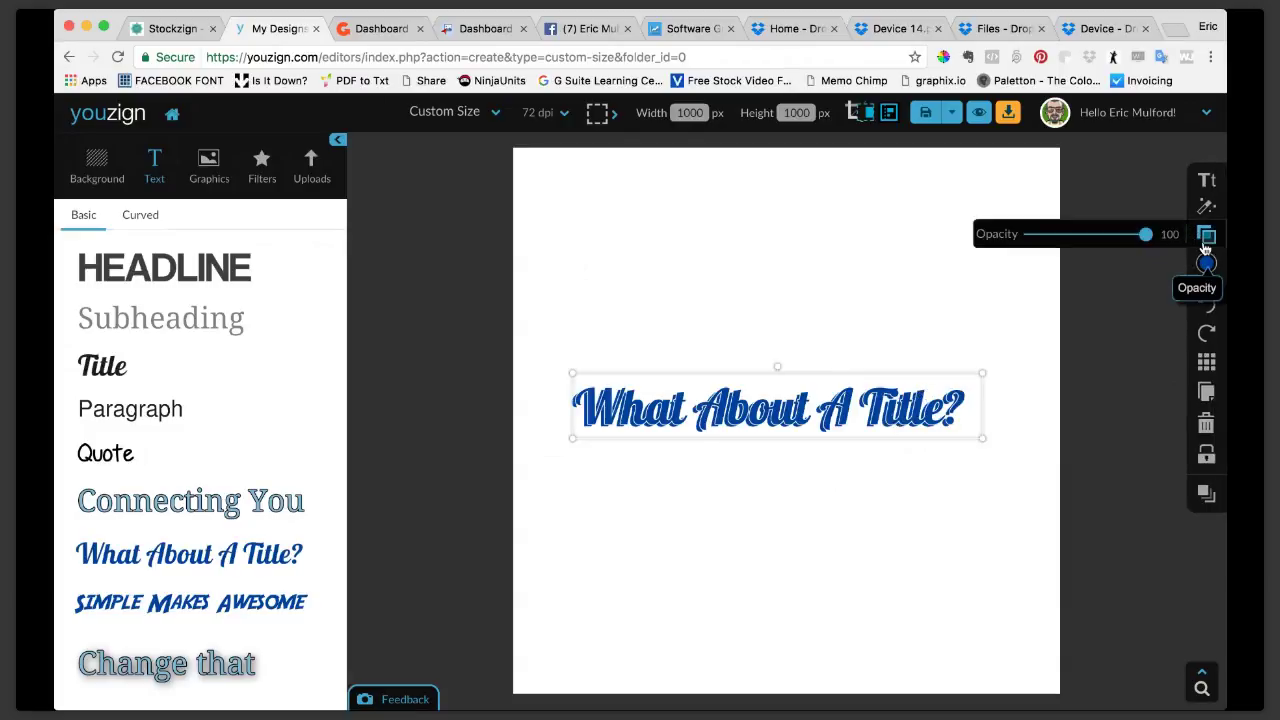
mouse_move(1206, 206)
click(1083, 351)
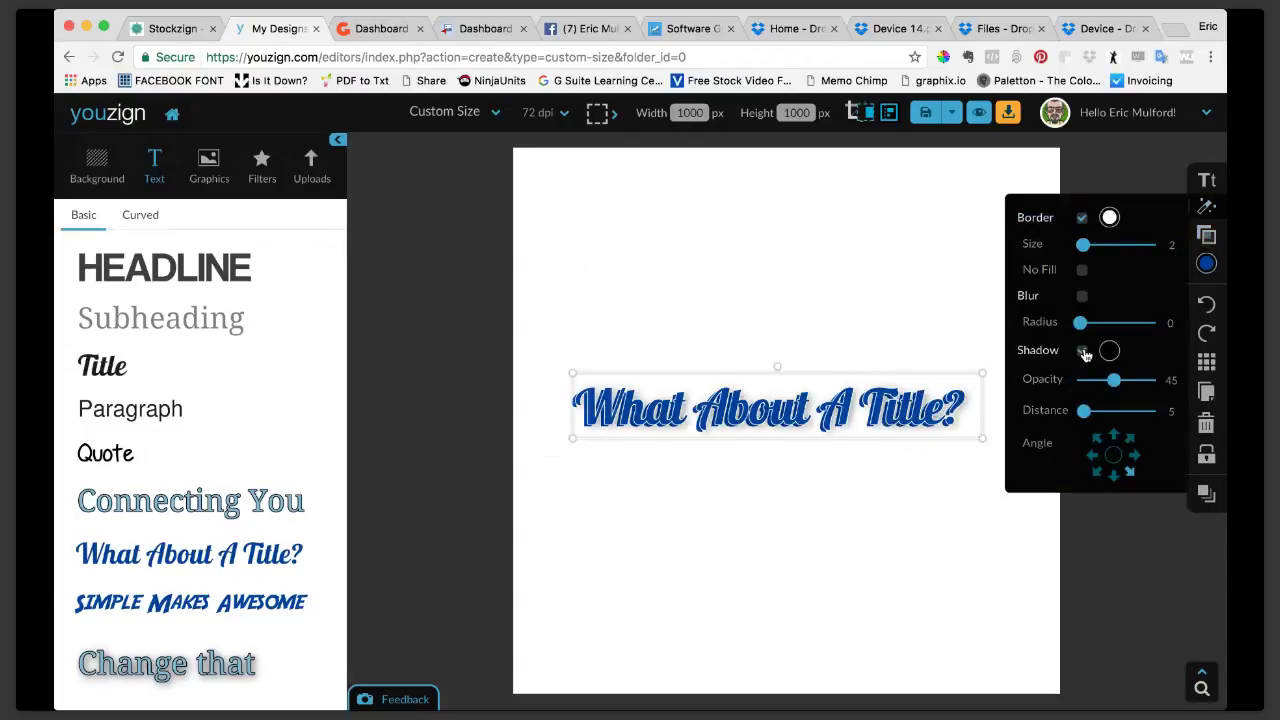
click(1097, 442)
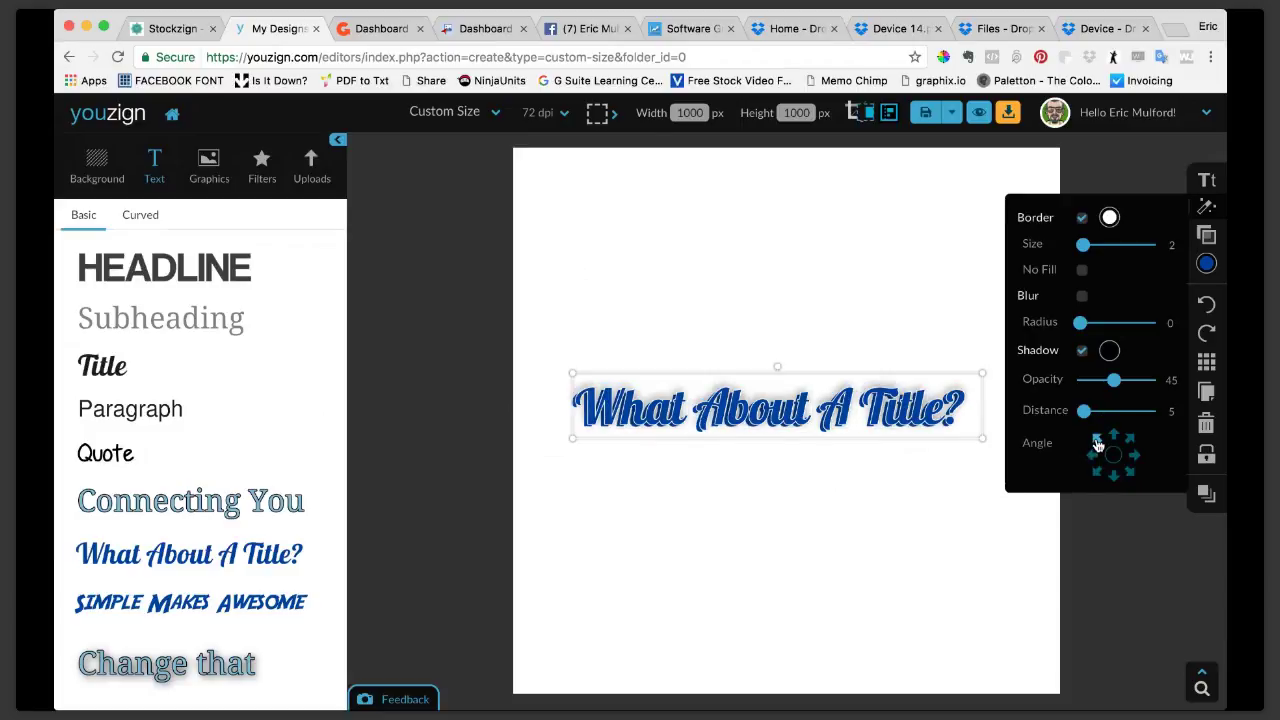
drag(1114, 386, 1097, 388)
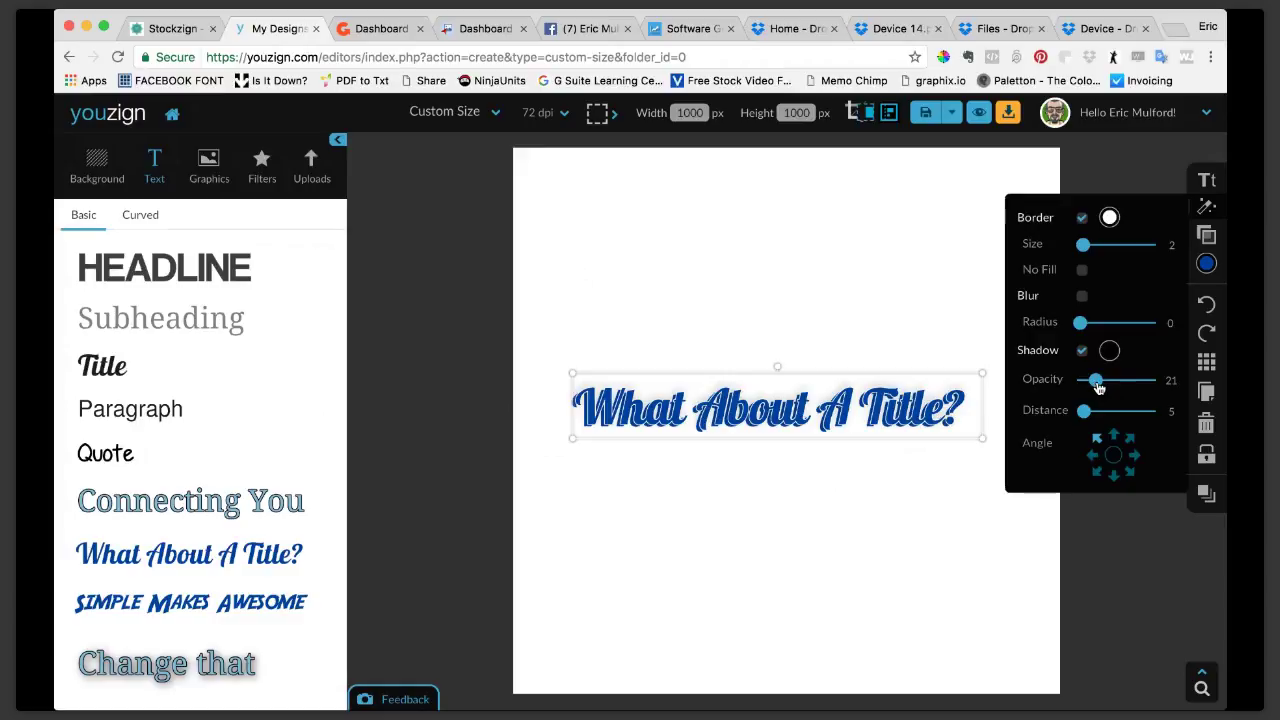
click(843, 330)
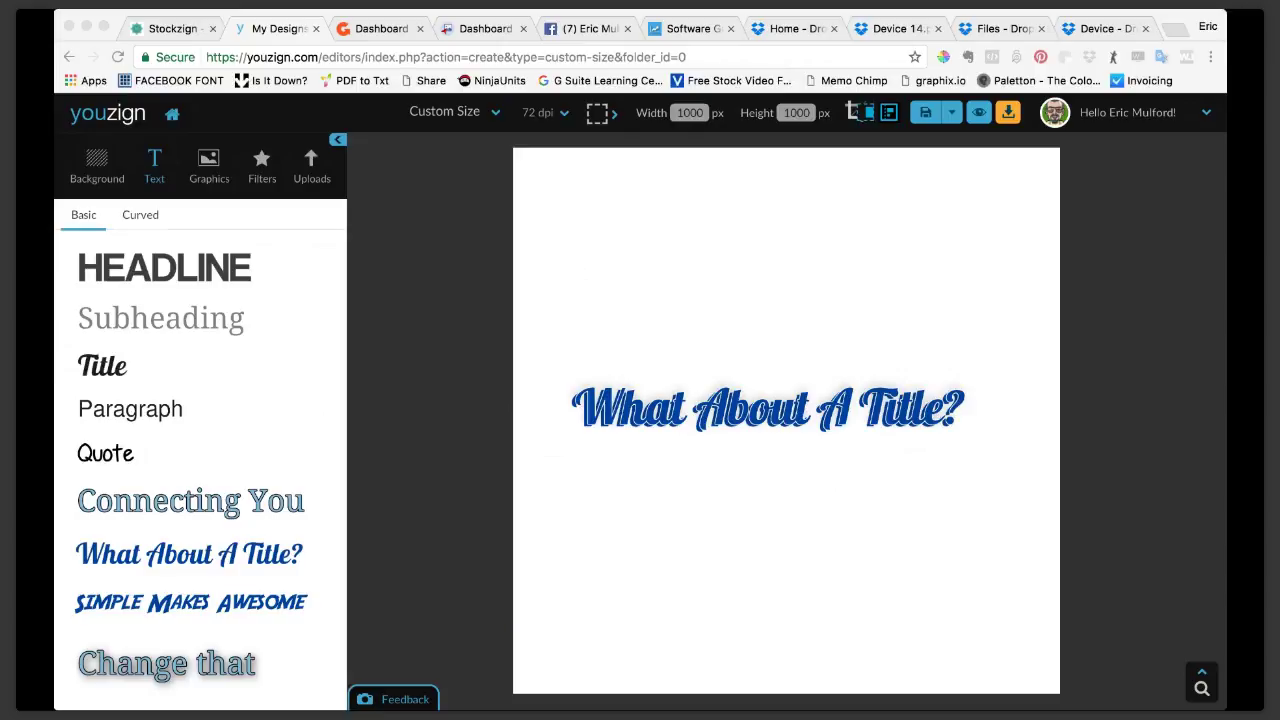
Step: Add the white light bulb image from the uploads and set the solid background color to gray #7F8282
click(78, 265)
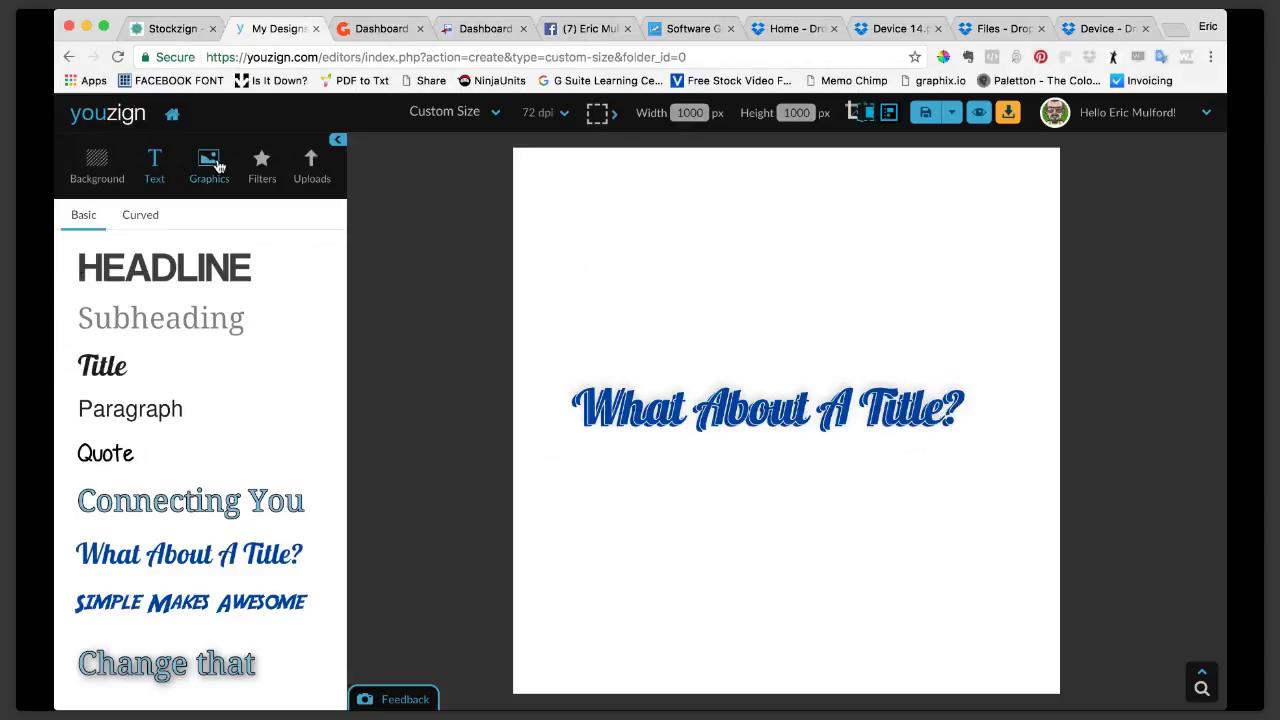
click(315, 182)
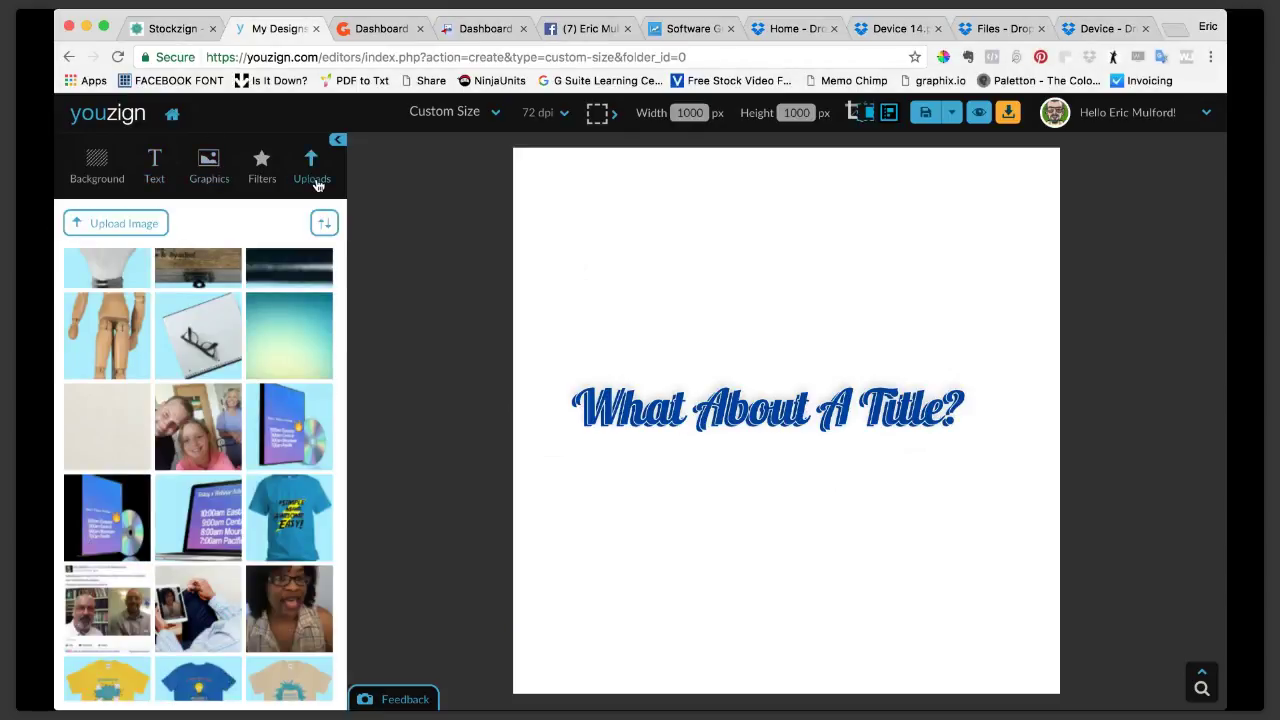
click(115, 285)
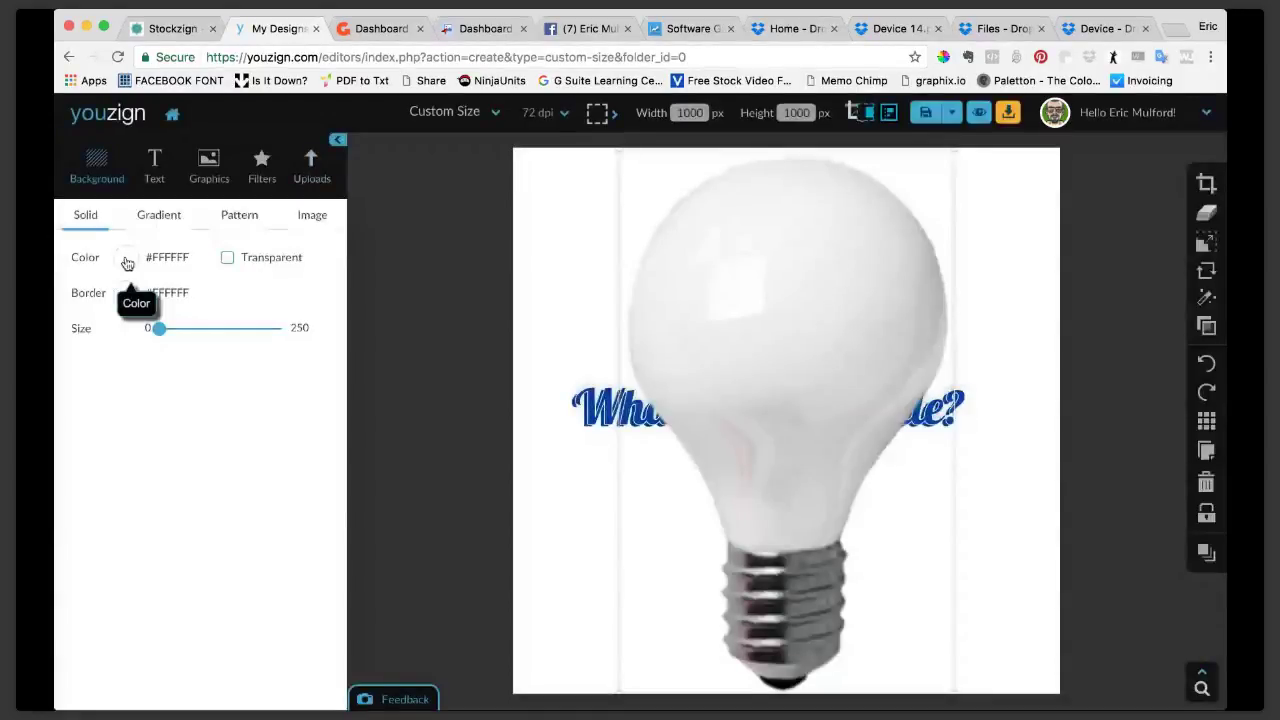
click(126, 260)
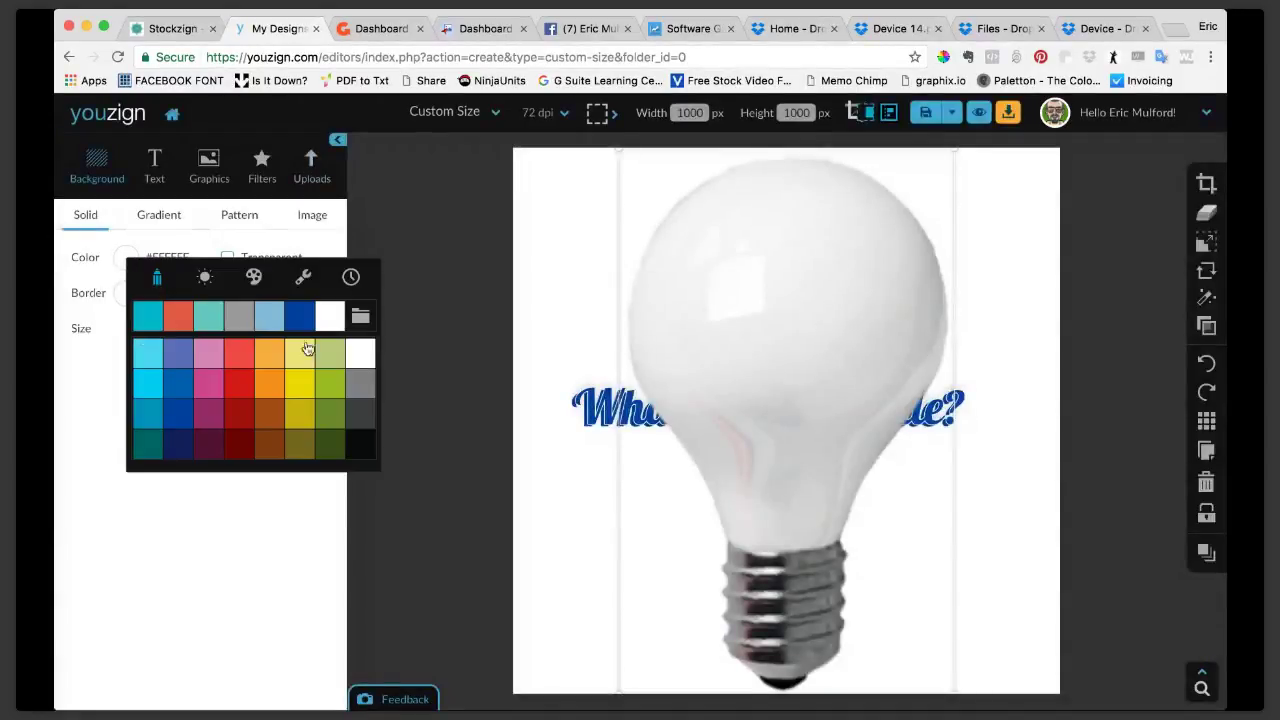
click(361, 387)
Step: Shrink the light bulb and place it above the word "Title?" in the upper right of the canvas
drag(754, 323, 663, 320)
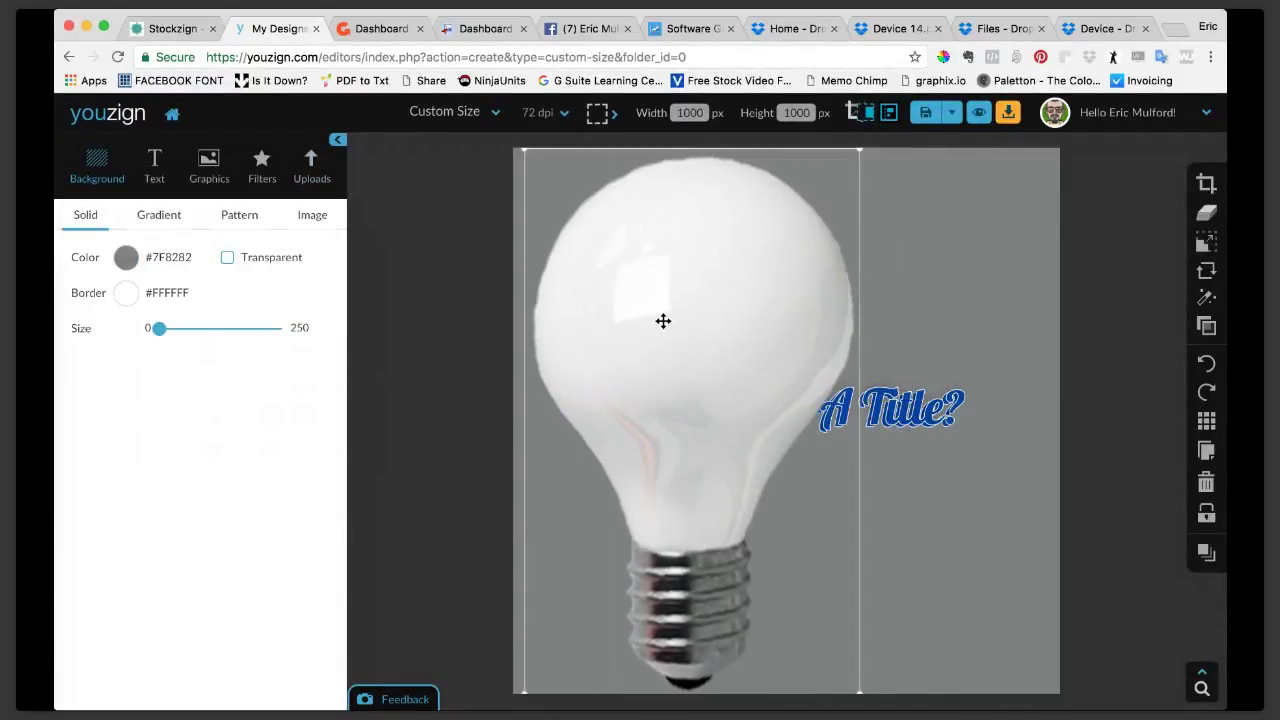
drag(524, 149, 765, 485)
drag(800, 546, 901, 239)
click(1018, 266)
Step: Add a shadow to the light bulb, angled toward the lower right with a distance of 30
click(902, 241)
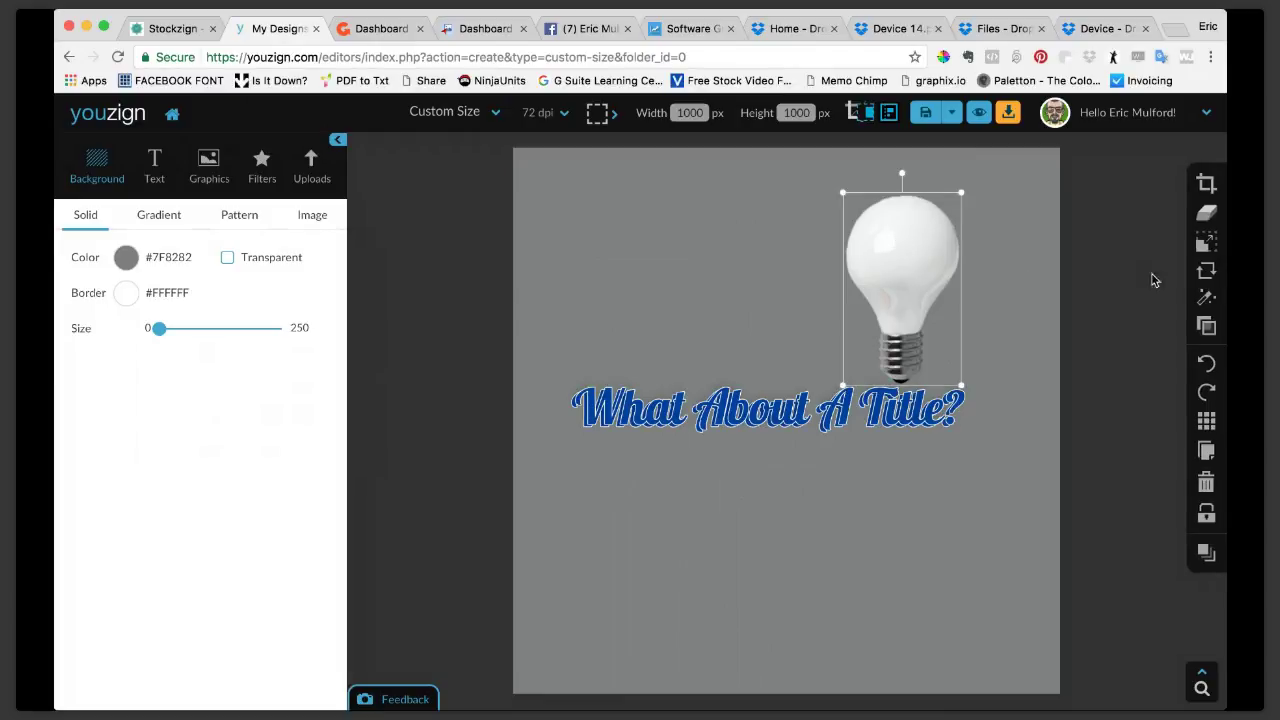
click(1205, 297)
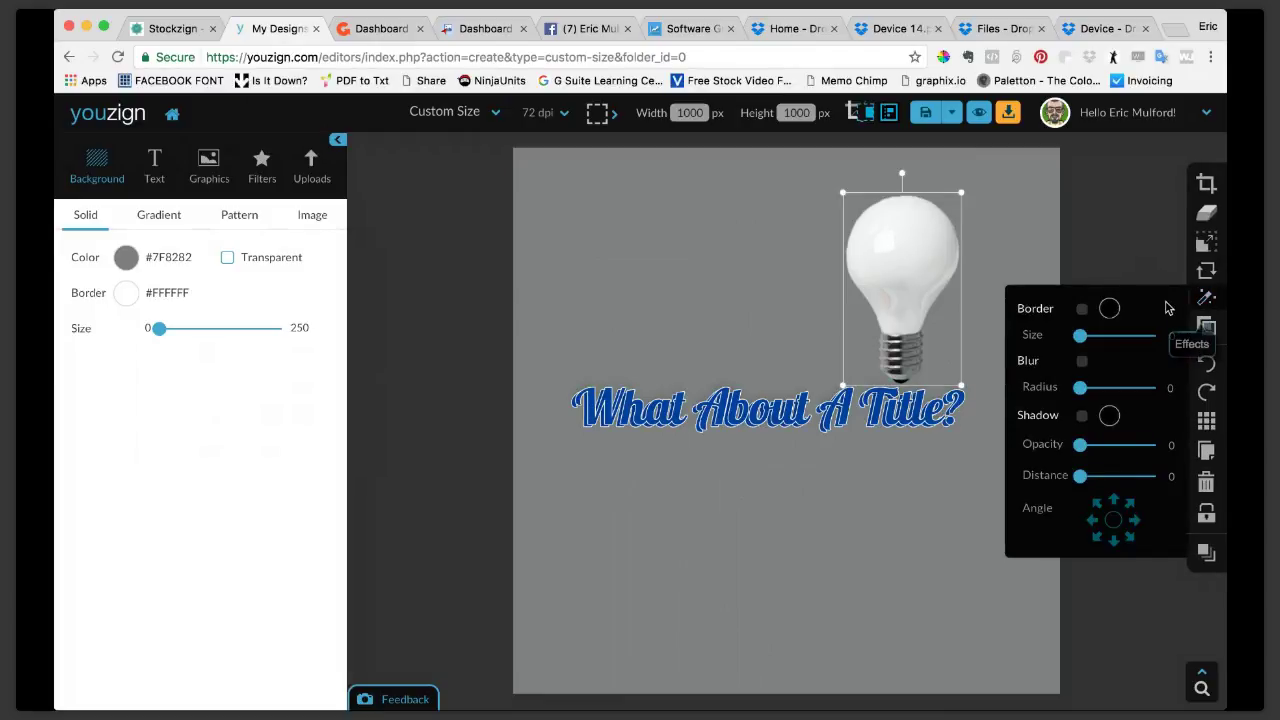
click(1081, 418)
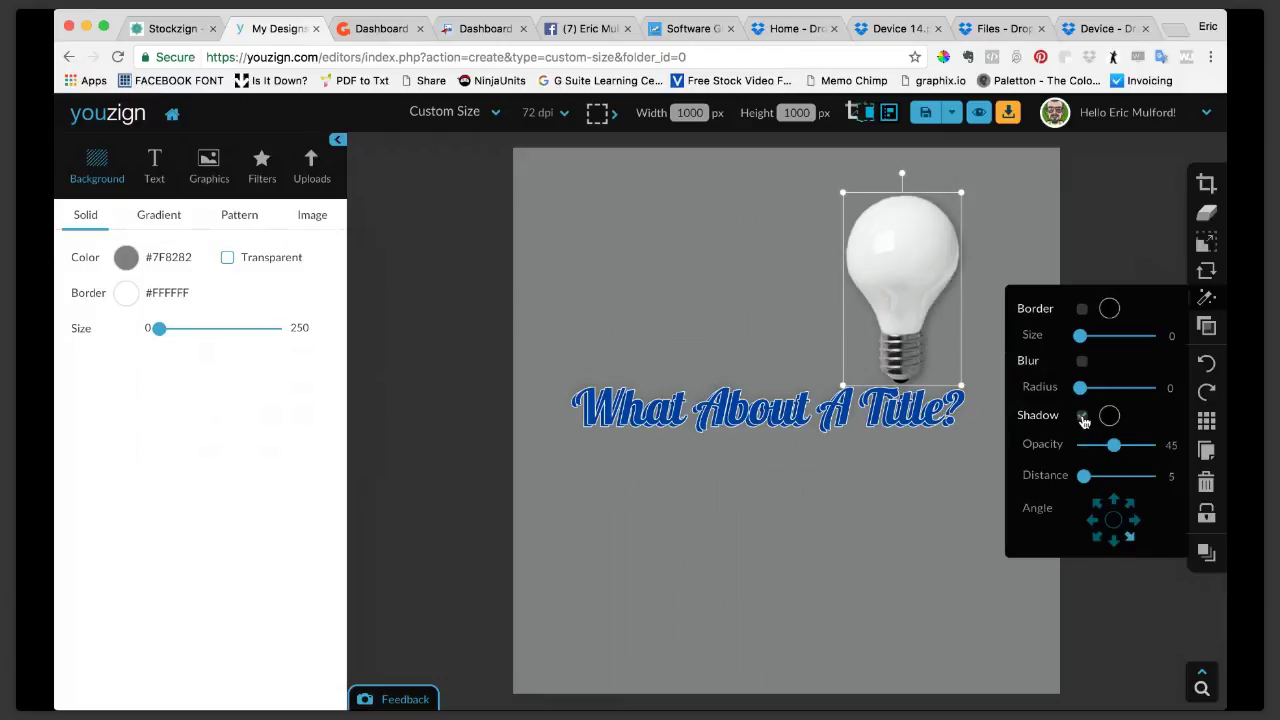
click(1089, 482)
drag(1089, 483, 1106, 482)
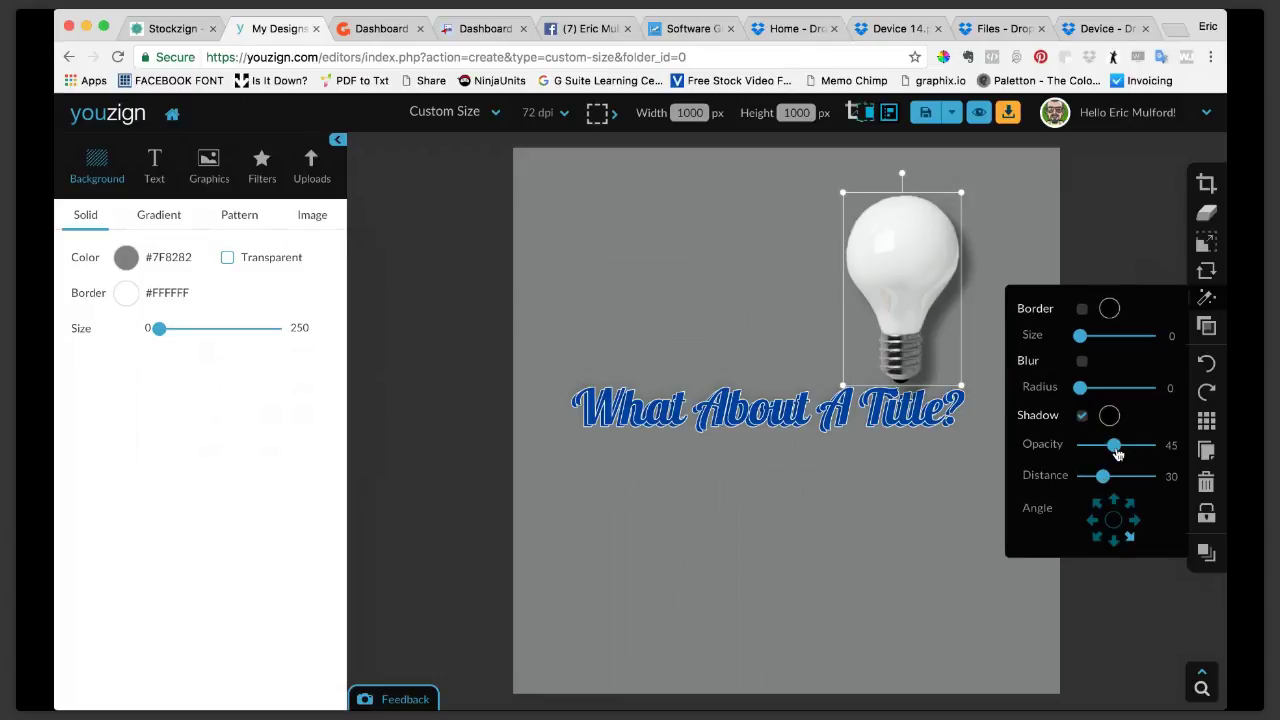
click(1027, 220)
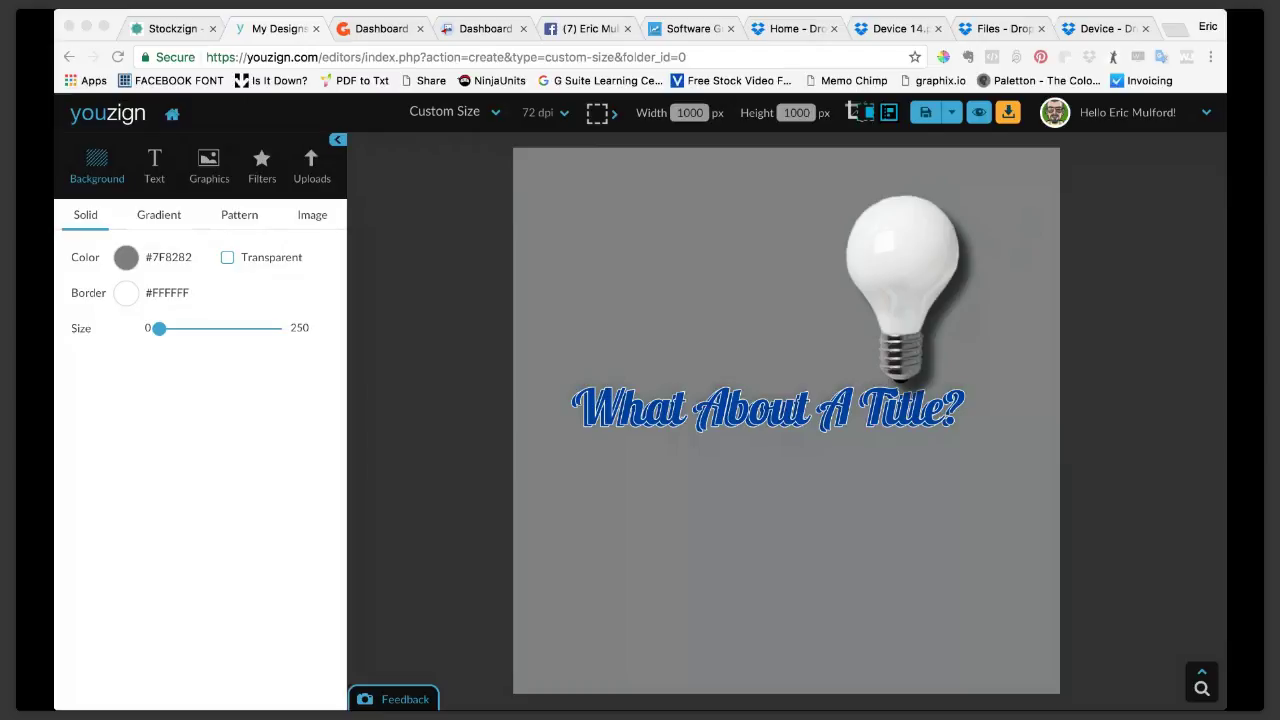
Step: Nudge the shadowed title copy slightly left, and separate the overlapping titles by placing it just below the original
click(764, 414)
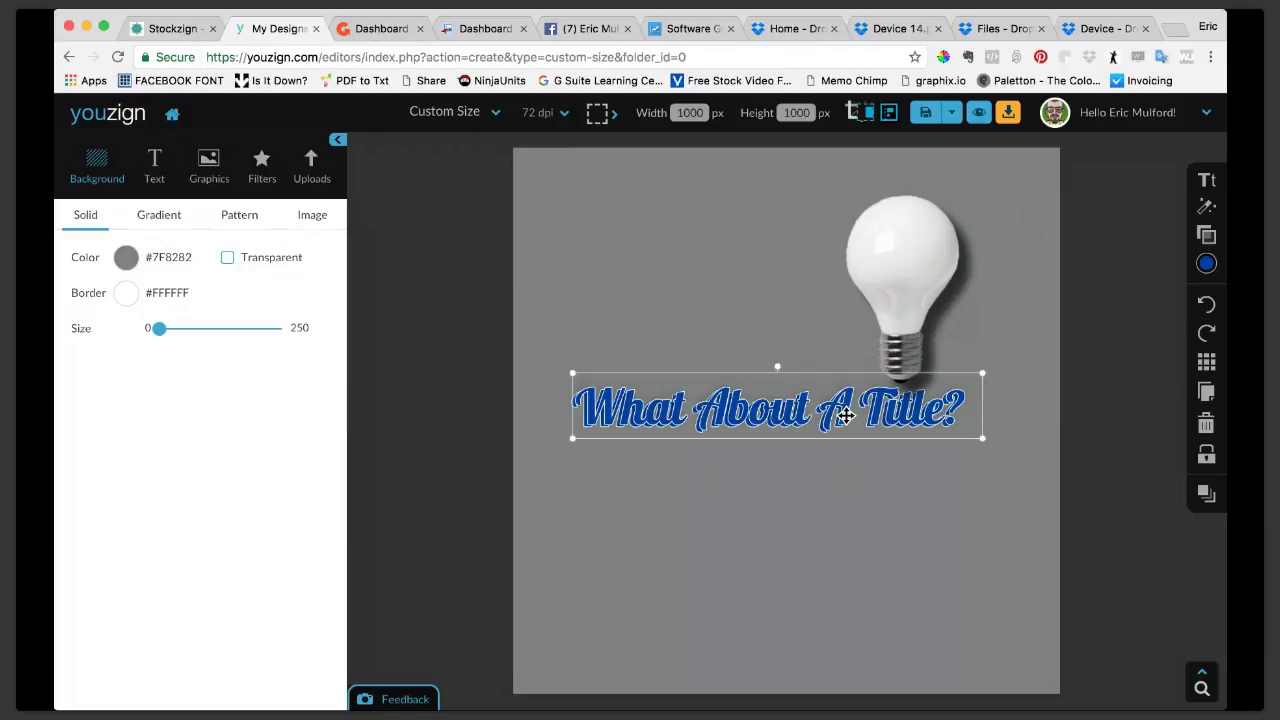
drag(735, 405, 734, 405)
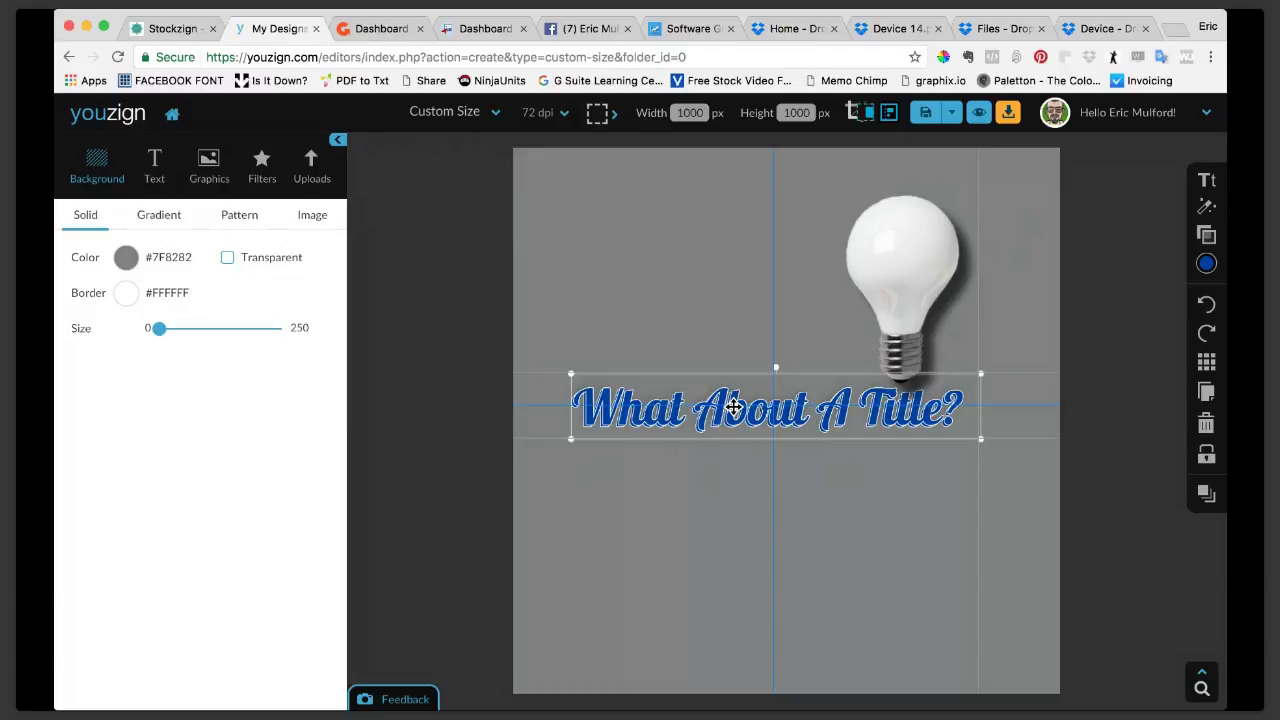
drag(735, 405, 735, 405)
click(809, 485)
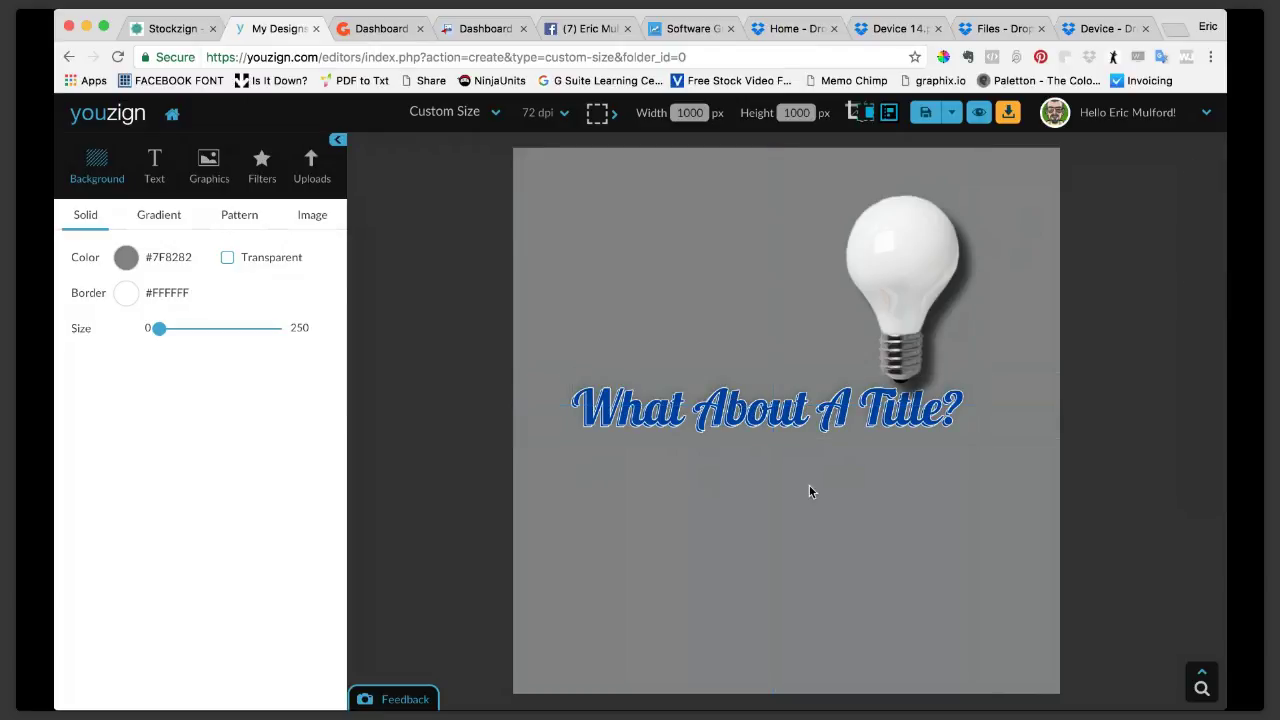
click(774, 413)
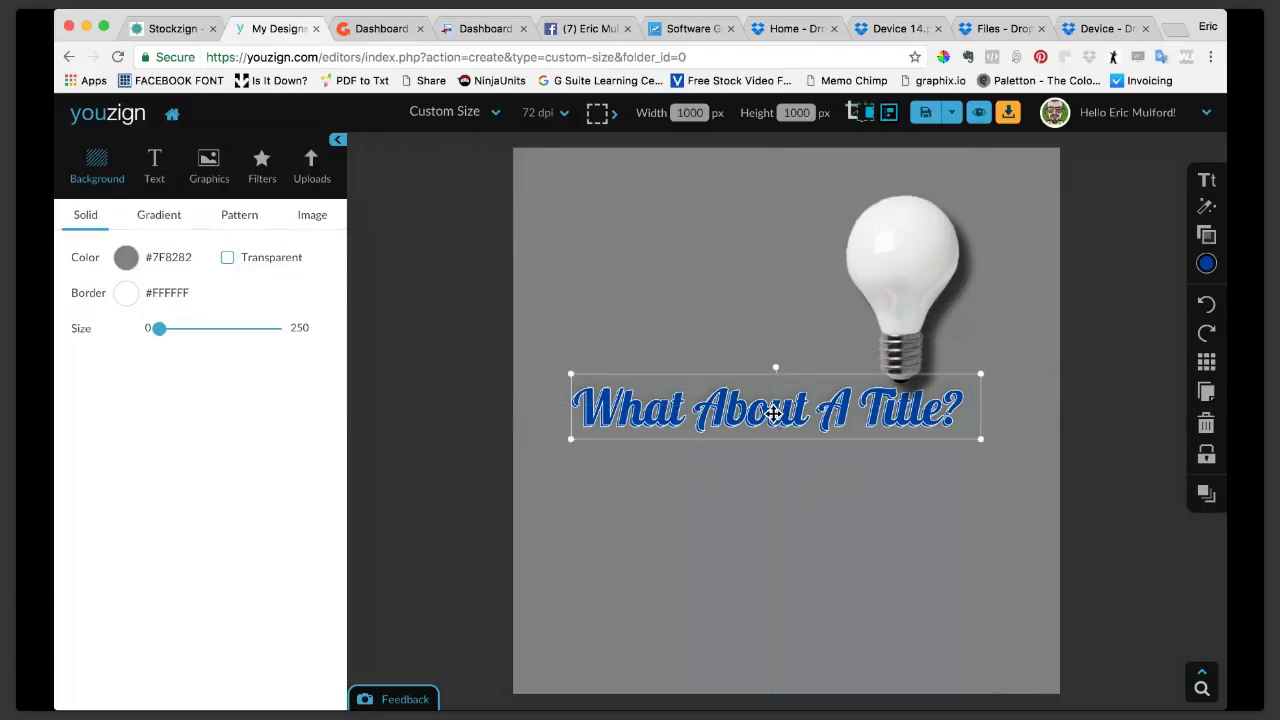
key(ctrl+d)
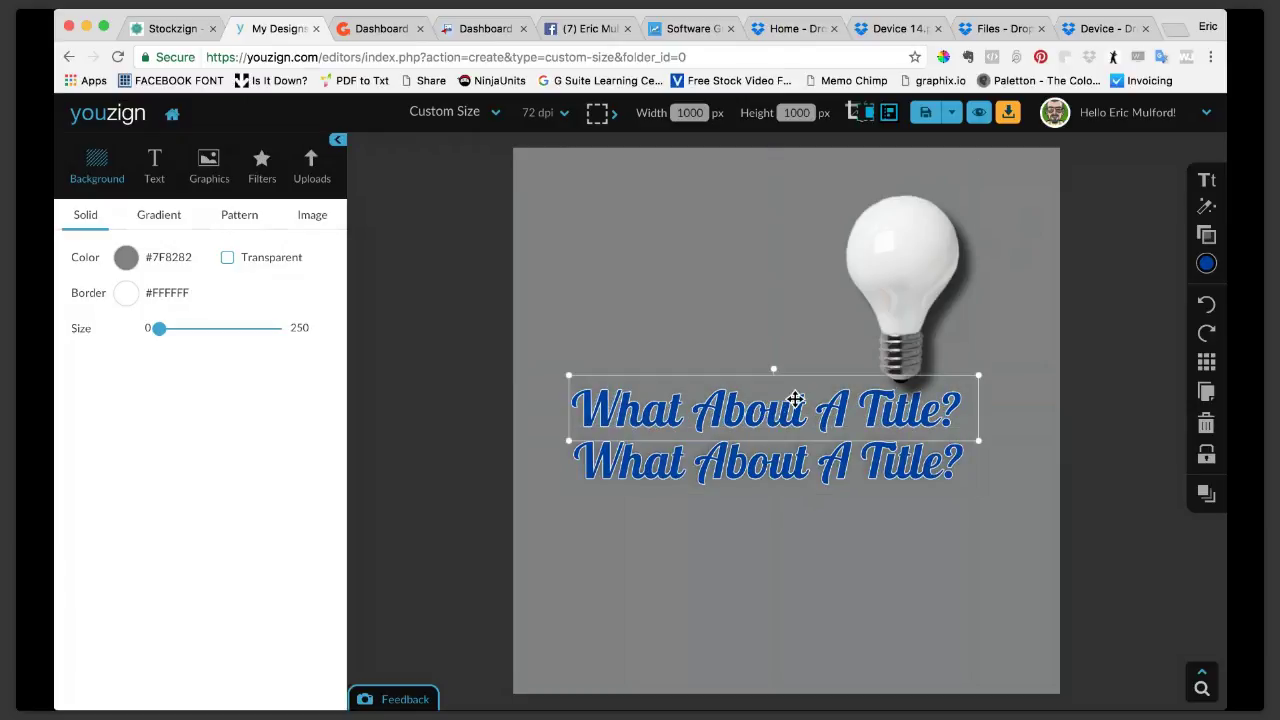
Step: Darken the blue fill of the upper "What About A Title?" text slightly and remove its white border
click(1206, 262)
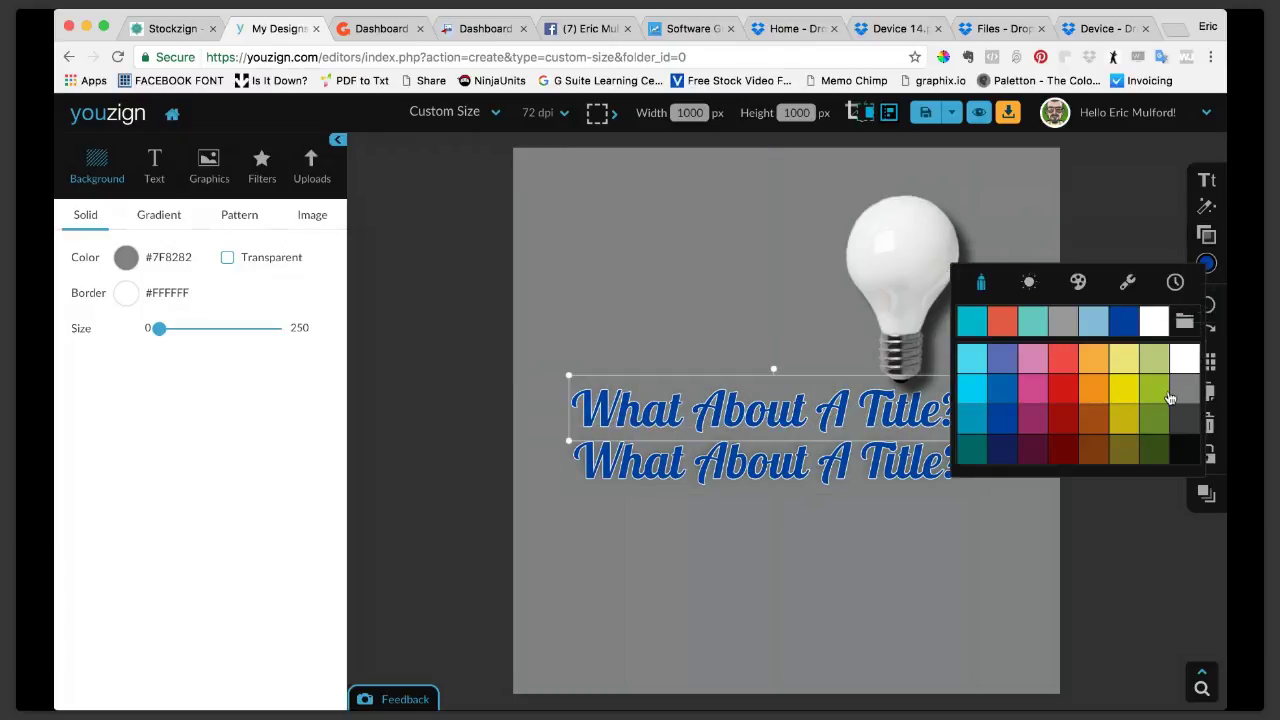
click(1126, 322)
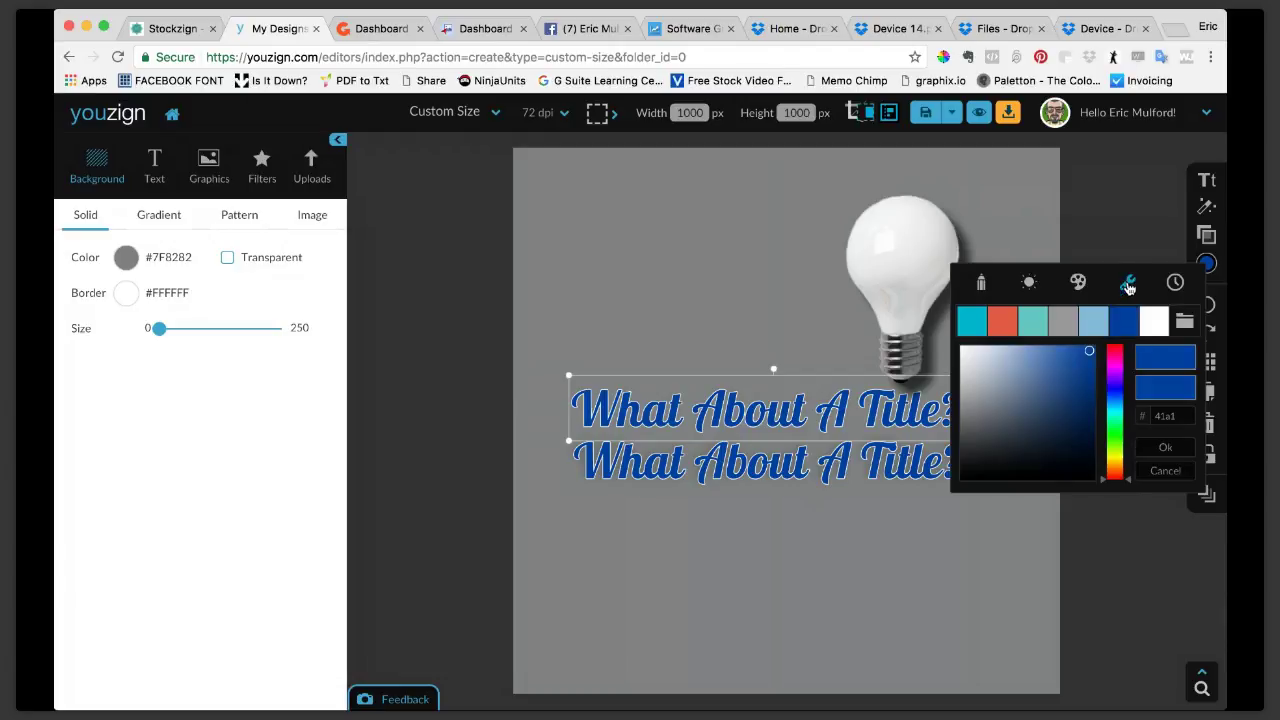
drag(1089, 351, 1089, 366)
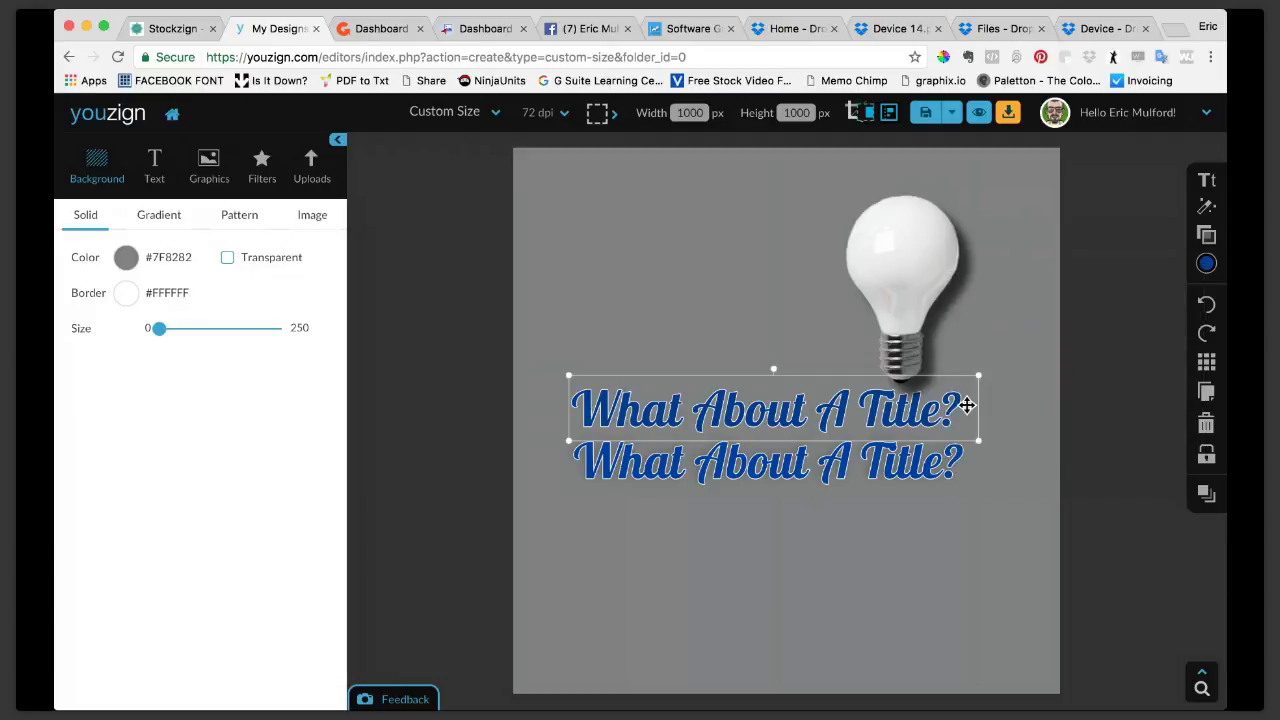
click(1206, 206)
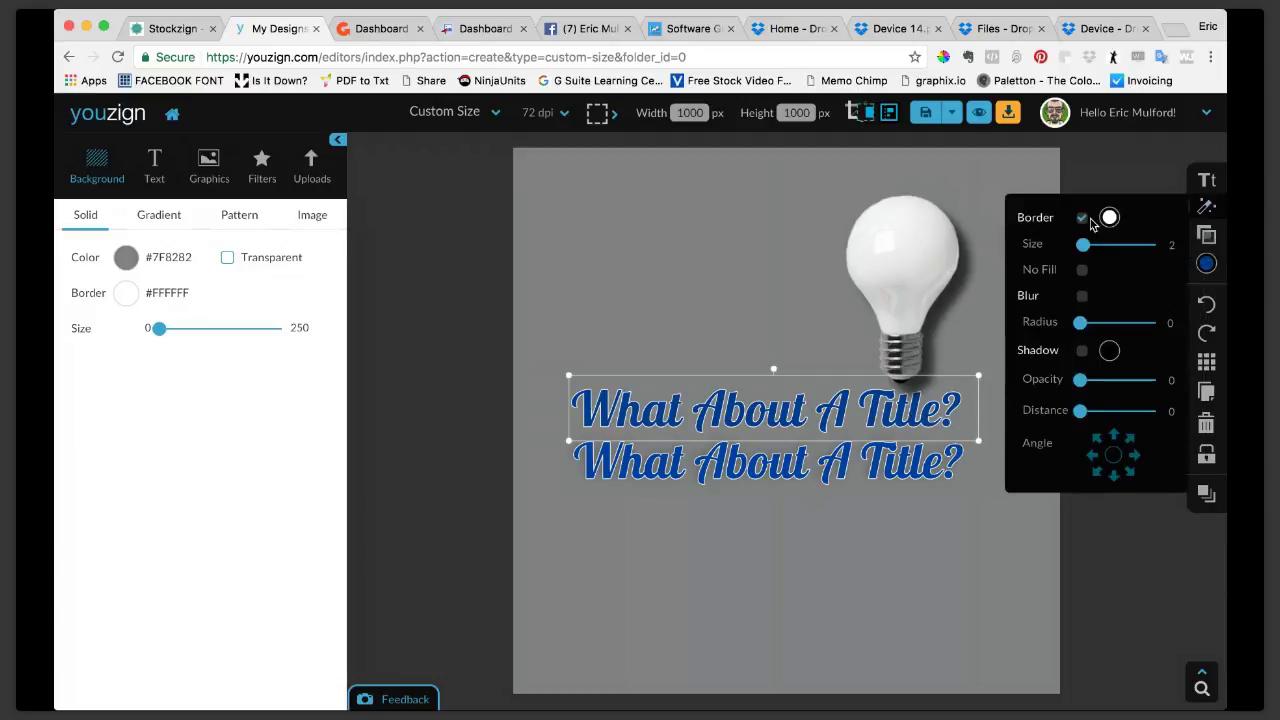
Step: Move the lower shadowed title up over the darker one, offset slightly down and to the right
click(895, 470)
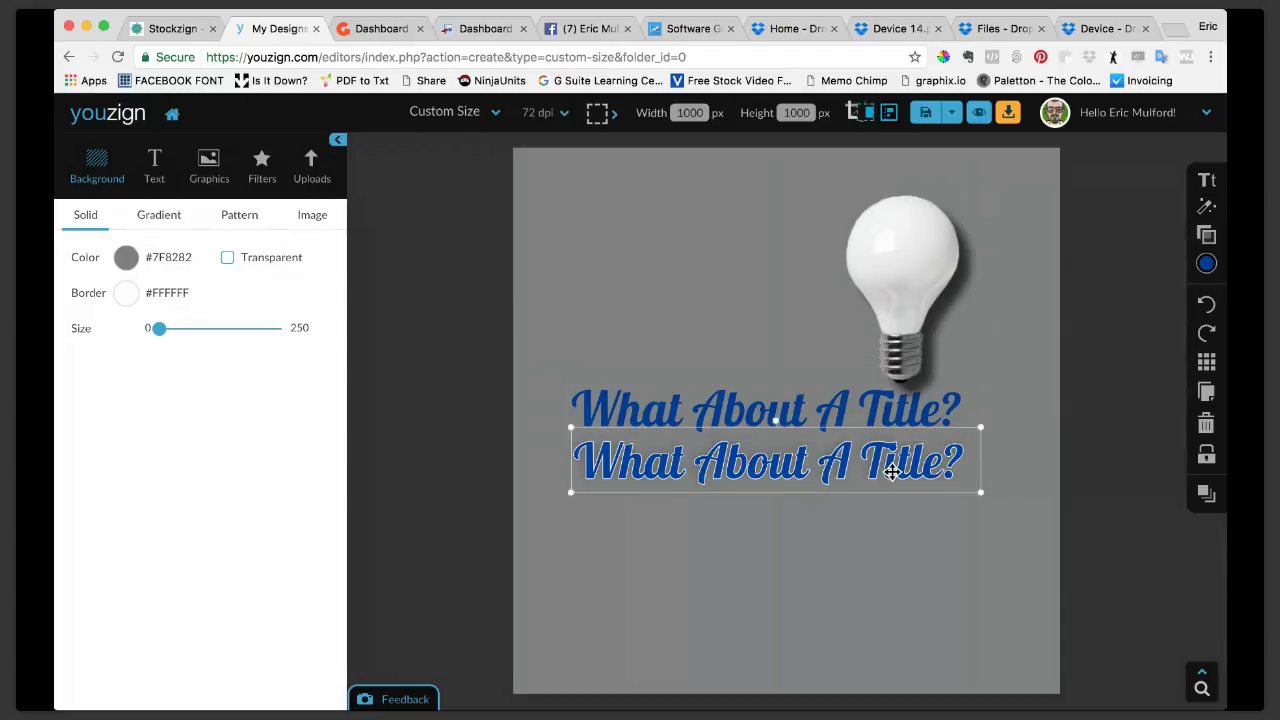
drag(895, 470, 893, 421)
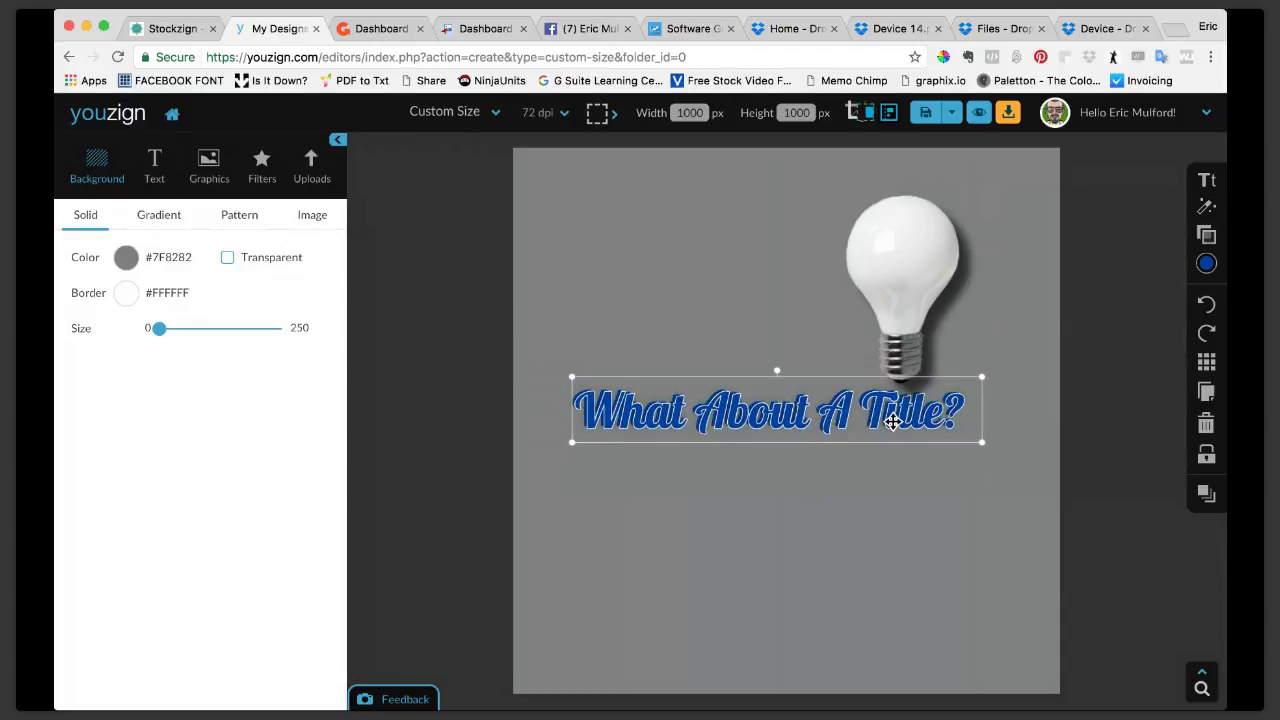
click(995, 496)
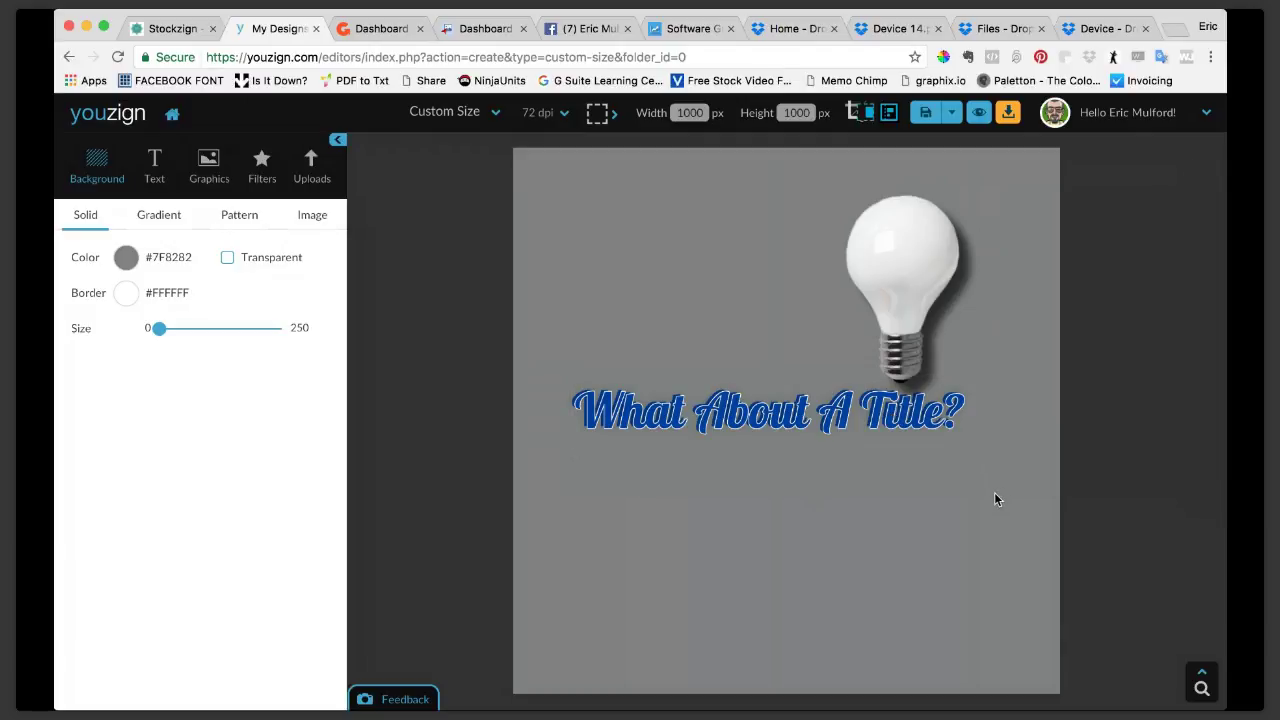
Step: Turn off the white border on the front shadowed title
click(889, 416)
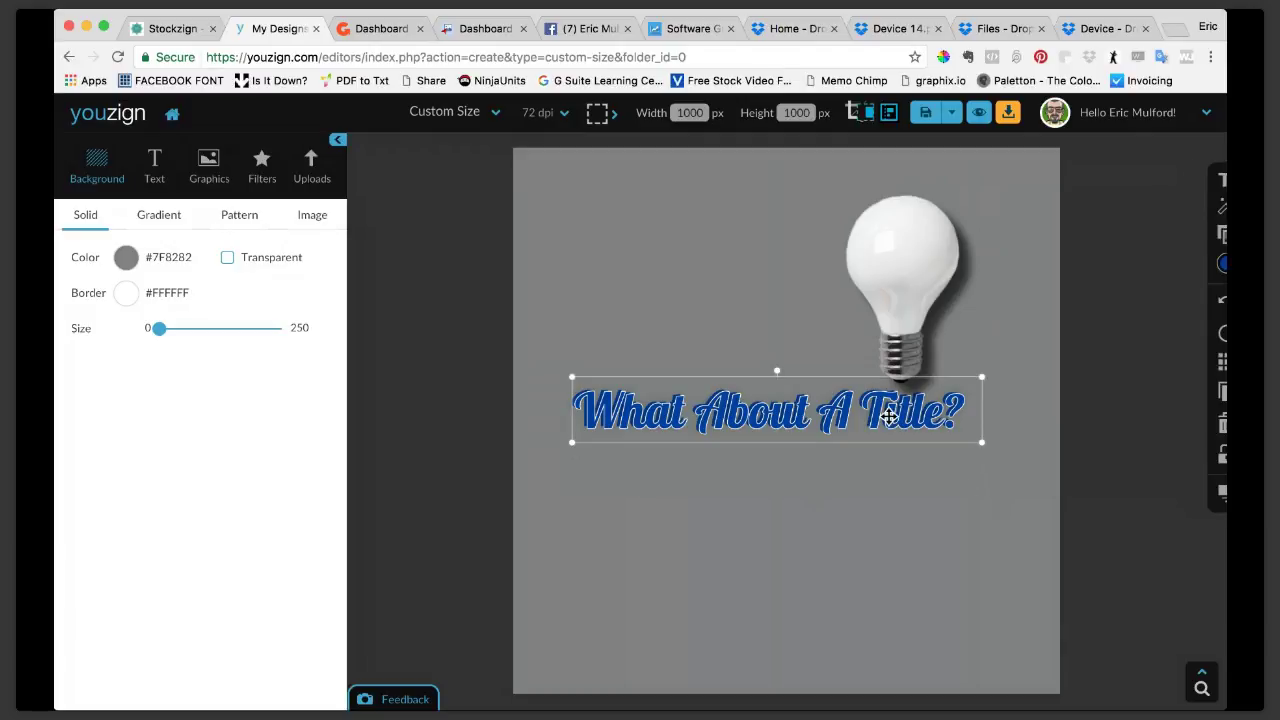
click(1206, 206)
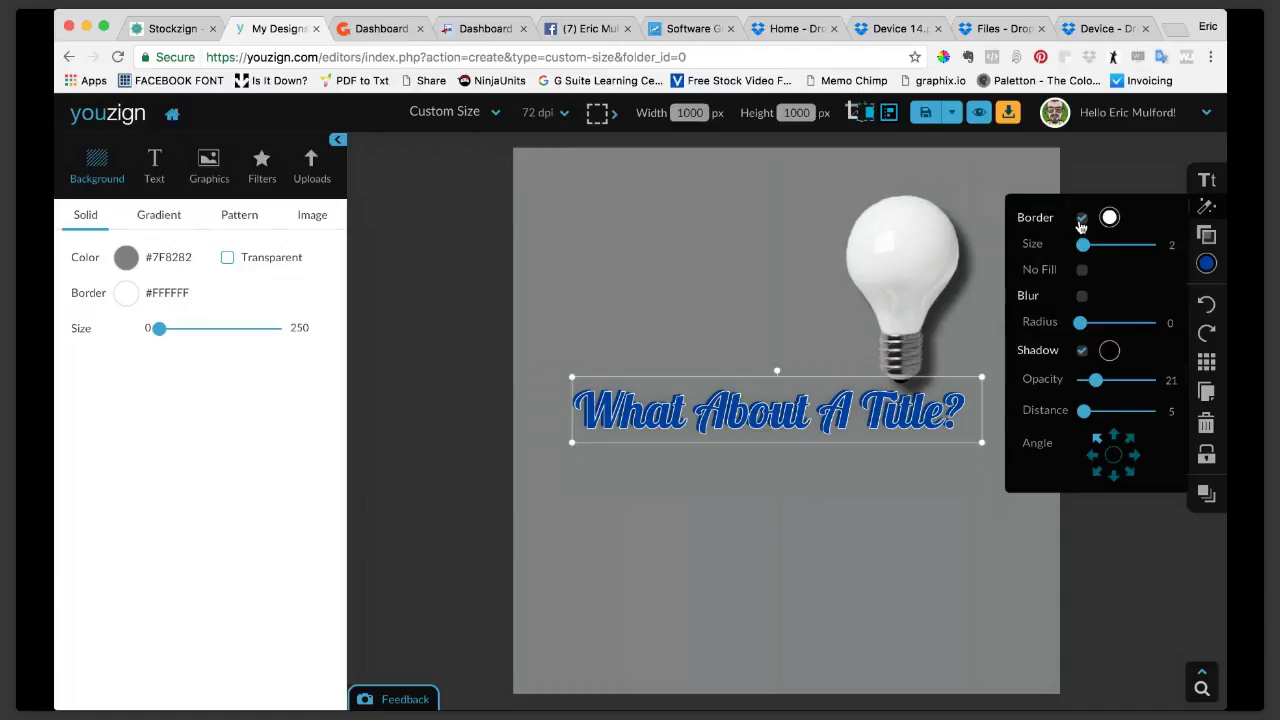
click(1081, 219)
click(877, 511)
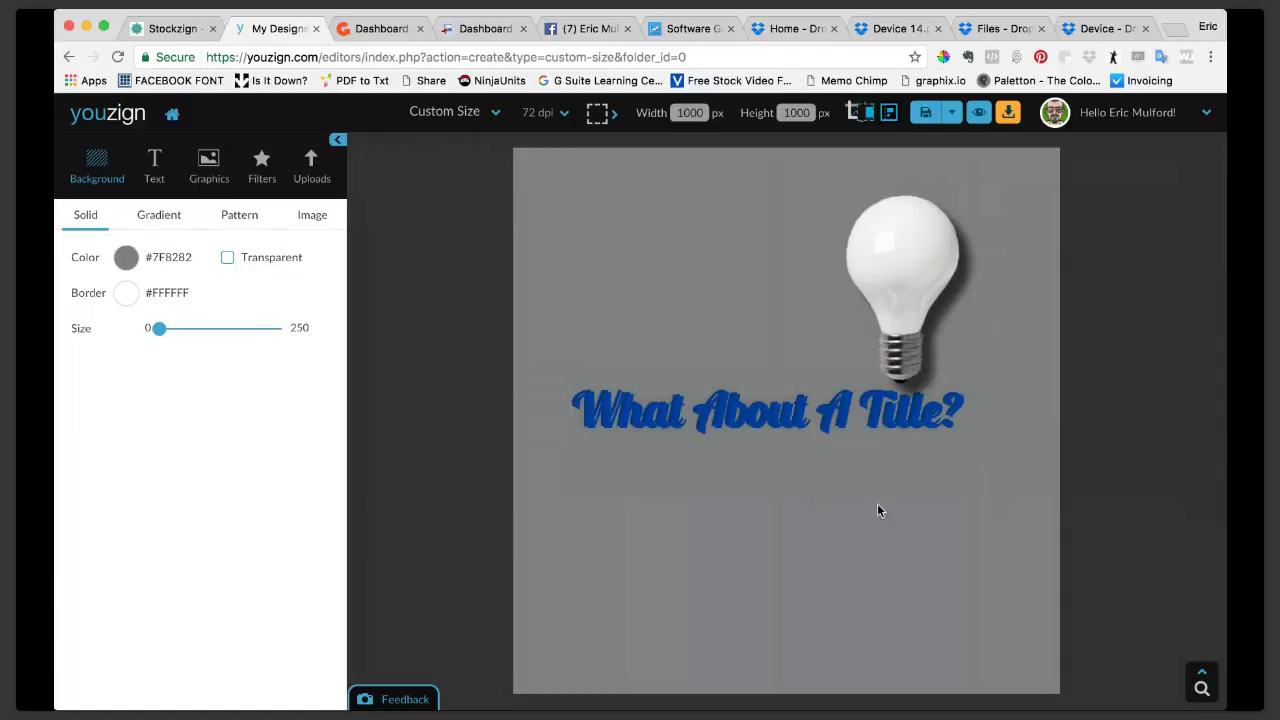
Step: Nudge the front title slightly left and give it a size 2 border in the palette's dark blue
click(827, 414)
drag(828, 411, 827, 411)
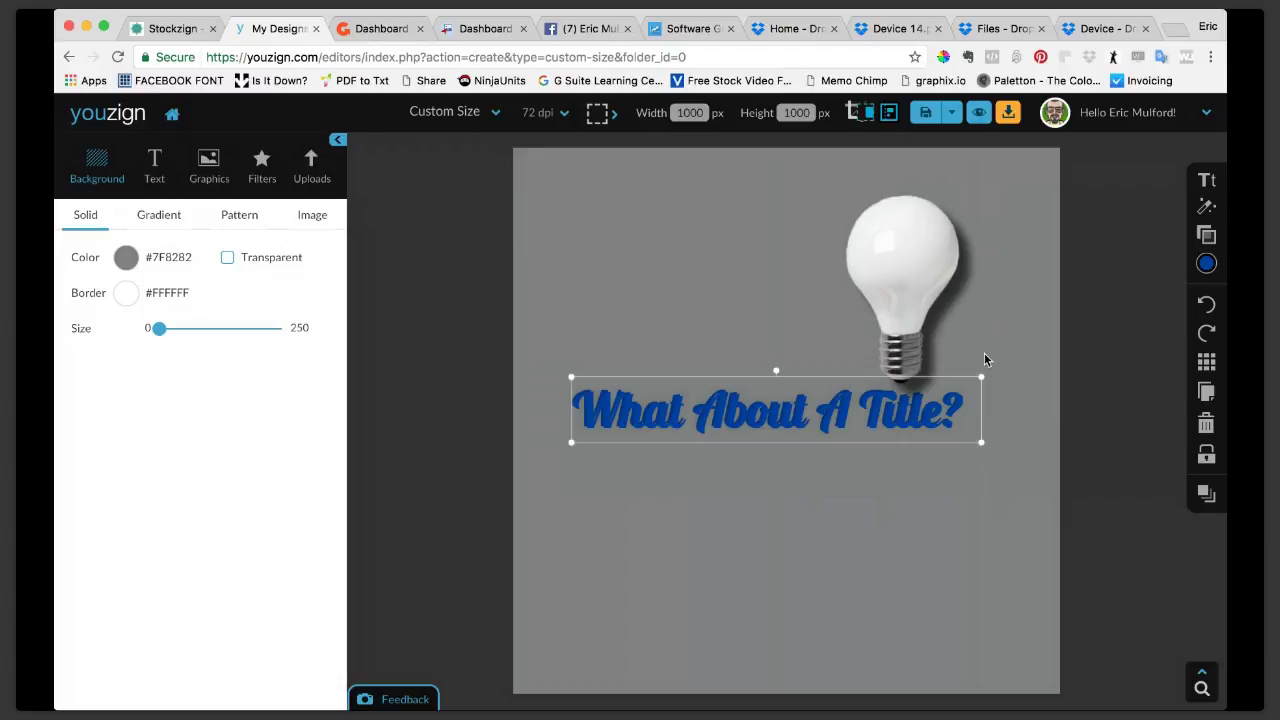
click(1206, 180)
click(1206, 234)
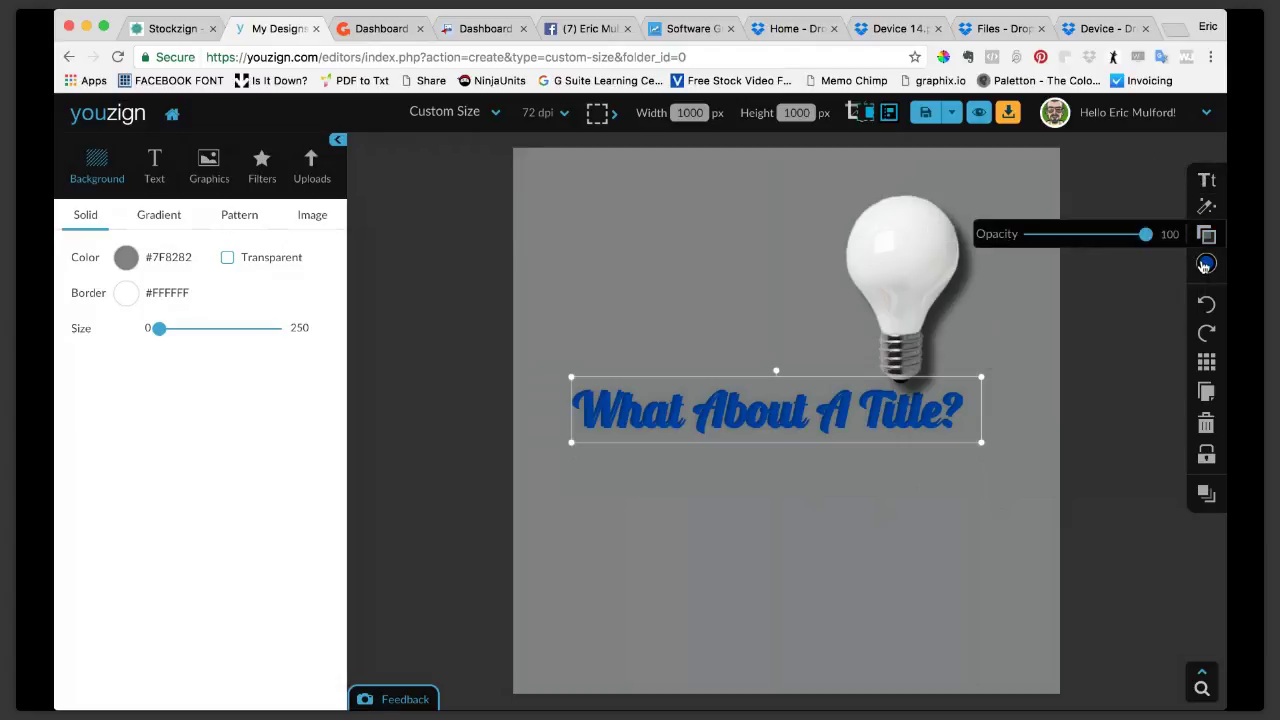
click(1206, 207)
click(1082, 217)
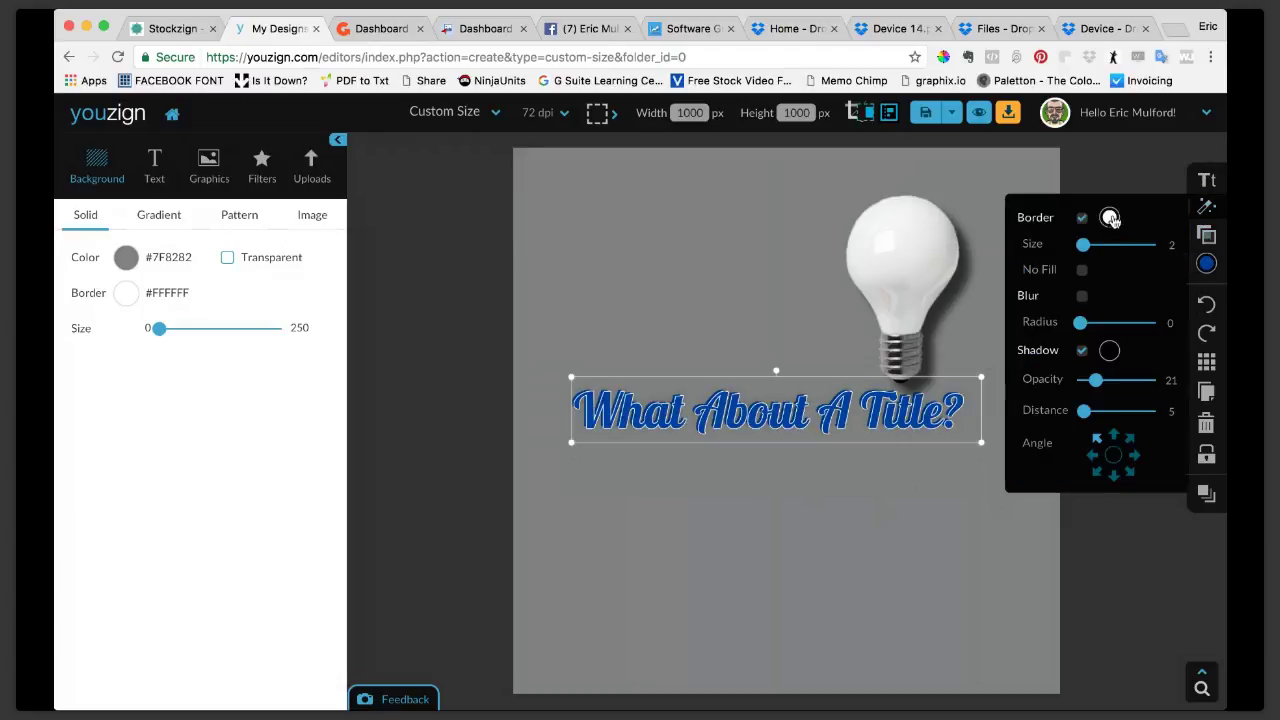
click(1110, 217)
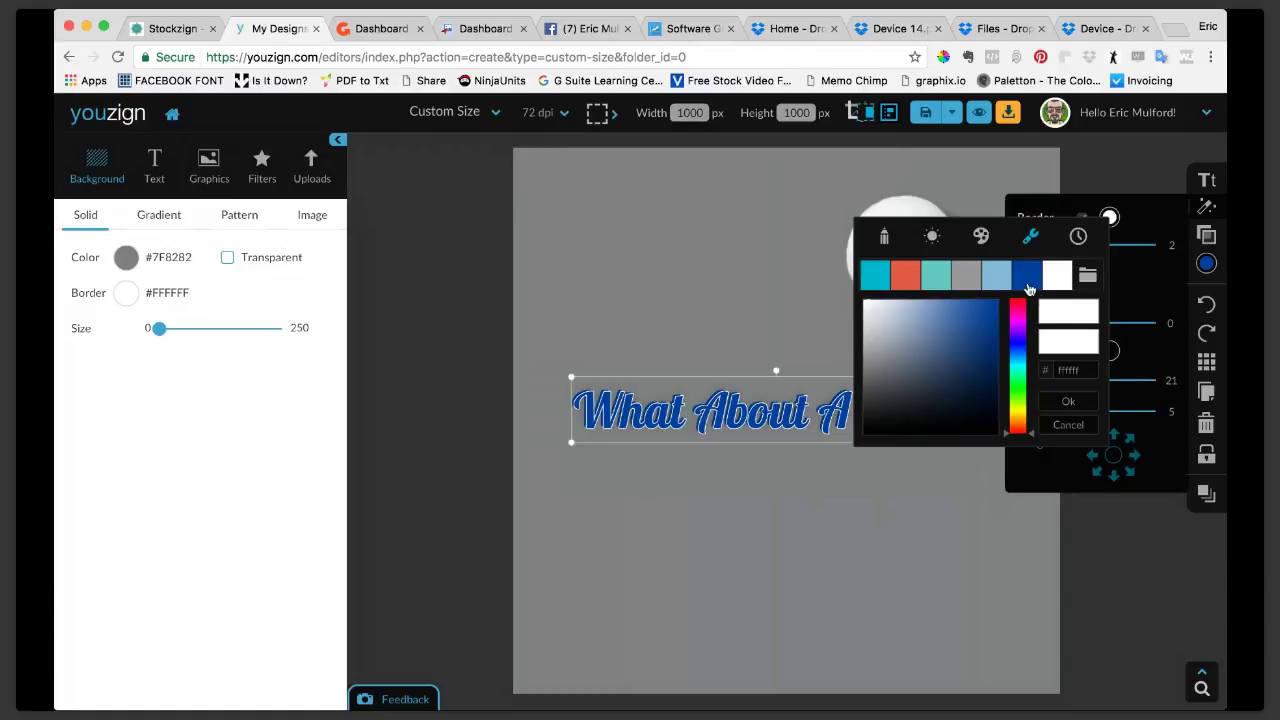
click(1029, 289)
click(895, 476)
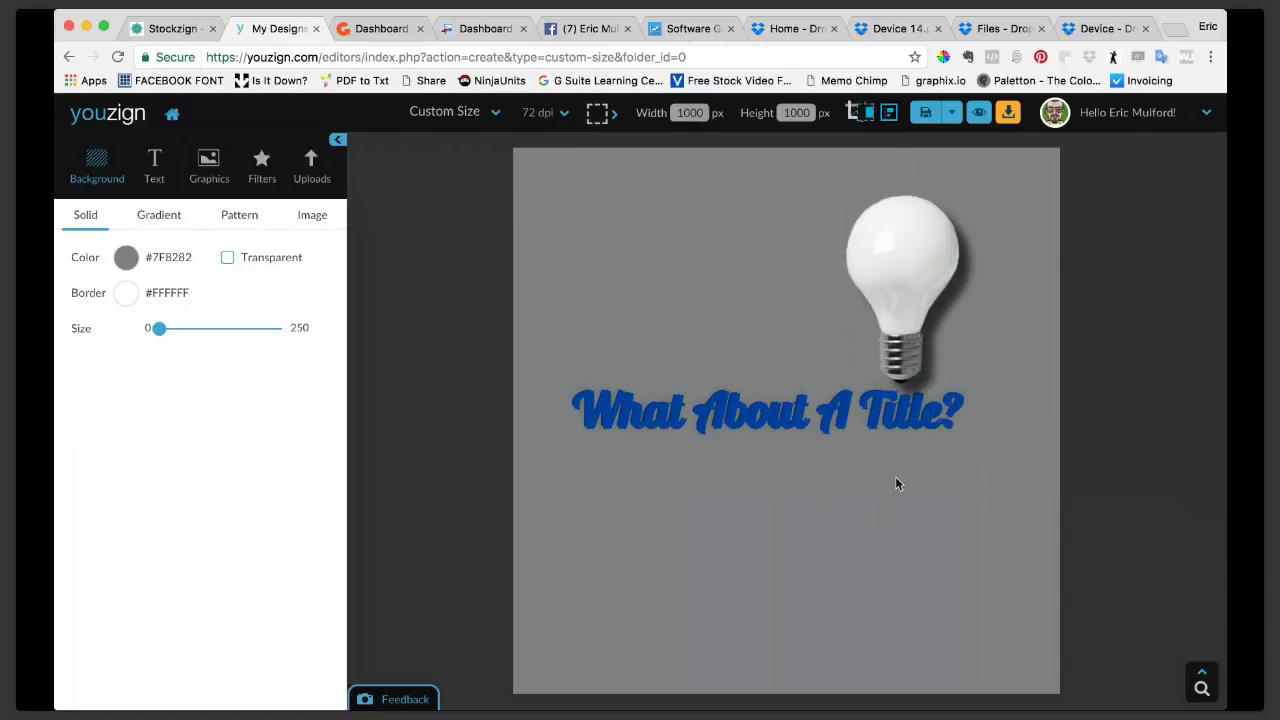